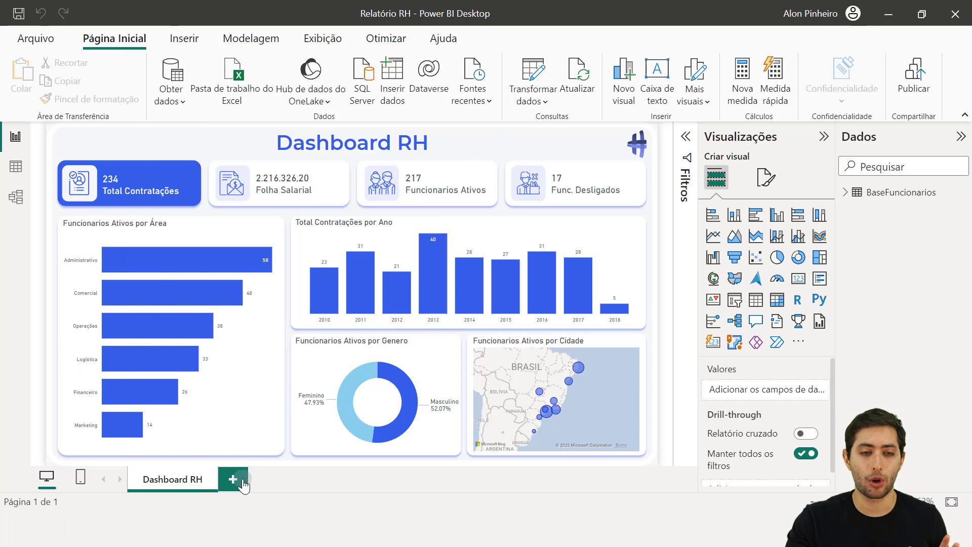
Step: Add a new report page, insert a stacked bar chart on it and enlarge the empty visual
{"action": "left_click", "coordinate": [242, 481]}
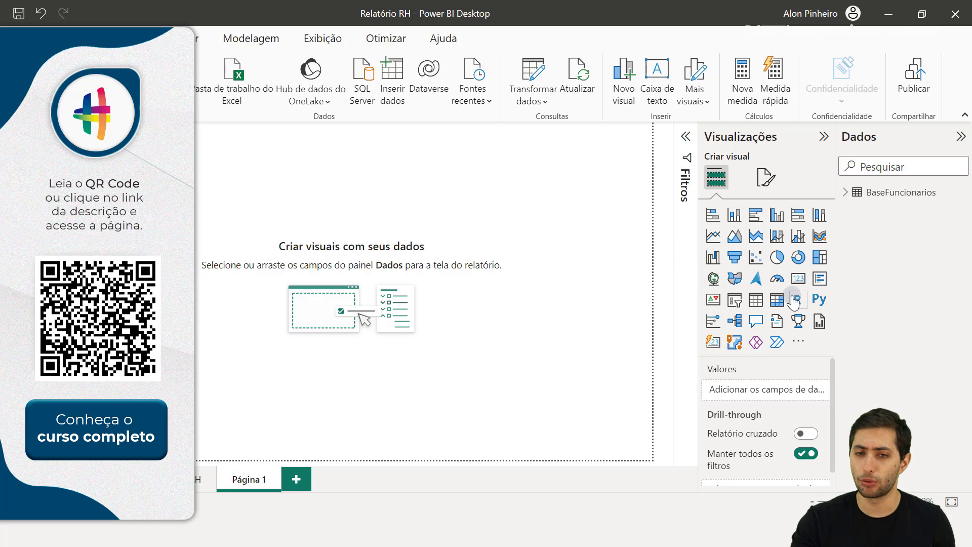
{"action": "left_click", "coordinate": [845, 193]}
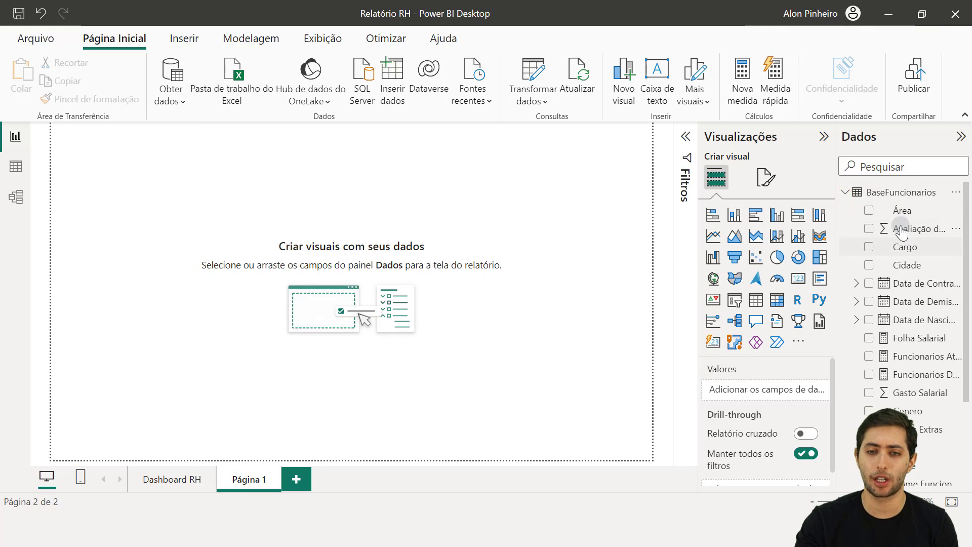
{"action": "left_click", "coordinate": [742, 220]}
{"action": "left_click_drag", "start_coordinate": [186, 219], "coordinate": [291, 306]}
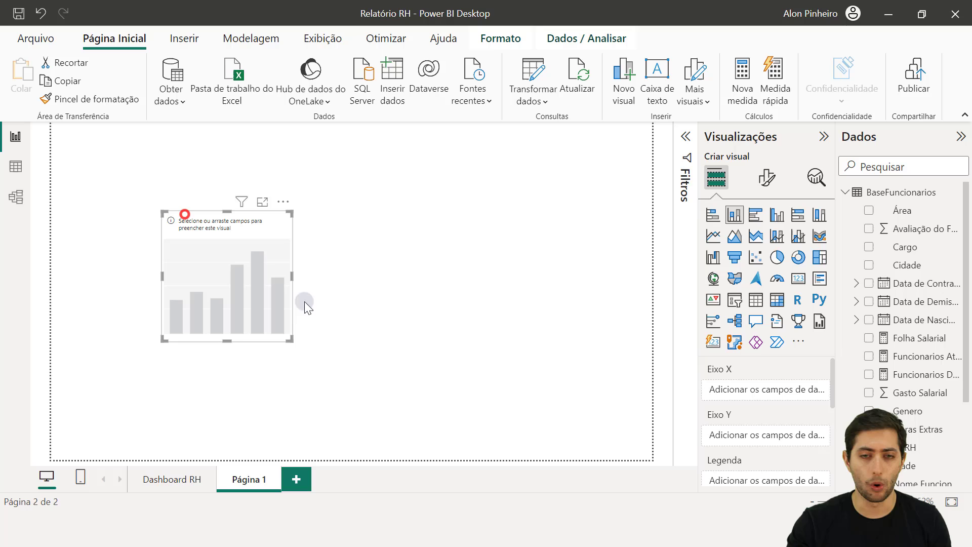
{"action": "left_click", "coordinate": [711, 215]}
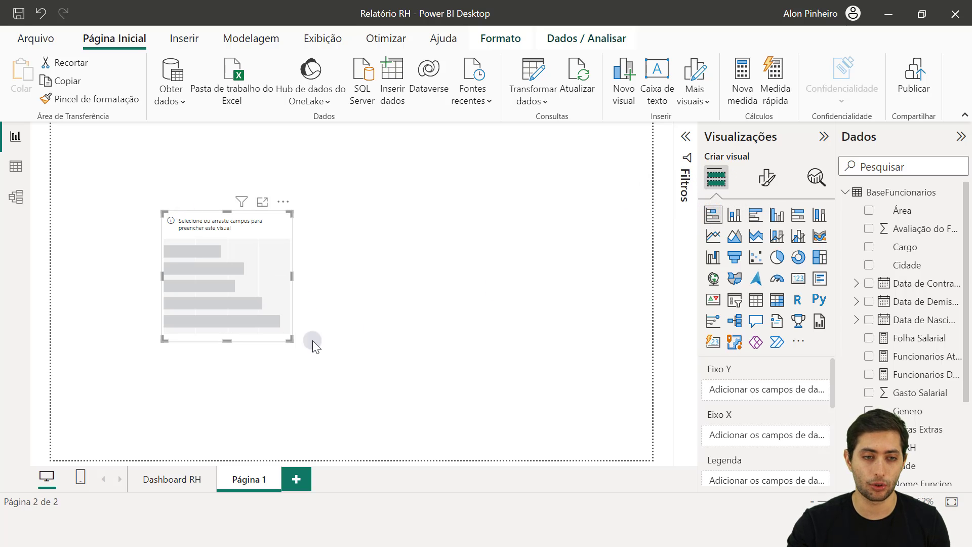
{"action": "left_click_drag", "start_coordinate": [290, 341], "coordinate": [394, 376]}
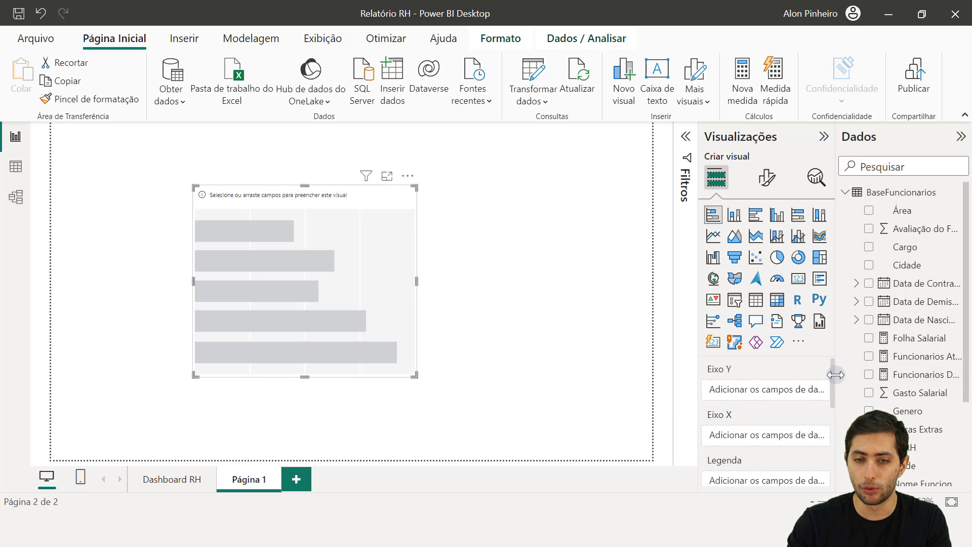
Step: Plot Folha Salarial on the chart's X axis by Área on the Y axis, and enlarge the chart
{"action": "left_click_drag", "start_coordinate": [834, 375], "coordinate": [792, 374]}
{"action": "scroll", "coordinate": [871, 304], "scroll_direction": "down", "scroll_amount": 2}
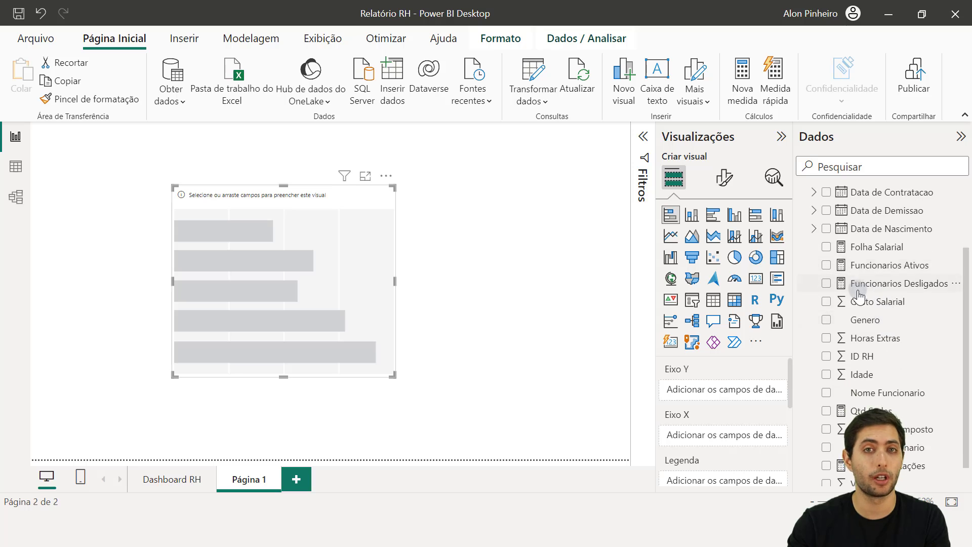
{"action": "scroll", "coordinate": [879, 284], "scroll_direction": "up", "scroll_amount": 2}
{"action": "scroll", "coordinate": [881, 271], "scroll_direction": "down", "scroll_amount": 3}
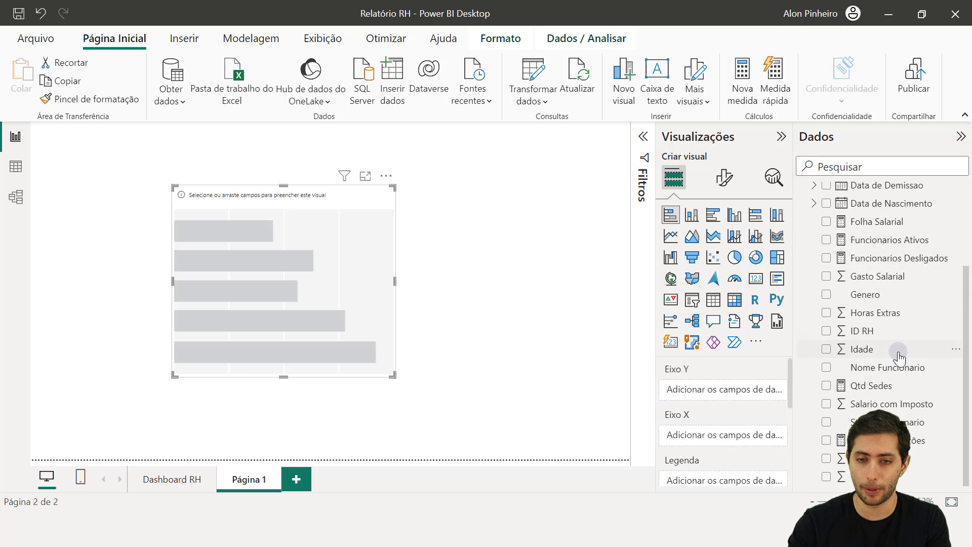
{"action": "scroll", "coordinate": [902, 405], "scroll_direction": "up", "scroll_amount": 1}
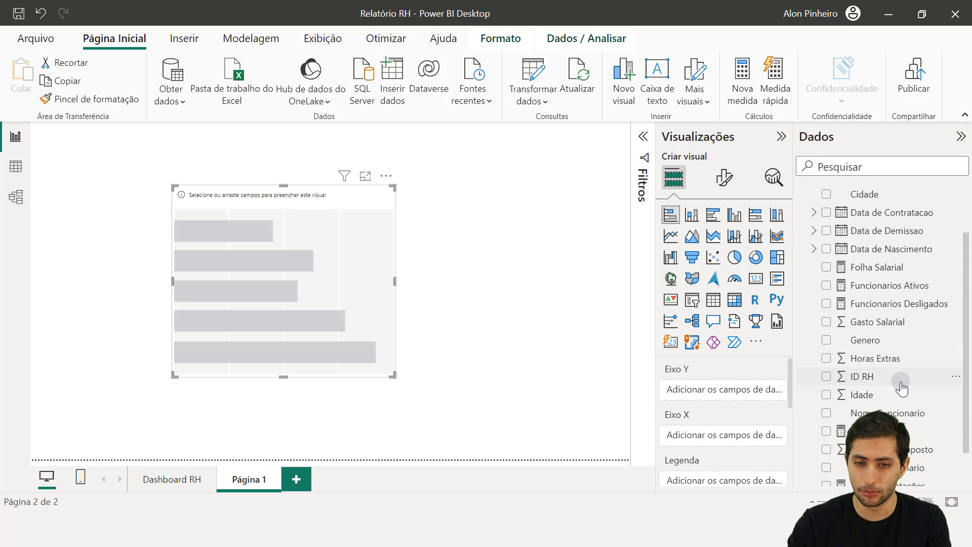
{"action": "scroll", "coordinate": [901, 375], "scroll_direction": "up", "scroll_amount": 2}
{"action": "left_click_drag", "start_coordinate": [885, 312], "coordinate": [737, 438]}
{"action": "scroll", "coordinate": [894, 330], "scroll_direction": "up", "scroll_amount": 1}
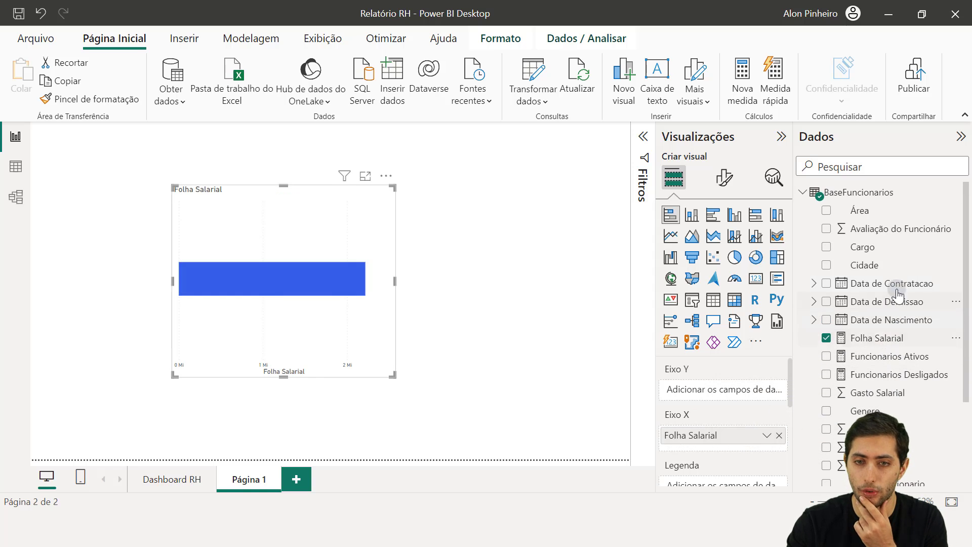
{"action": "left_click_drag", "start_coordinate": [897, 210], "coordinate": [719, 391]}
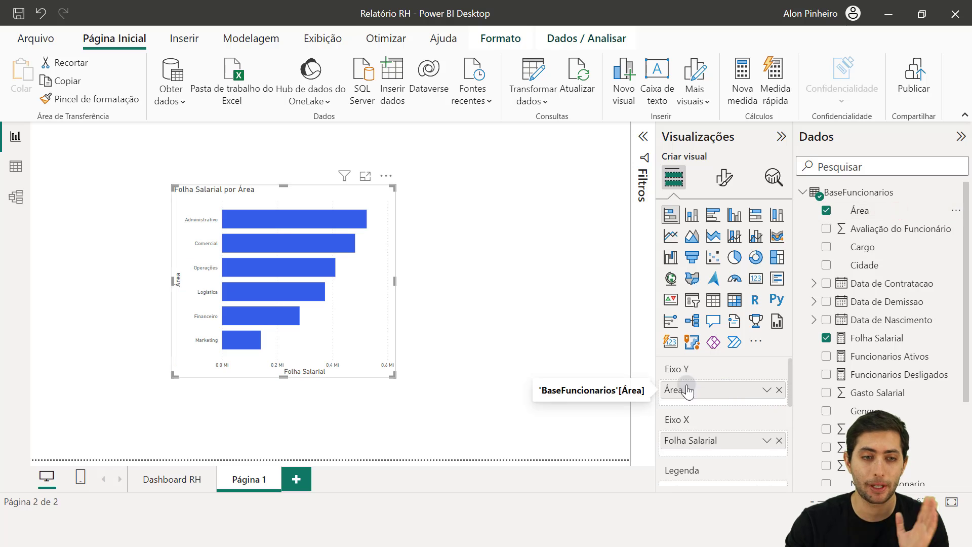
{"action": "left_click_drag", "start_coordinate": [396, 374], "coordinate": [465, 432]}
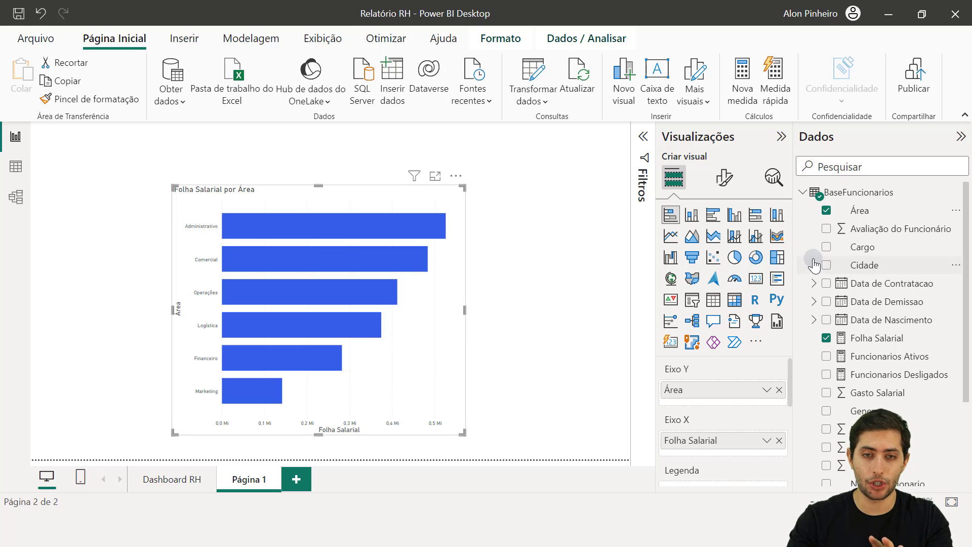
Step: Convert the Folha Salarial por Área chart to a stacked column chart and move it further left on the page
{"action": "left_click", "coordinate": [693, 217]}
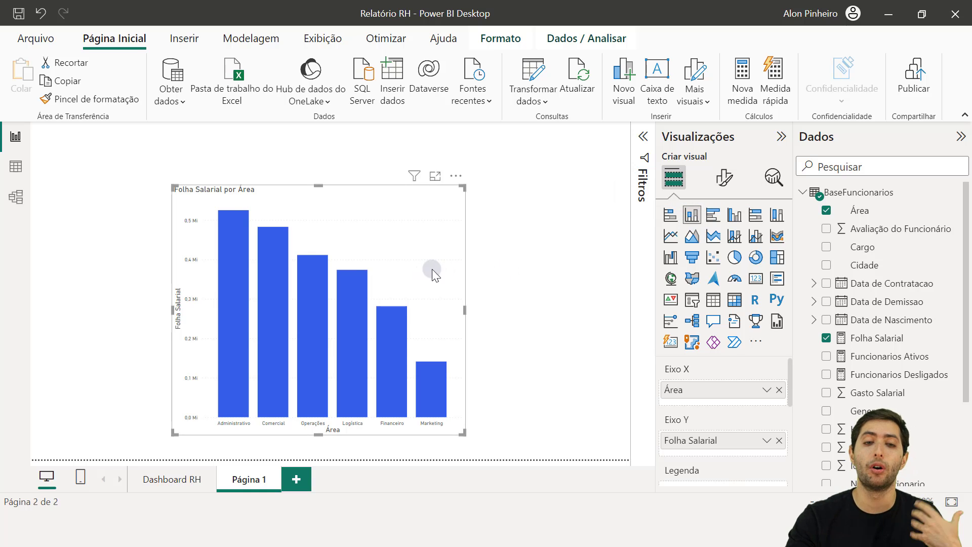
{"action": "left_click_drag", "start_coordinate": [424, 264], "coordinate": [375, 263]}
{"action": "left_click", "coordinate": [493, 263]}
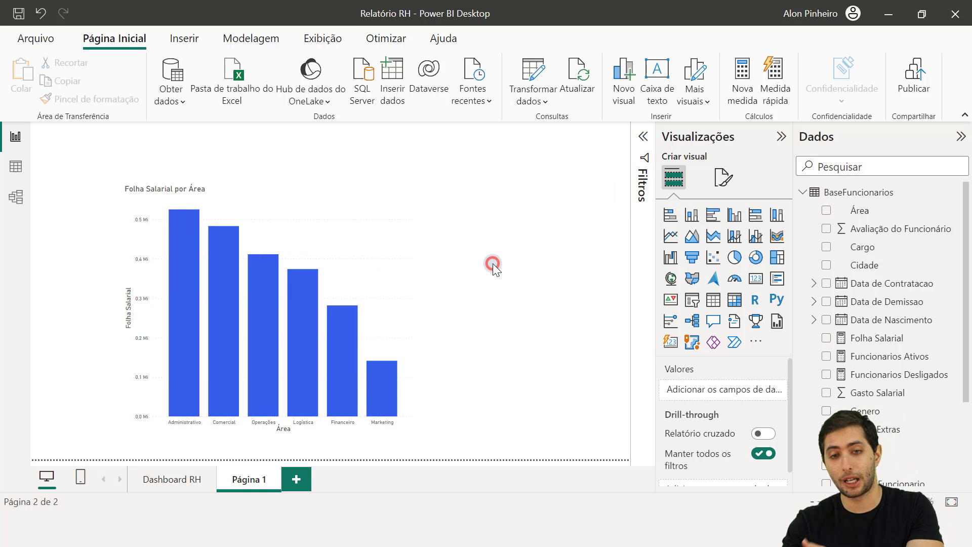
Step: Insert an empty stacked bar chart, and delete both it and the column chart from the page
{"action": "left_click", "coordinate": [671, 215]}
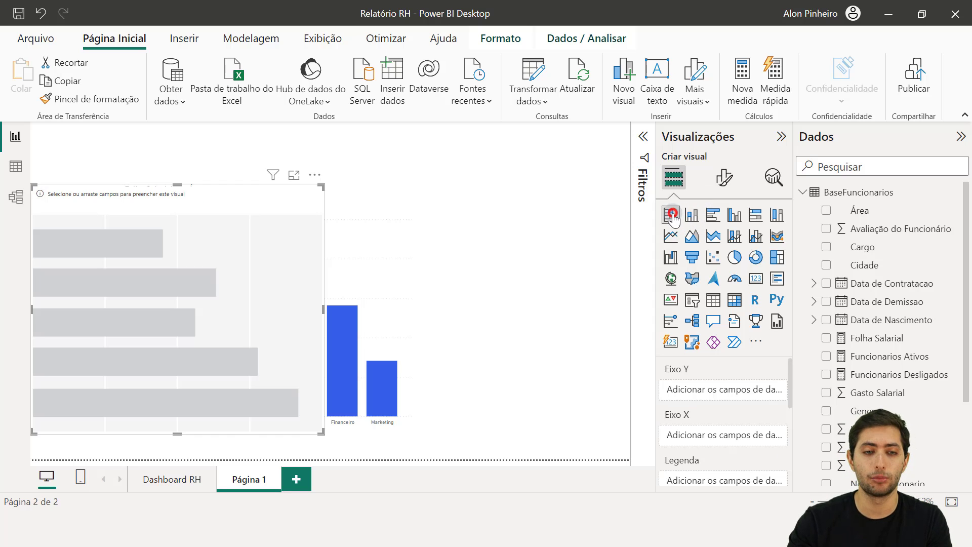
{"action": "left_click", "coordinate": [202, 315]}
{"action": "key", "text": "Delete"}
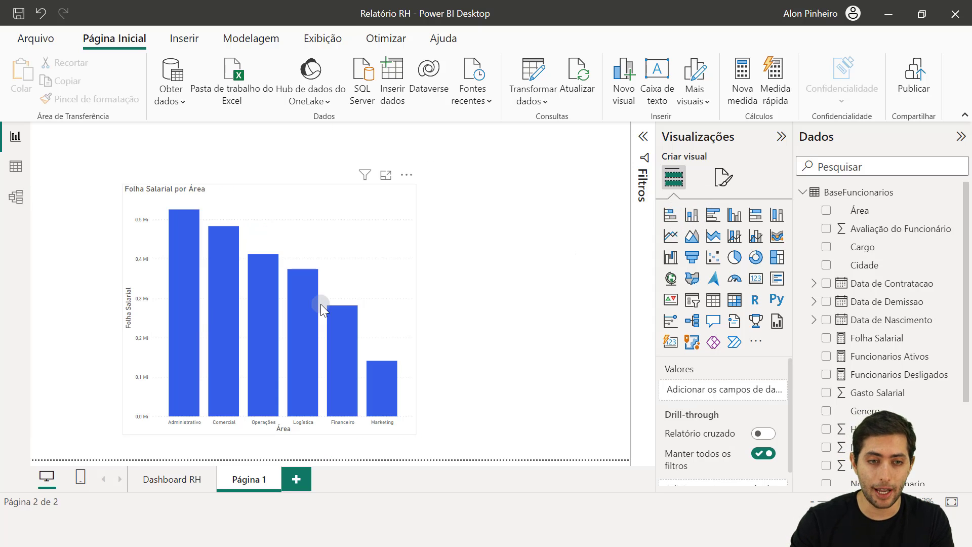
{"action": "left_click", "coordinate": [375, 261]}
{"action": "key", "text": "Delete"}
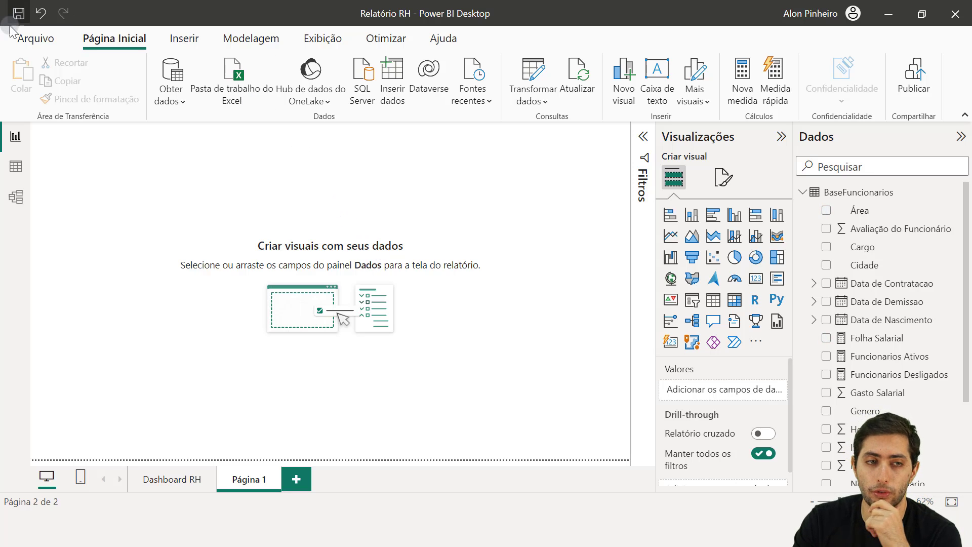
Step: Enable the Interação no objeto preview feature in the global options and accept the restart notice
{"action": "left_click", "coordinate": [22, 40]}
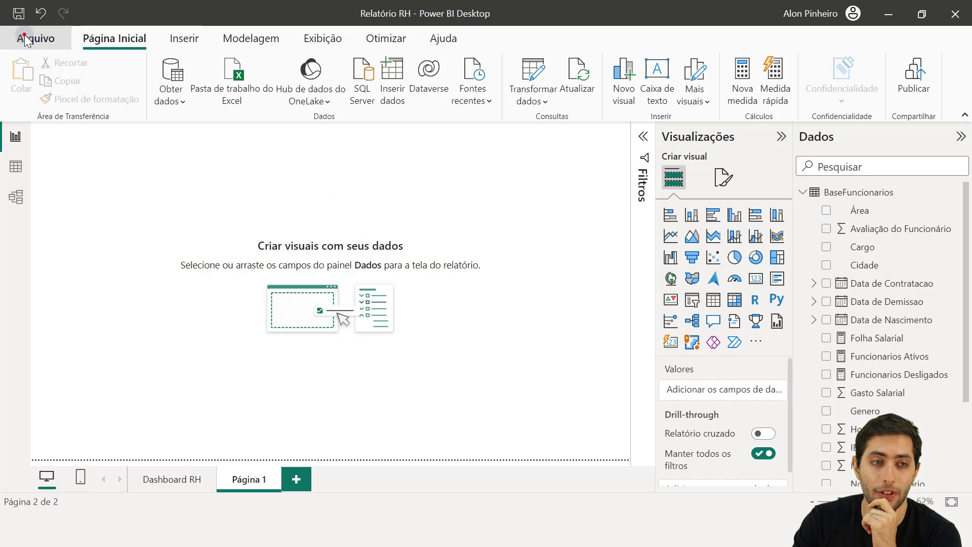
{"action": "left_click", "coordinate": [40, 282]}
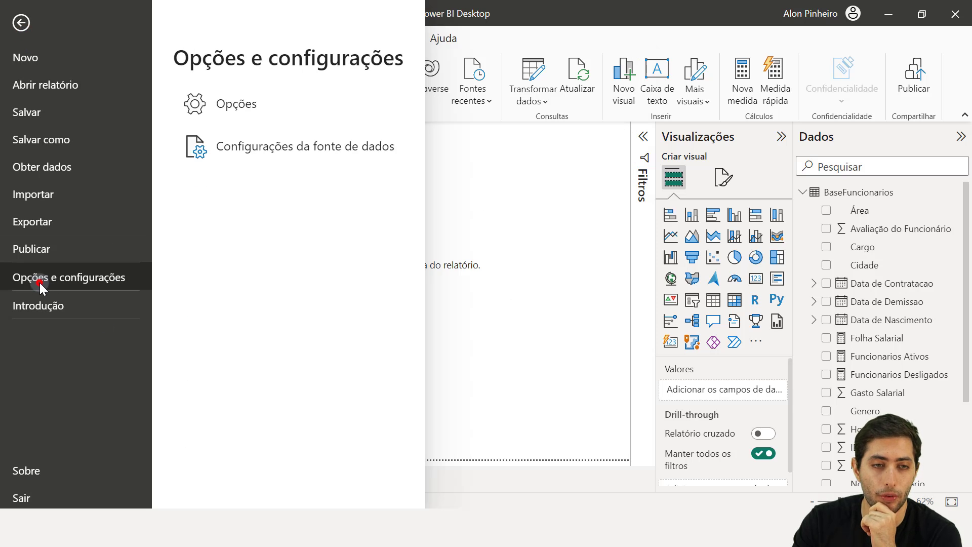
{"action": "left_click", "coordinate": [233, 105]}
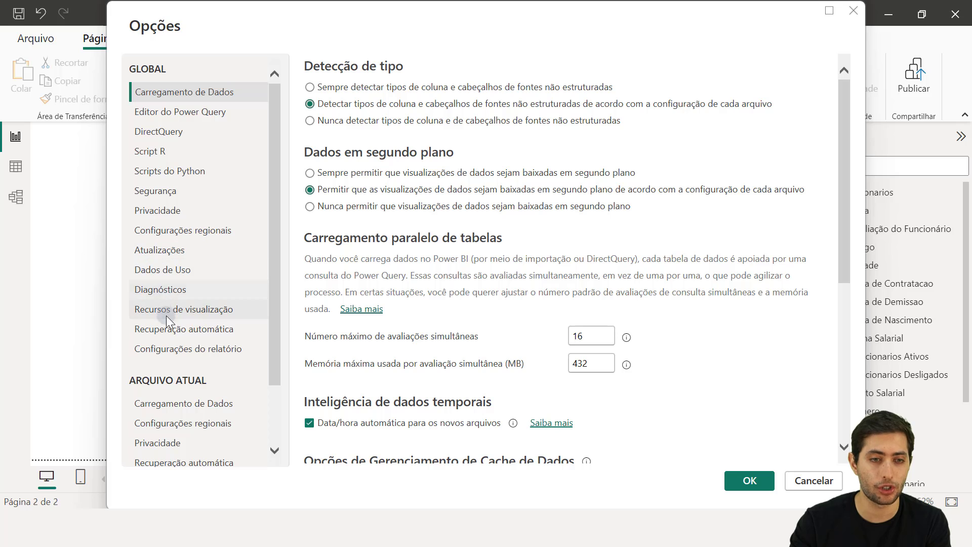
{"action": "left_click", "coordinate": [149, 310]}
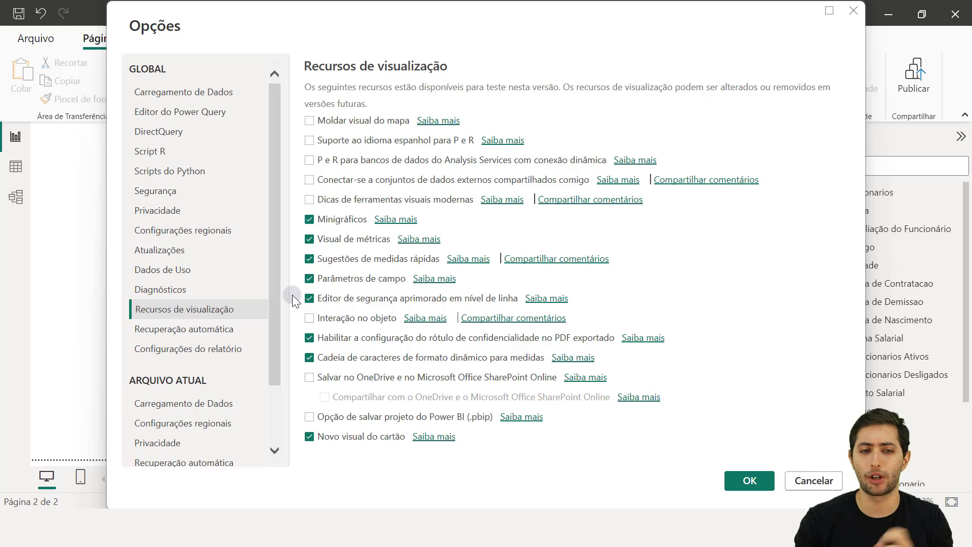
{"action": "left_click", "coordinate": [312, 320]}
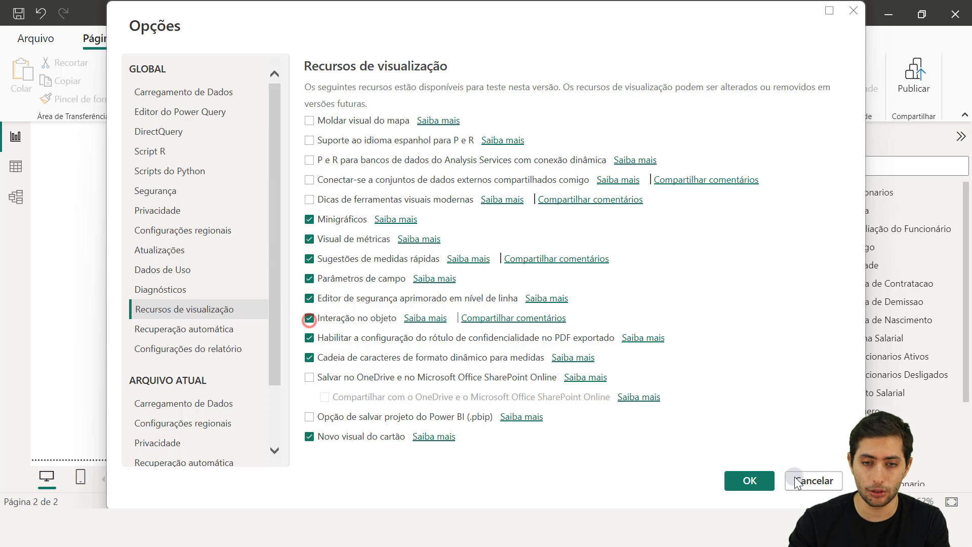
{"action": "left_click", "coordinate": [748, 481]}
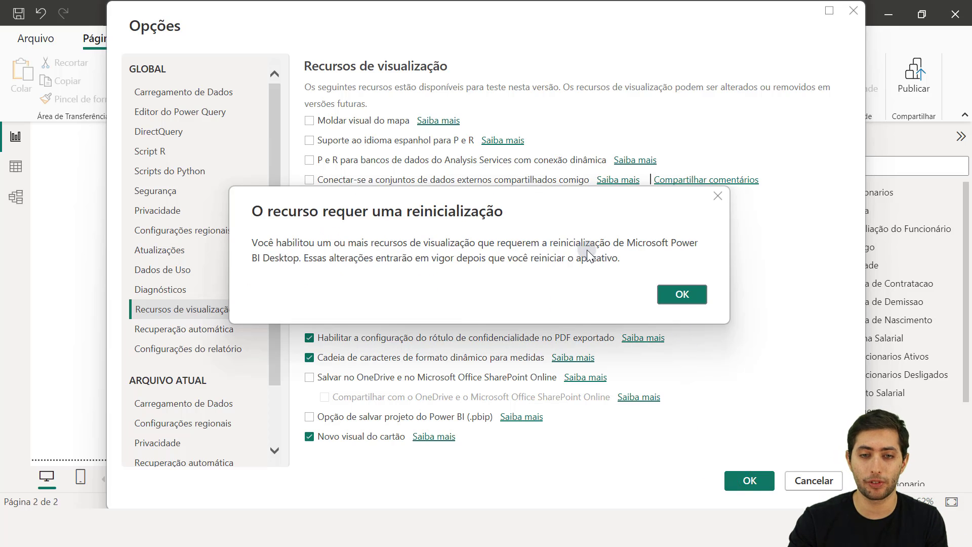
{"action": "left_click", "coordinate": [679, 297]}
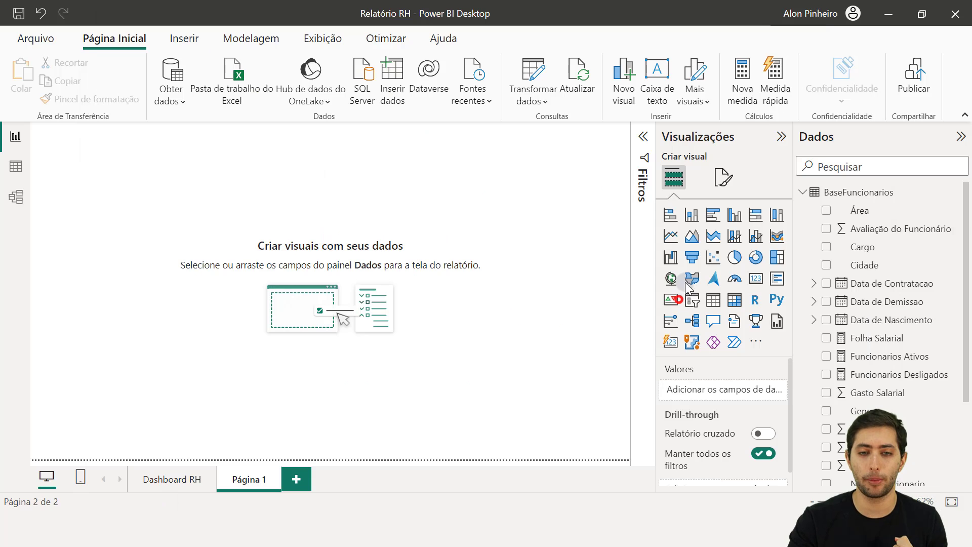
Step: Close the report without saving and reopen the Relatório RH file from the 11-15 folder
{"action": "left_click", "coordinate": [956, 14]}
{"action": "left_click", "coordinate": [521, 289]}
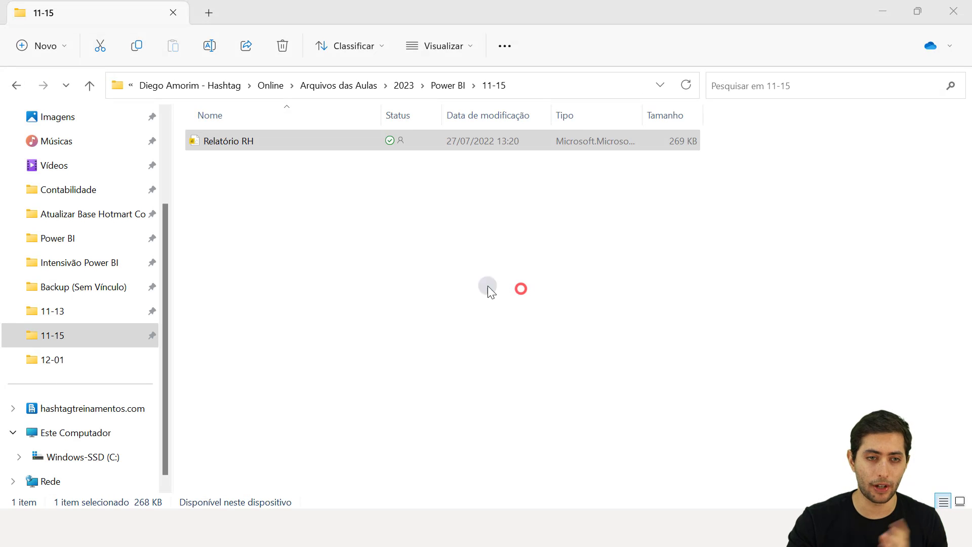
{"action": "left_click", "coordinate": [244, 139]}
{"action": "double_click", "coordinate": [246, 141]}
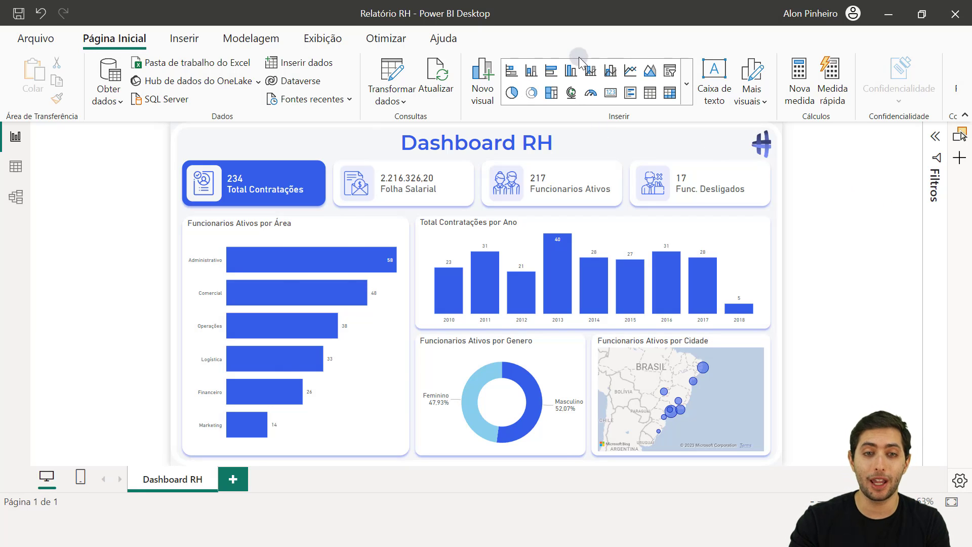
Step: Check which visuals can be inserted and add a new blank page to the report
{"action": "left_click", "coordinate": [181, 38]}
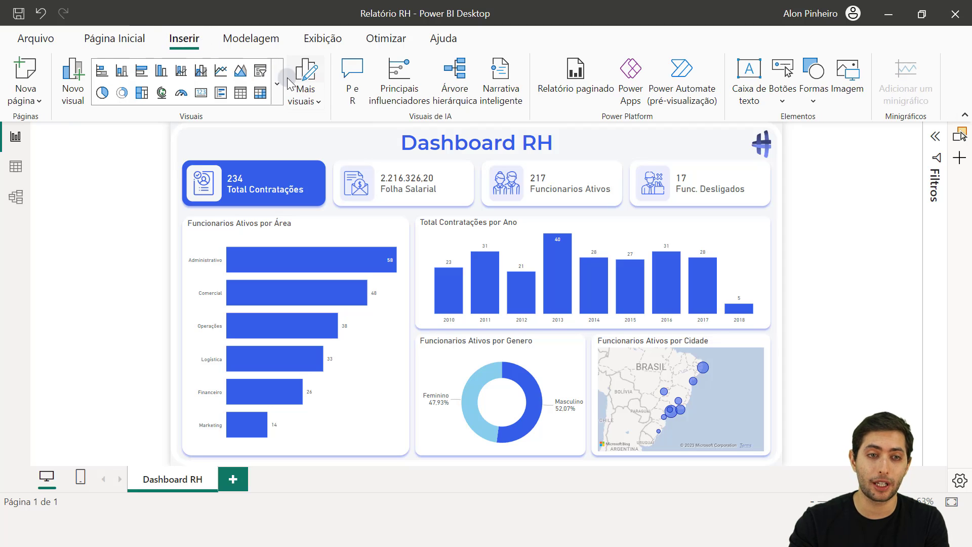
{"action": "left_click", "coordinate": [112, 40]}
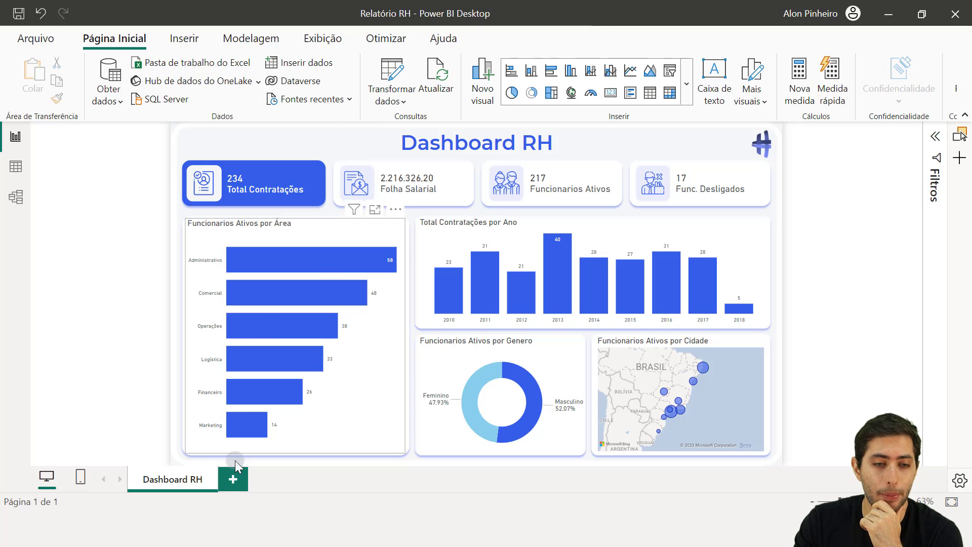
{"action": "left_click", "coordinate": [233, 479]}
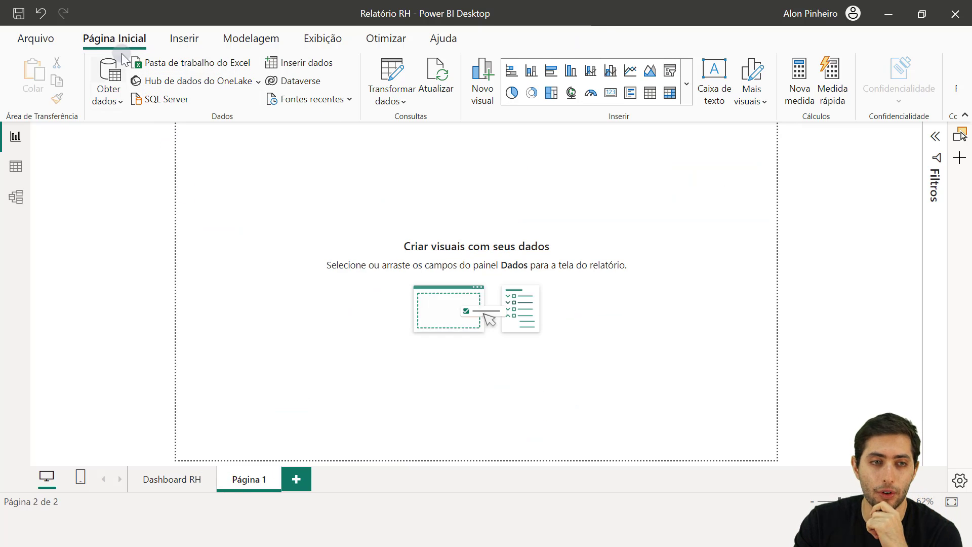
Step: Examine the full gallery of visuals by category, from Barra e coluna down to Visuais de IA and Outro
{"action": "left_click", "coordinate": [688, 83]}
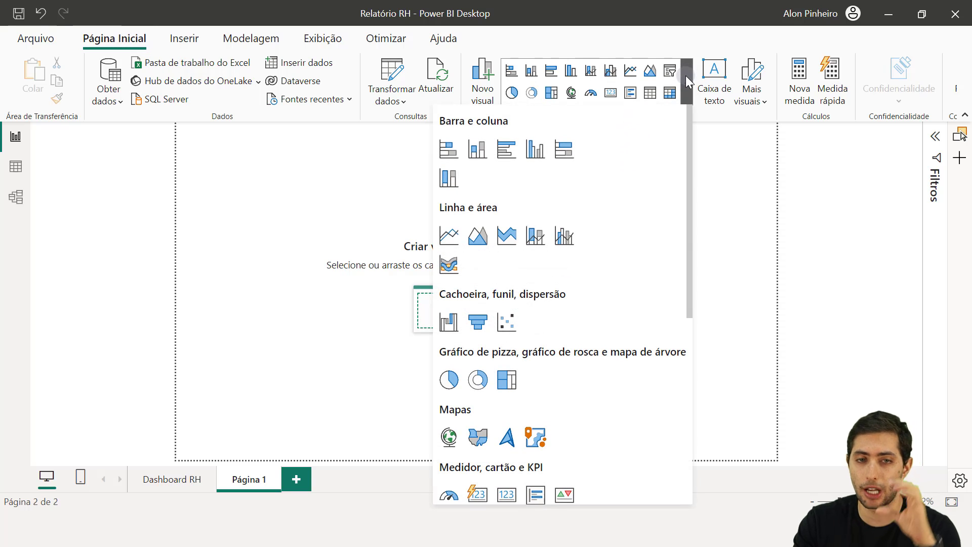
{"action": "left_click", "coordinate": [686, 75]}
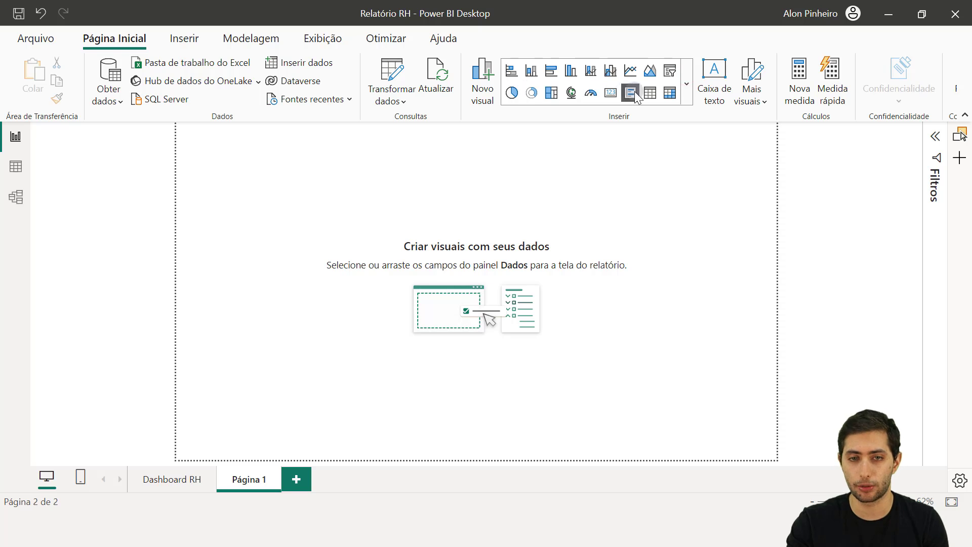
{"action": "left_click", "coordinate": [687, 84]}
{"action": "scroll", "coordinate": [607, 212], "scroll_direction": "down", "scroll_amount": 5}
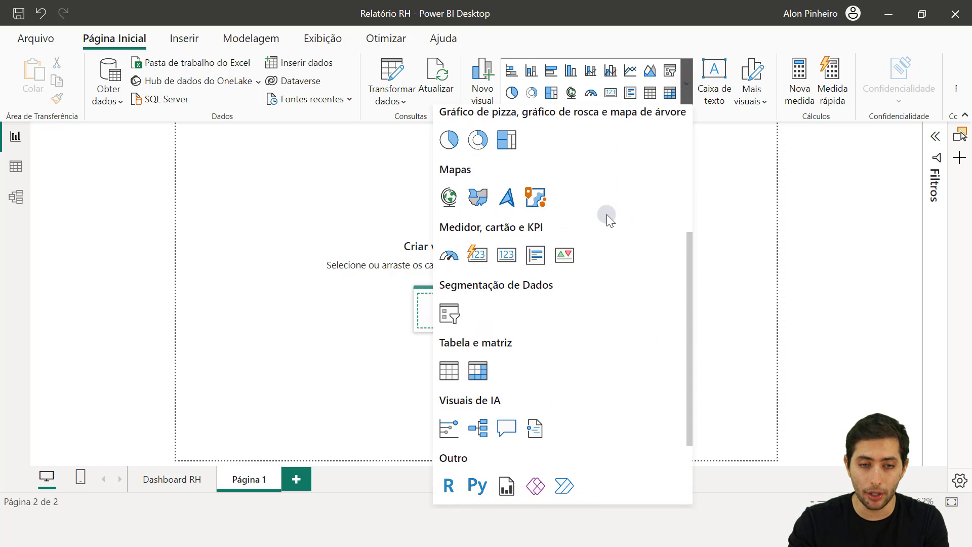
{"action": "scroll", "coordinate": [606, 214], "scroll_direction": "up", "scroll_amount": 5}
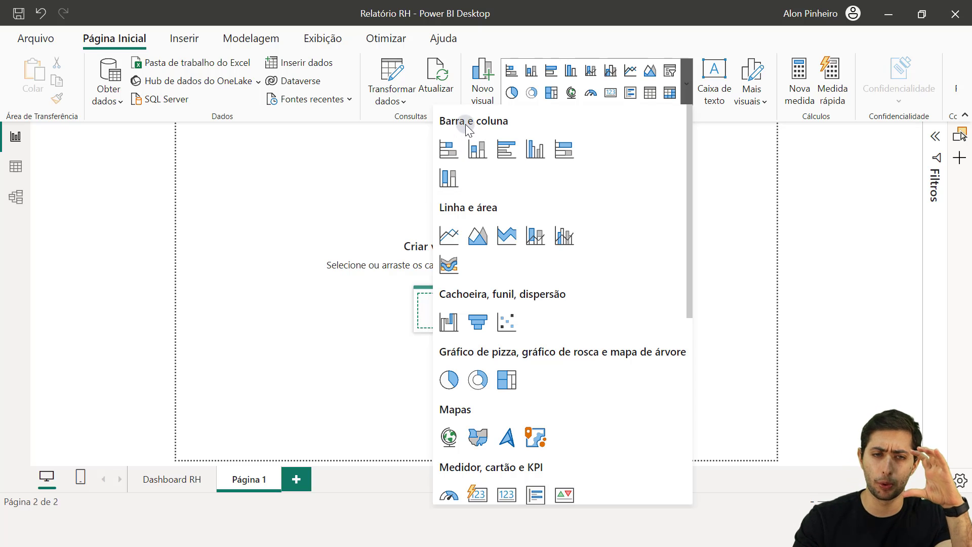
{"action": "scroll", "coordinate": [497, 254], "scroll_direction": "down", "scroll_amount": 1}
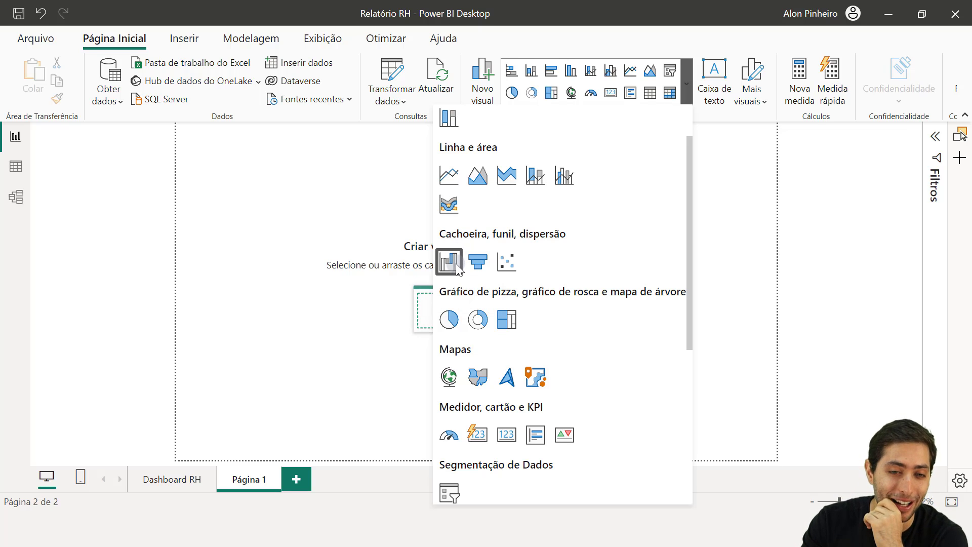
{"action": "scroll", "coordinate": [507, 222], "scroll_direction": "down", "scroll_amount": 4}
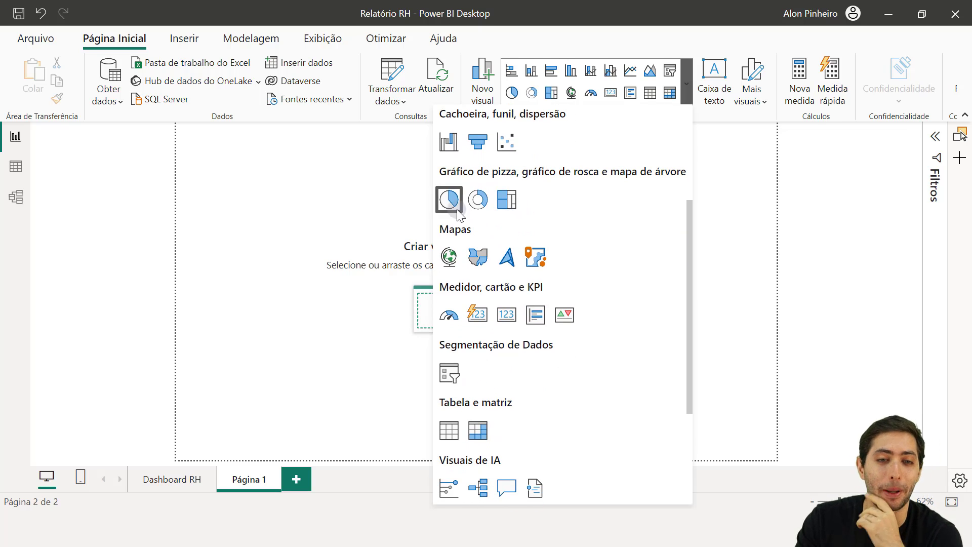
{"action": "scroll", "coordinate": [507, 207], "scroll_direction": "down", "scroll_amount": 4}
{"action": "scroll", "coordinate": [506, 206], "scroll_direction": "up", "scroll_amount": 8}
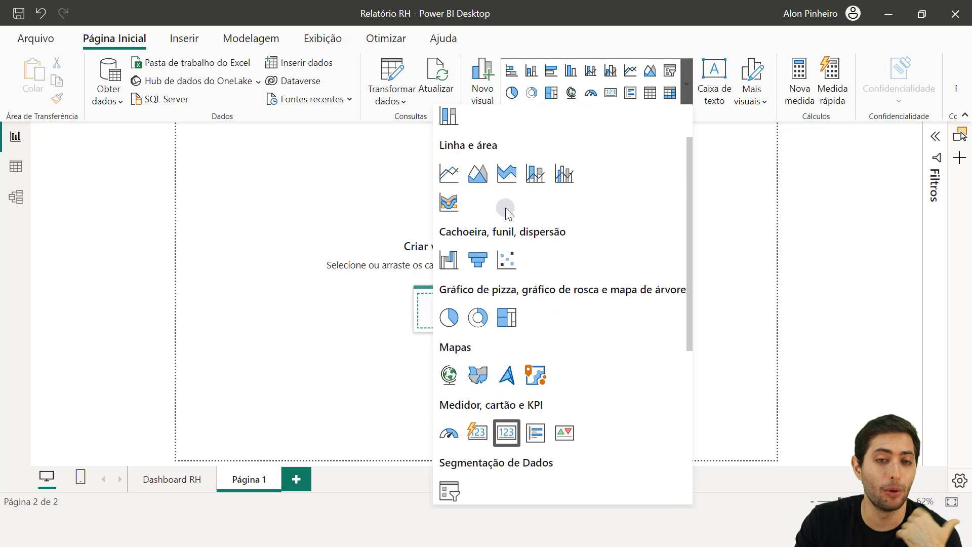
Step: Insert a stacked bar chart on the blank page, enlarge it and move it slightly inward from the page corner
{"action": "scroll", "coordinate": [506, 206], "scroll_direction": "up", "scroll_amount": 2}
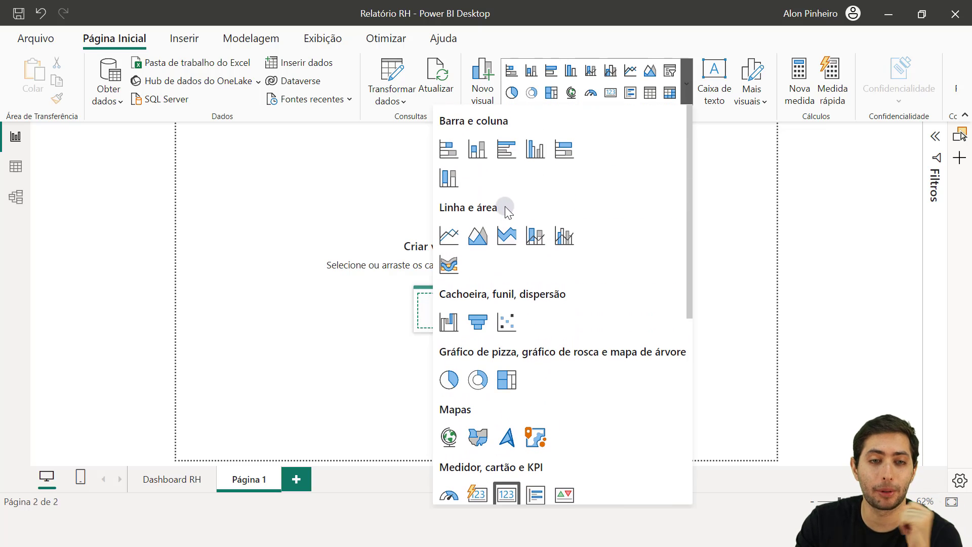
{"action": "left_click", "coordinate": [451, 153]}
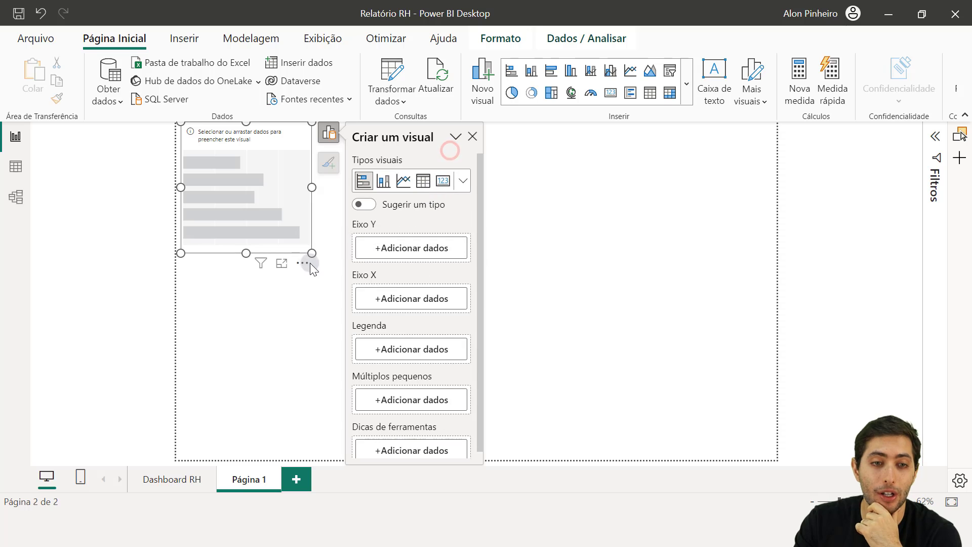
{"action": "left_click_drag", "start_coordinate": [310, 252], "coordinate": [395, 330]}
{"action": "left_click_drag", "start_coordinate": [365, 286], "coordinate": [387, 306]}
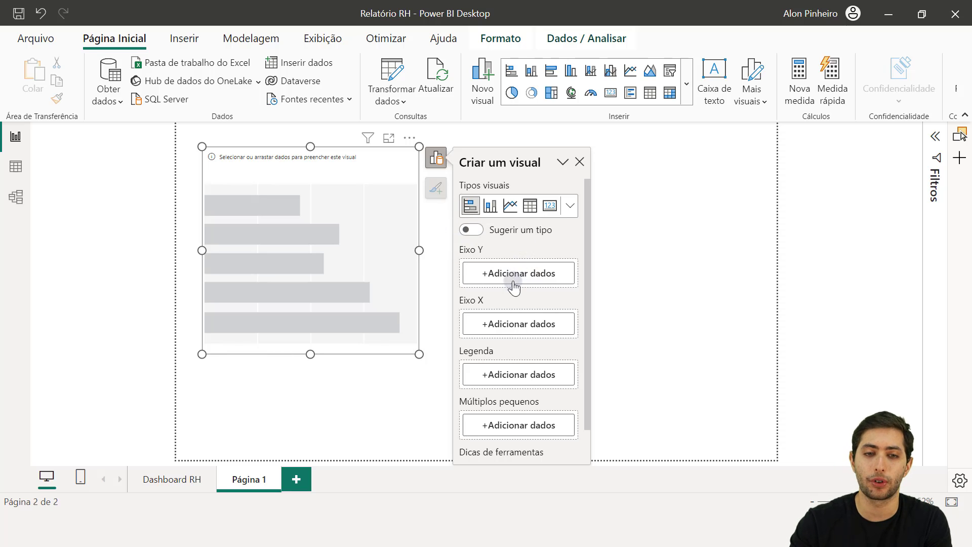
Step: Assign Folha Salarial to the chart's Eixo X and Área to its Eixo Y
{"action": "left_click", "coordinate": [482, 327]}
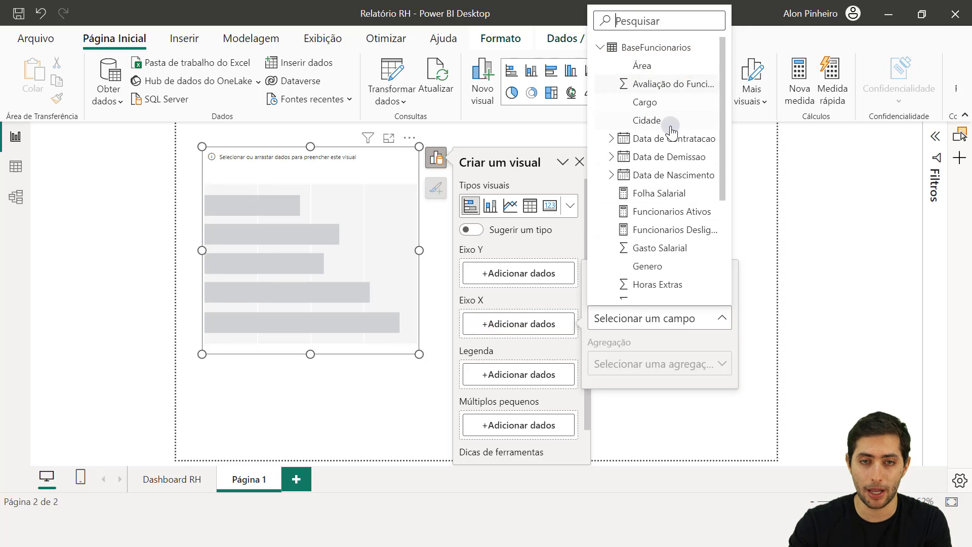
{"action": "scroll", "coordinate": [673, 137], "scroll_direction": "down", "scroll_amount": 3}
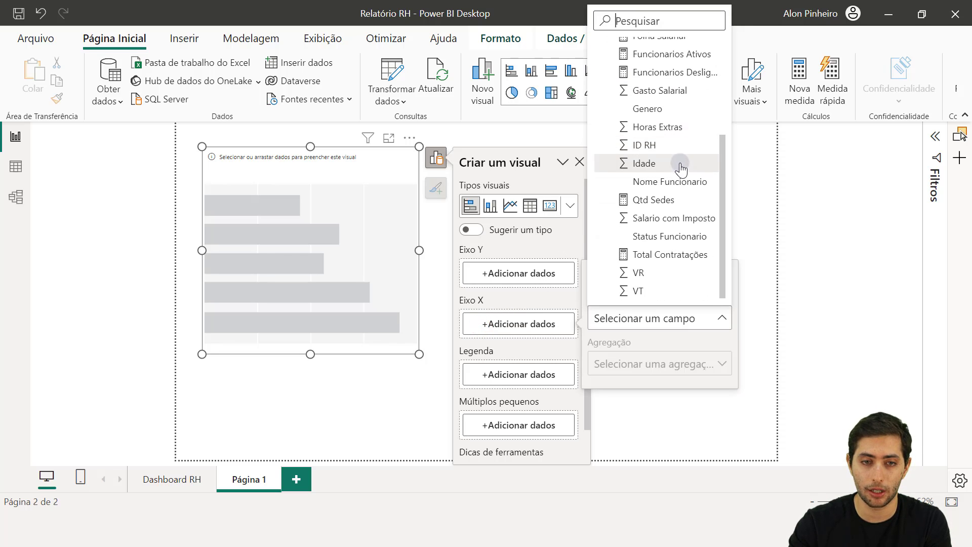
{"action": "scroll", "coordinate": [674, 122], "scroll_direction": "up", "scroll_amount": 3}
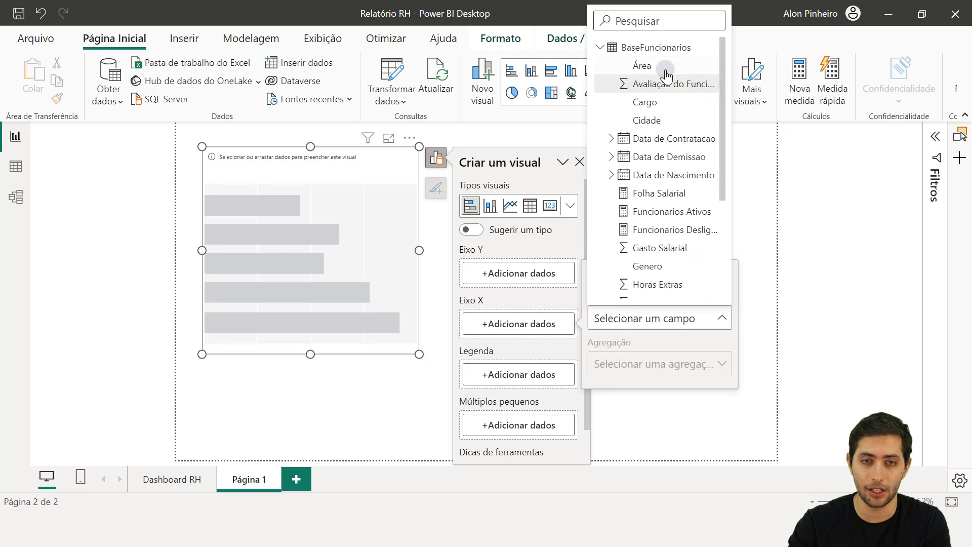
{"action": "scroll", "coordinate": [669, 231], "scroll_direction": "down", "scroll_amount": 2}
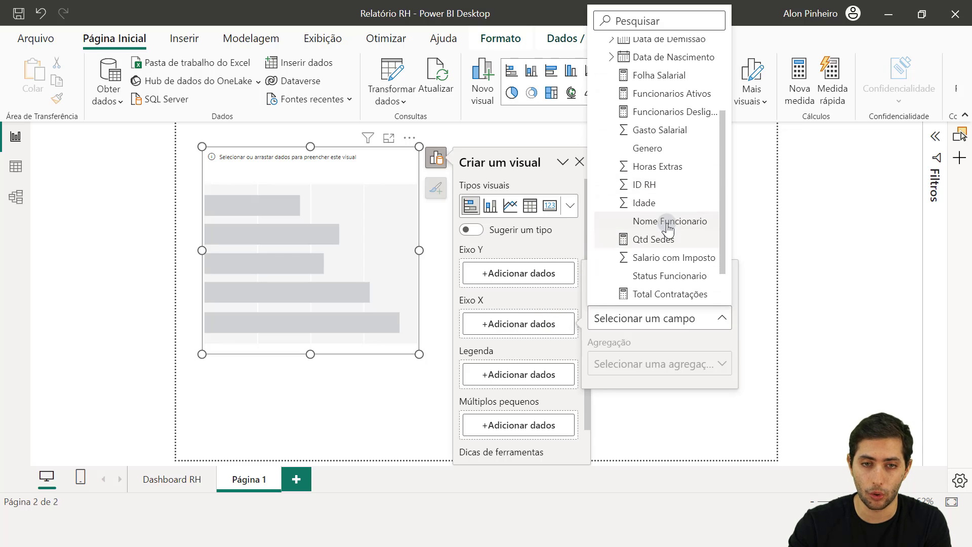
{"action": "scroll", "coordinate": [669, 228], "scroll_direction": "down", "scroll_amount": 1}
{"action": "scroll", "coordinate": [662, 220], "scroll_direction": "up", "scroll_amount": 2}
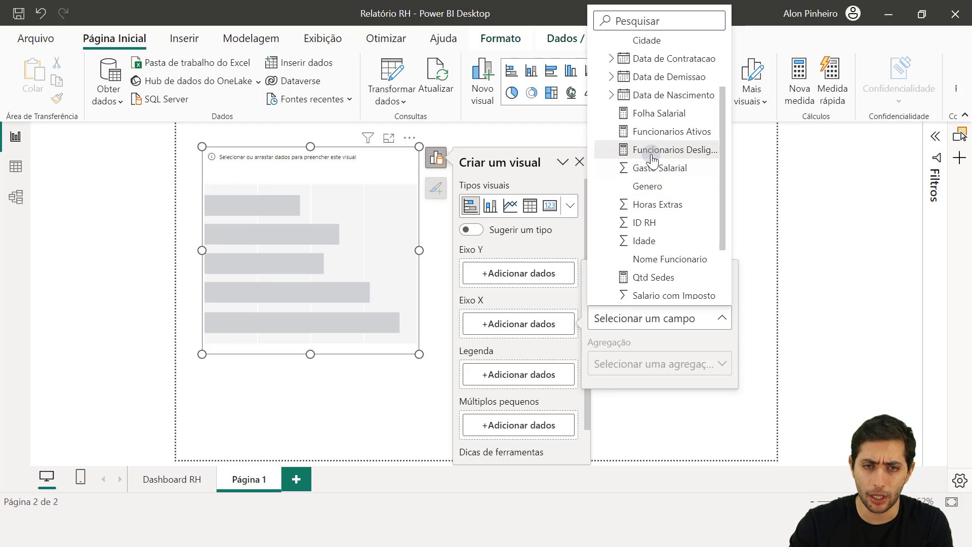
{"action": "scroll", "coordinate": [654, 161], "scroll_direction": "up", "scroll_amount": 1}
{"action": "left_click", "coordinate": [661, 154]}
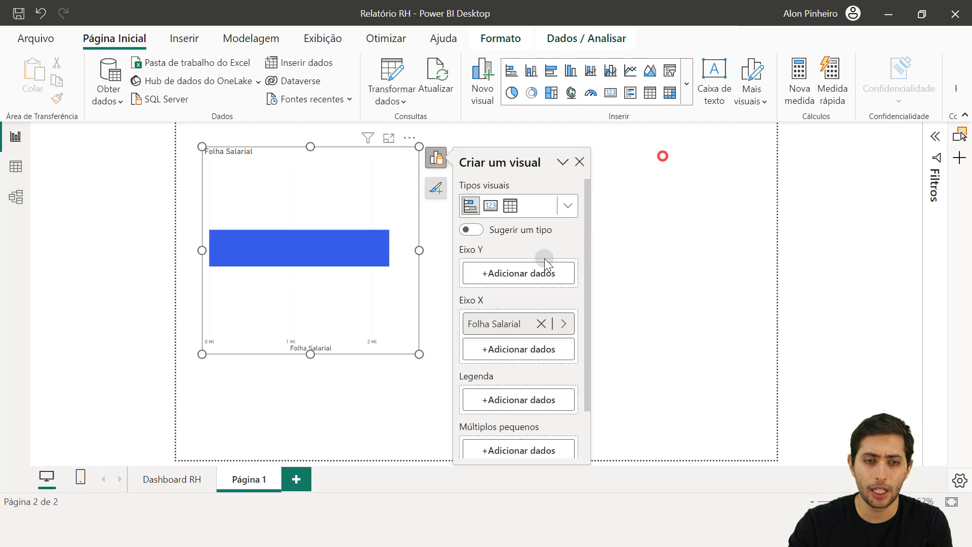
{"action": "left_click", "coordinate": [526, 278]}
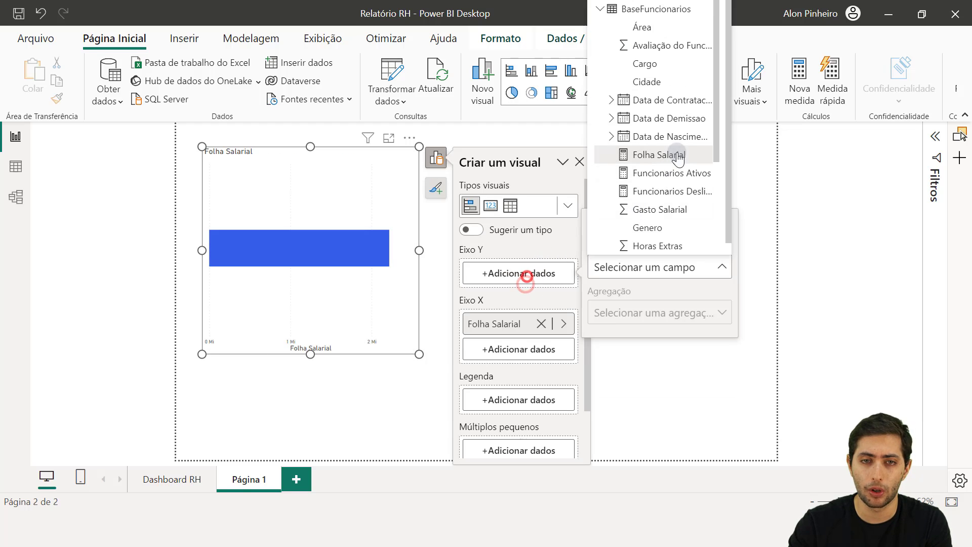
{"action": "left_click", "coordinate": [643, 28]}
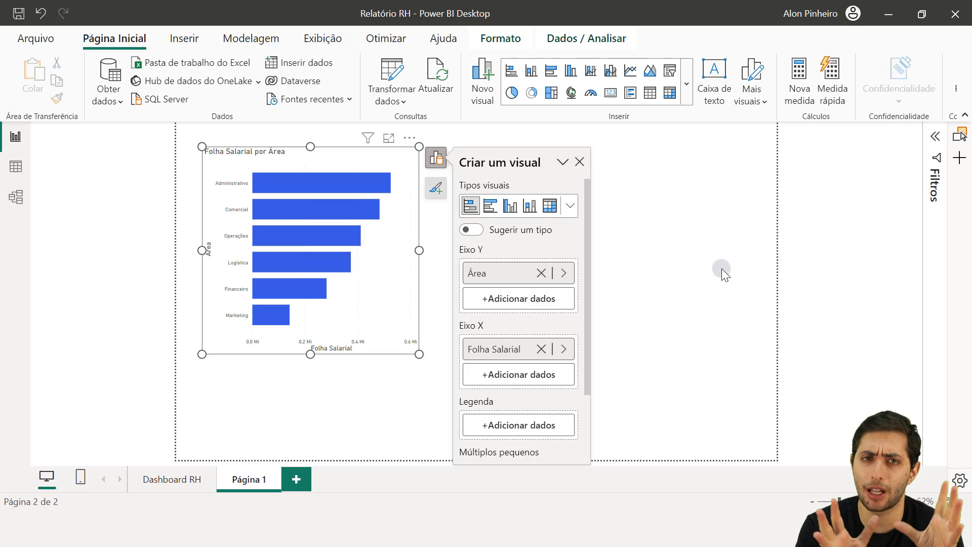
Step: Reselect the bar chart and review its visual types and field wells down to Dicas de ferramentas
{"action": "left_click", "coordinate": [722, 268]}
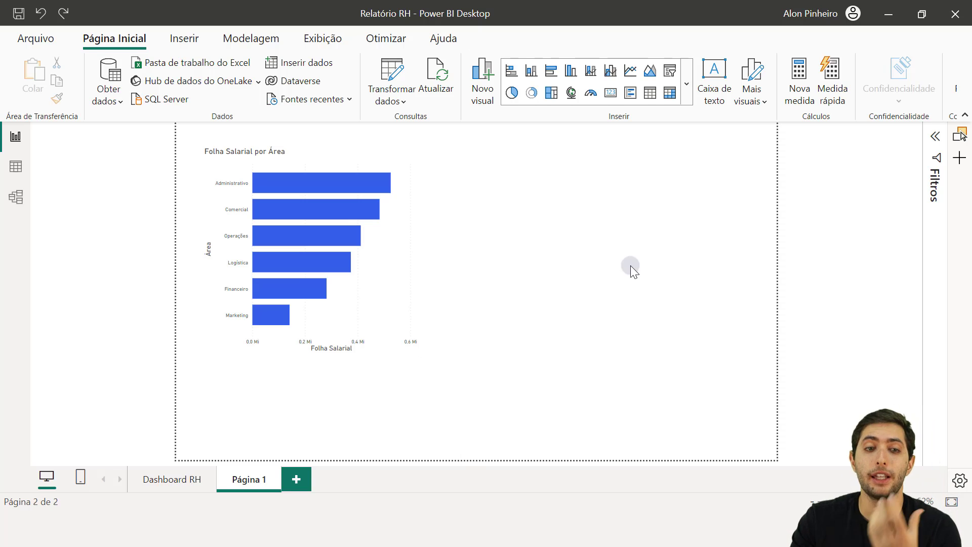
{"action": "left_click", "coordinate": [405, 291]}
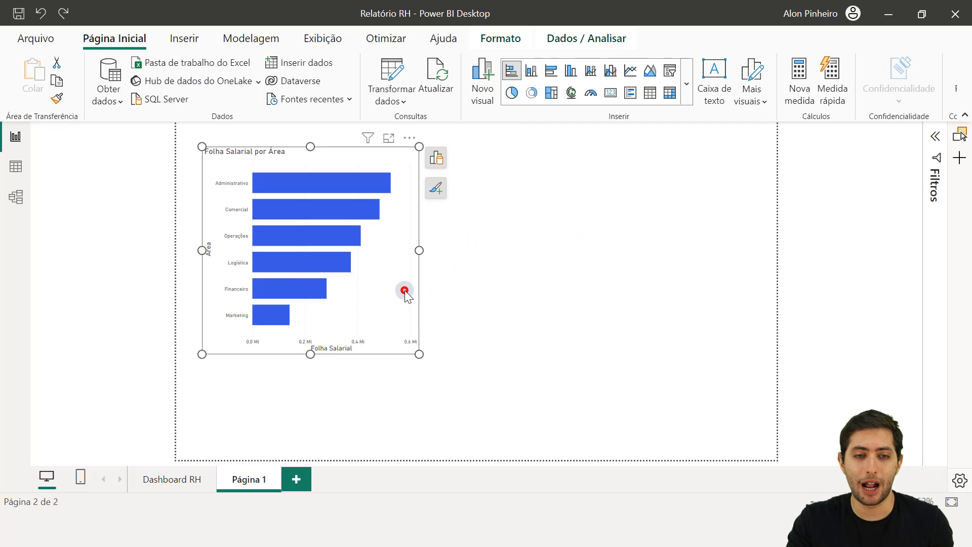
{"action": "left_click", "coordinate": [435, 159]}
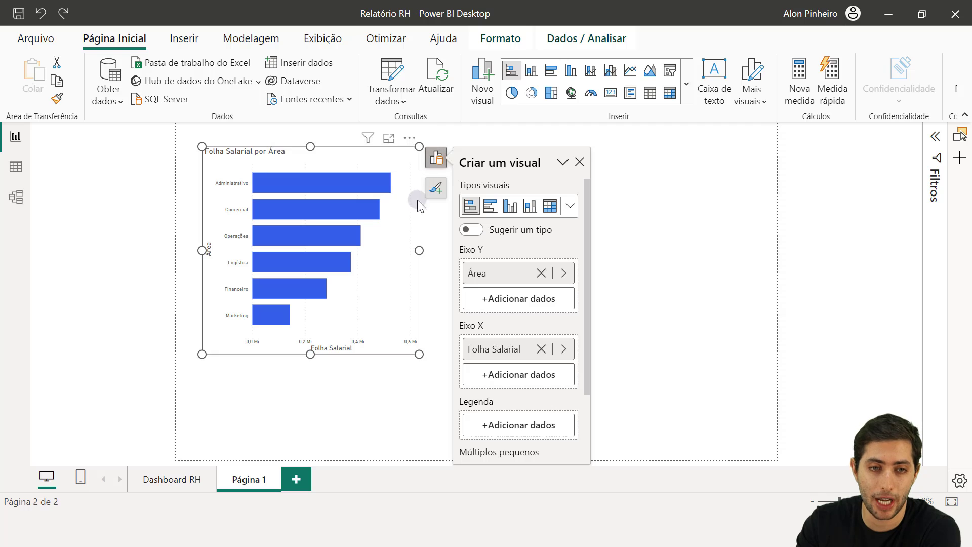
{"action": "left_click", "coordinate": [425, 227]}
{"action": "left_click", "coordinate": [409, 218]}
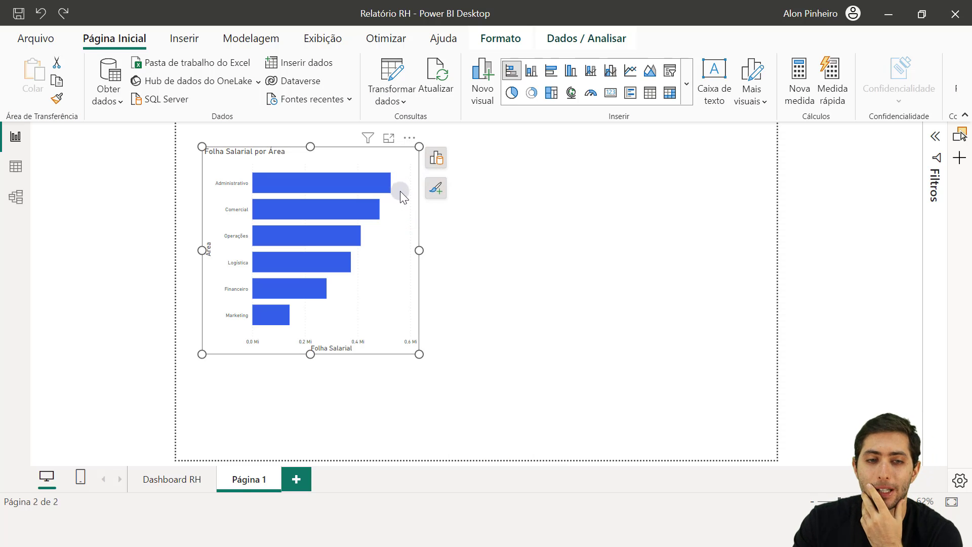
{"action": "left_click", "coordinate": [436, 158]}
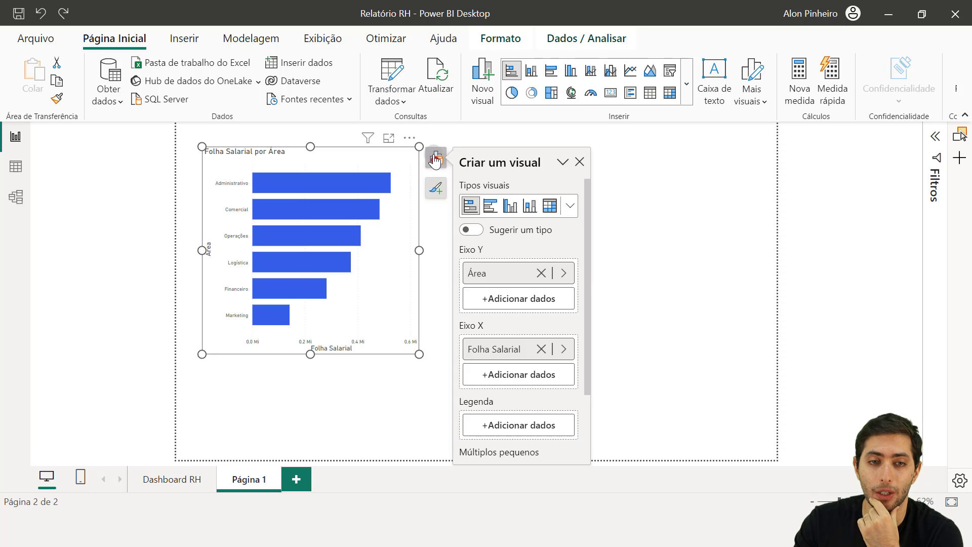
{"action": "scroll", "coordinate": [533, 261], "scroll_direction": "down", "scroll_amount": 2}
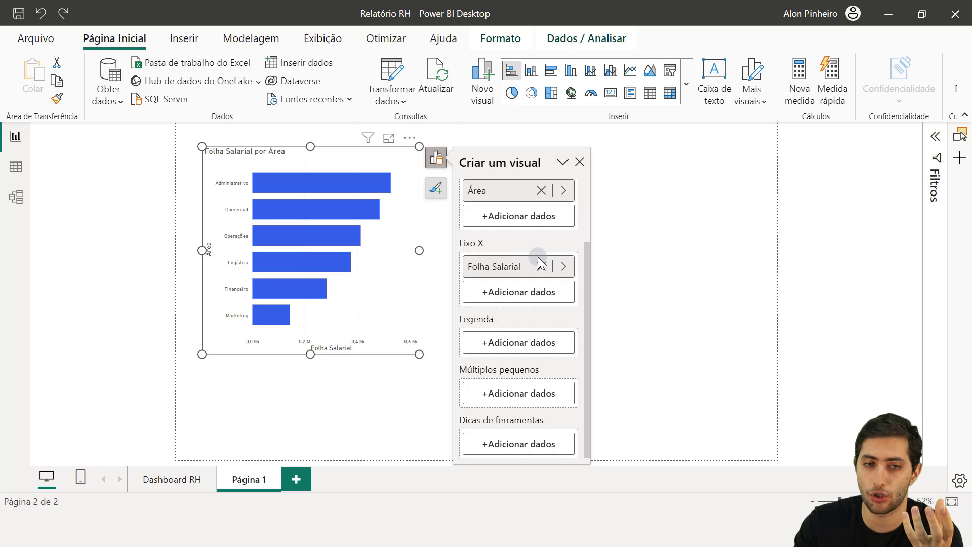
{"action": "scroll", "coordinate": [541, 263], "scroll_direction": "up", "scroll_amount": 2}
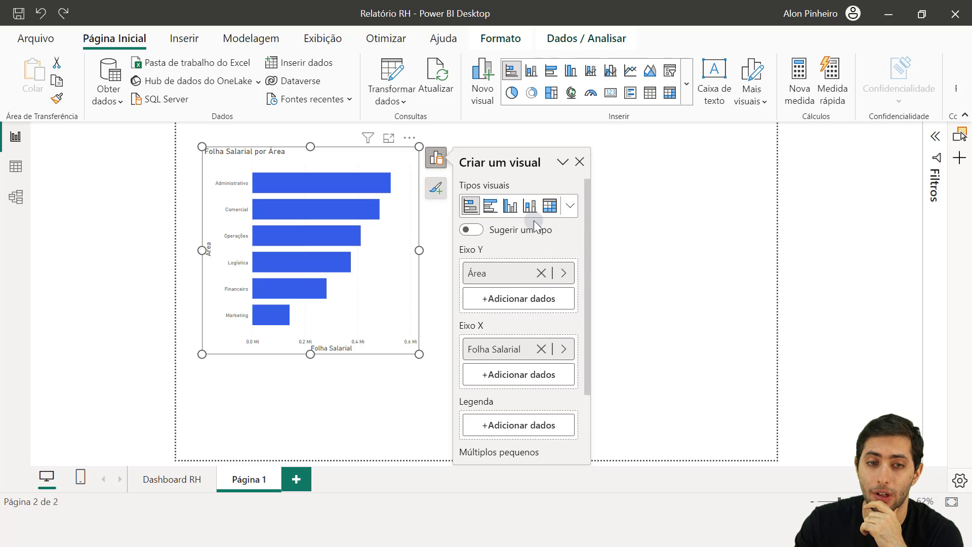
Step: Try the chart as a Gráfico de colunas empilhadas and return it to a Gráfico de barras empilhadas
{"action": "left_click", "coordinate": [568, 208]}
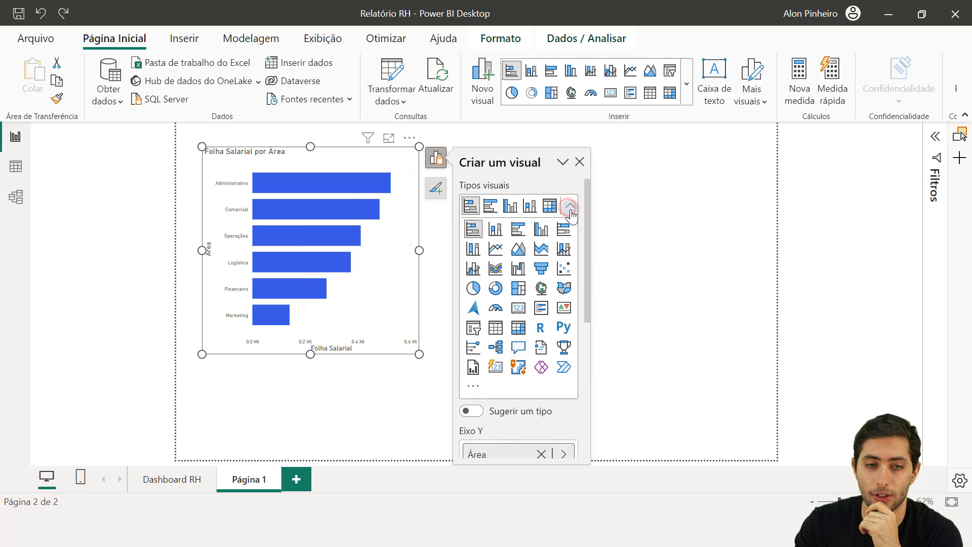
{"action": "left_click", "coordinate": [495, 230]}
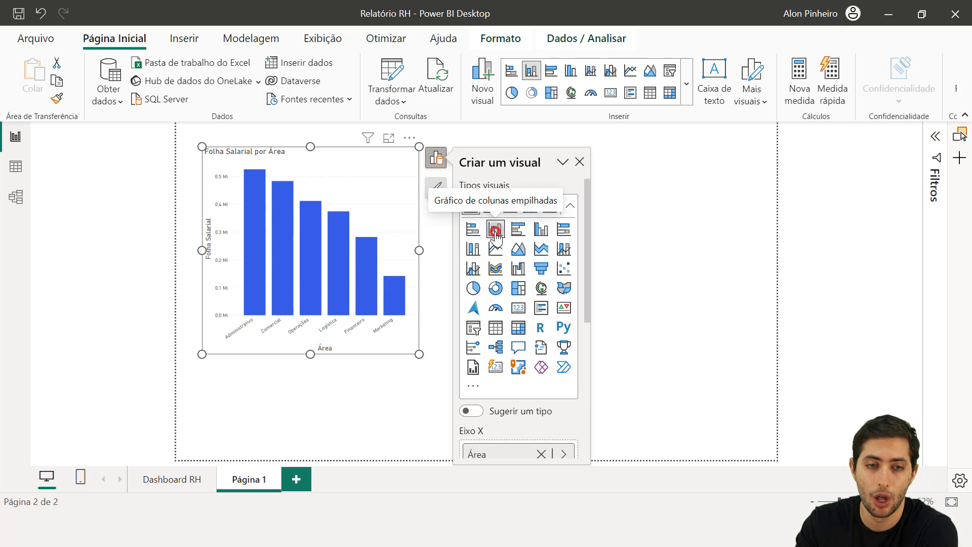
{"action": "left_click", "coordinate": [511, 71]}
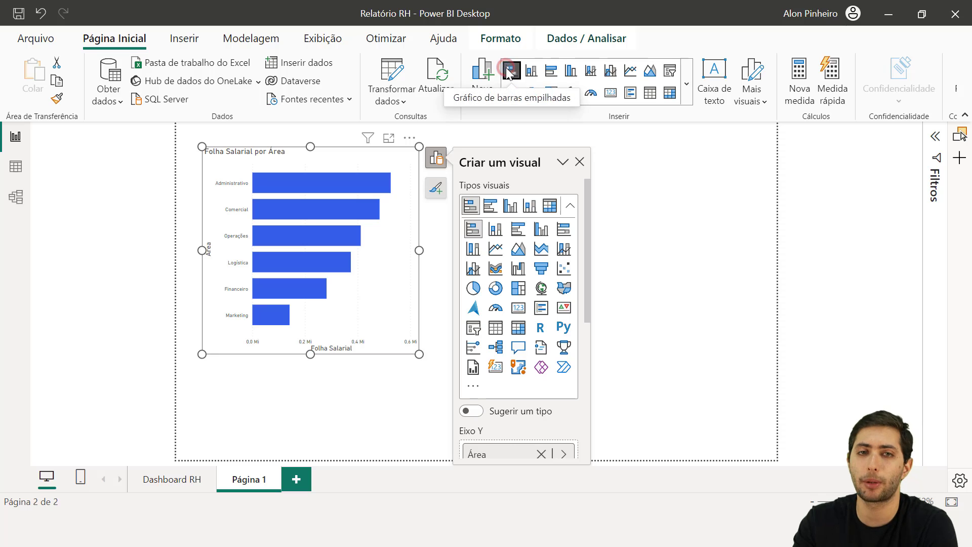
Step: Insert an empty stacked column chart with no visual selected, and delete it again
{"action": "left_click", "coordinate": [689, 296]}
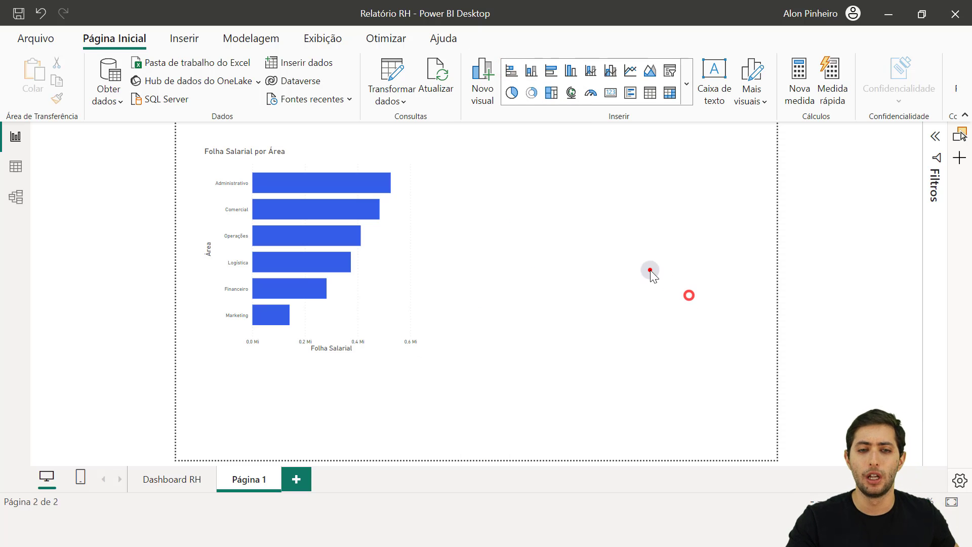
{"action": "left_click", "coordinate": [520, 90]}
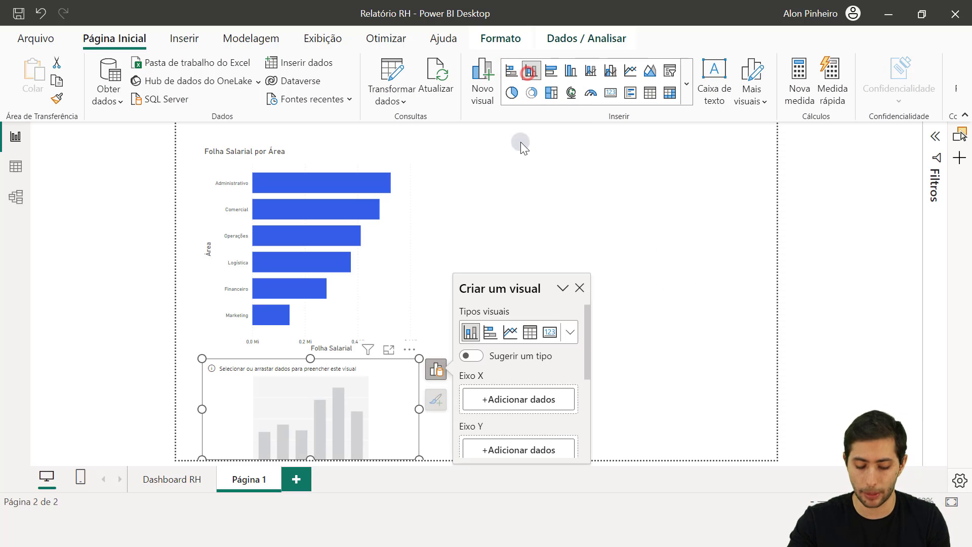
{"action": "key", "text": "Delete"}
Step: Try turning Rótulos de dados on and off, and hiding and restoring Eixo Y, for the bar chart
{"action": "left_click", "coordinate": [385, 299]}
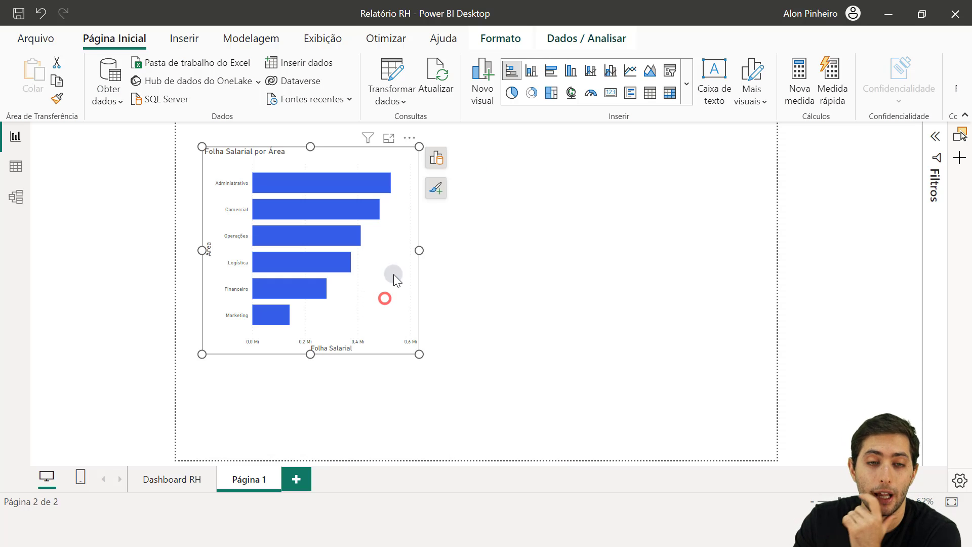
{"action": "left_click", "coordinate": [433, 159]}
{"action": "left_click", "coordinate": [436, 188]}
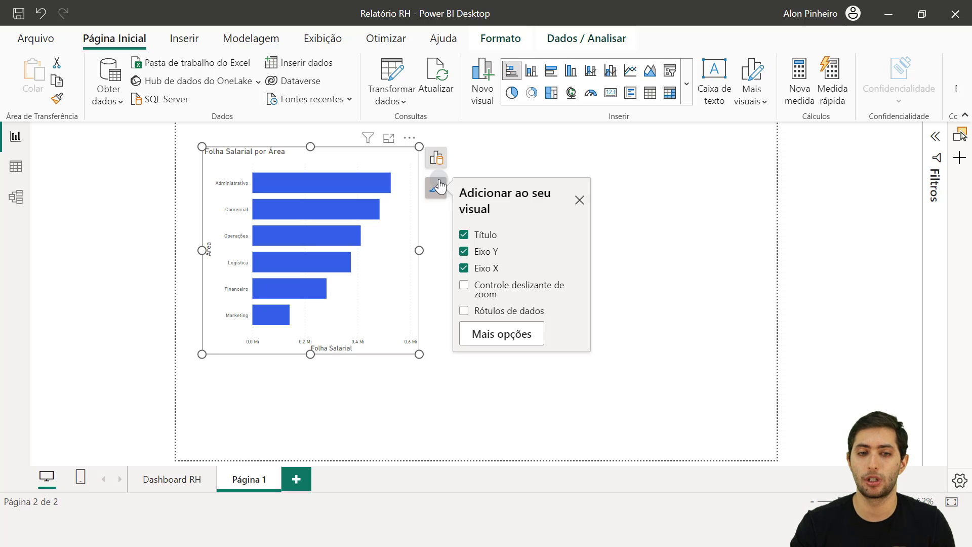
{"action": "left_click", "coordinate": [465, 311]}
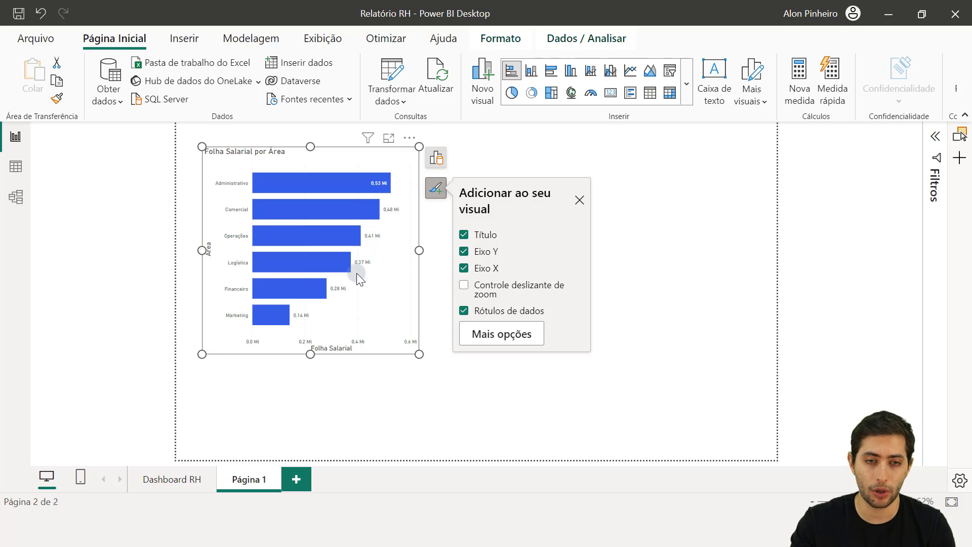
{"action": "left_click", "coordinate": [464, 311]}
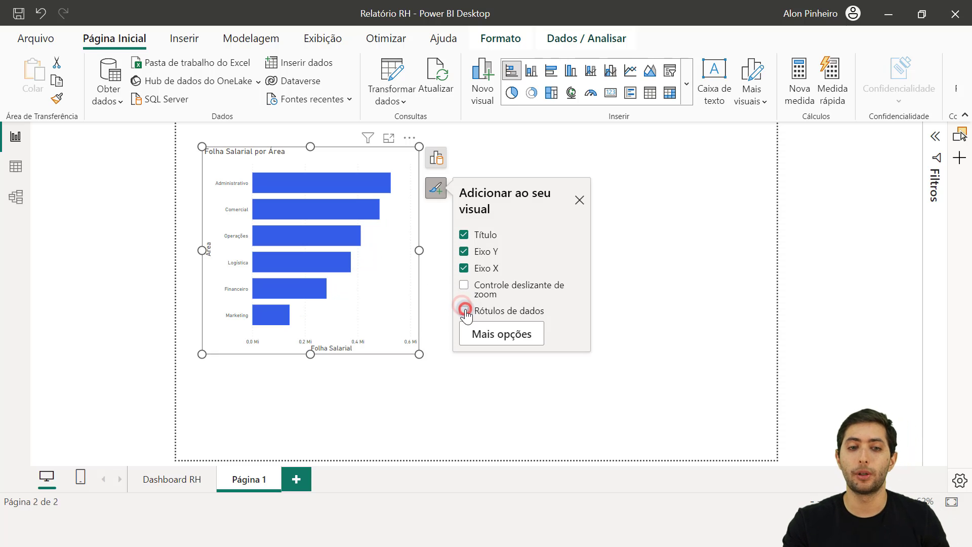
{"action": "left_click", "coordinate": [464, 251]}
{"action": "left_click", "coordinate": [465, 252]}
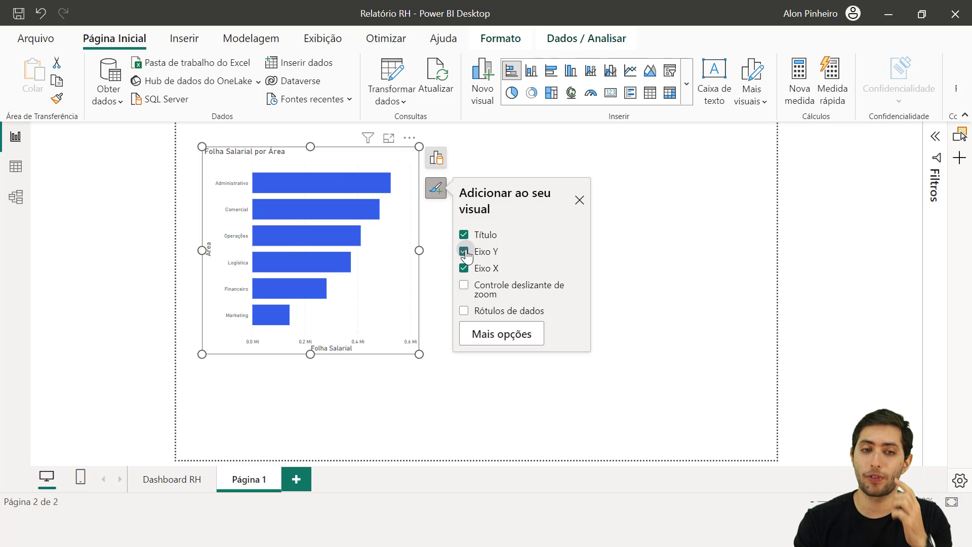
Step: Compare the bar chart's on-object build options with the elements that can be added to it
{"action": "left_click", "coordinate": [439, 159]}
{"action": "left_click", "coordinate": [436, 189]}
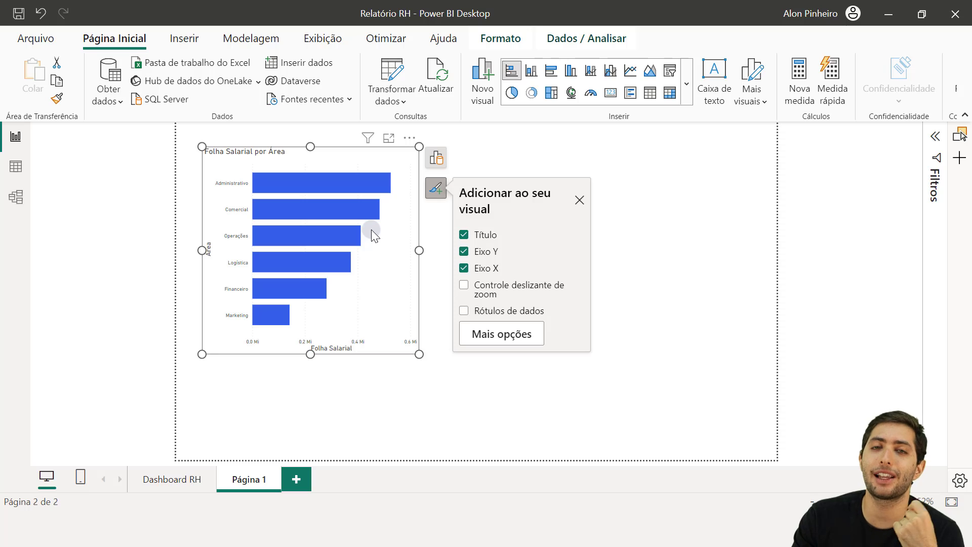
{"action": "mouse_move", "coordinate": [361, 235]}
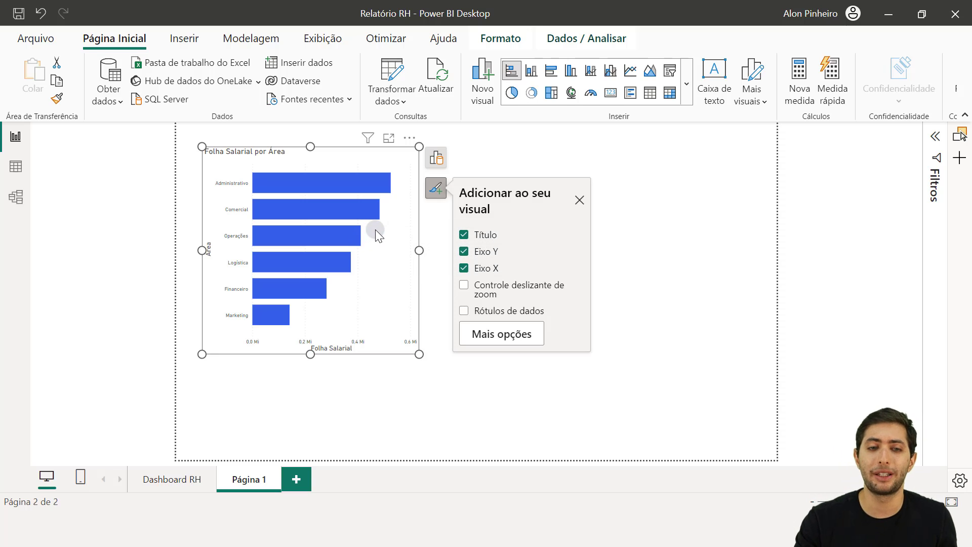
{"action": "left_click", "coordinate": [436, 159]}
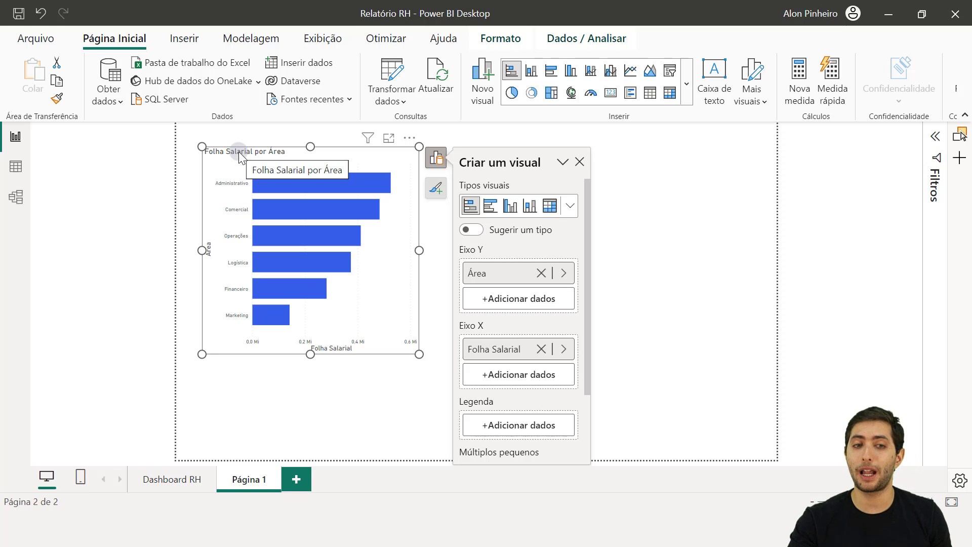
{"action": "left_click", "coordinate": [393, 245]}
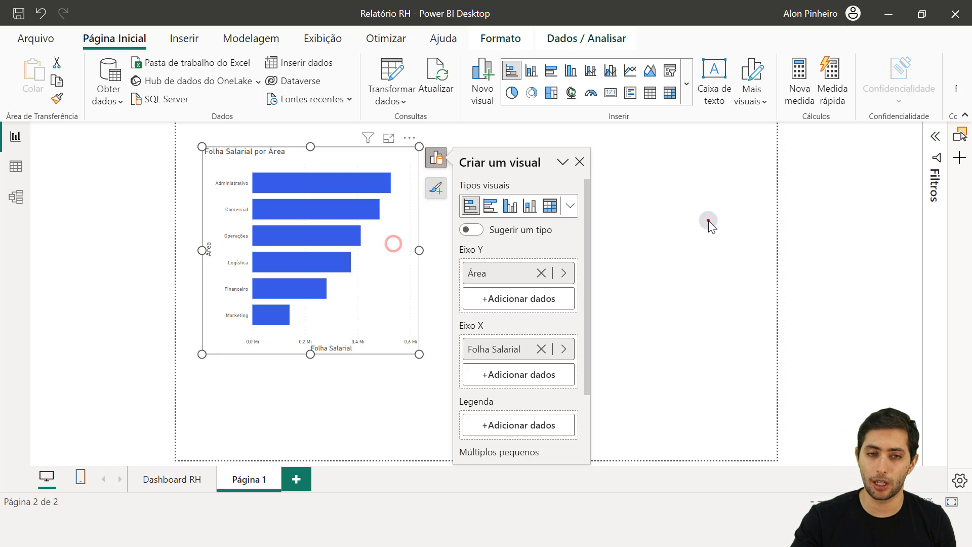
Step: Reselect the Folha Salarial por Área chart and show the Formato pane for it
{"action": "left_click", "coordinate": [709, 221]}
{"action": "left_click", "coordinate": [390, 254]}
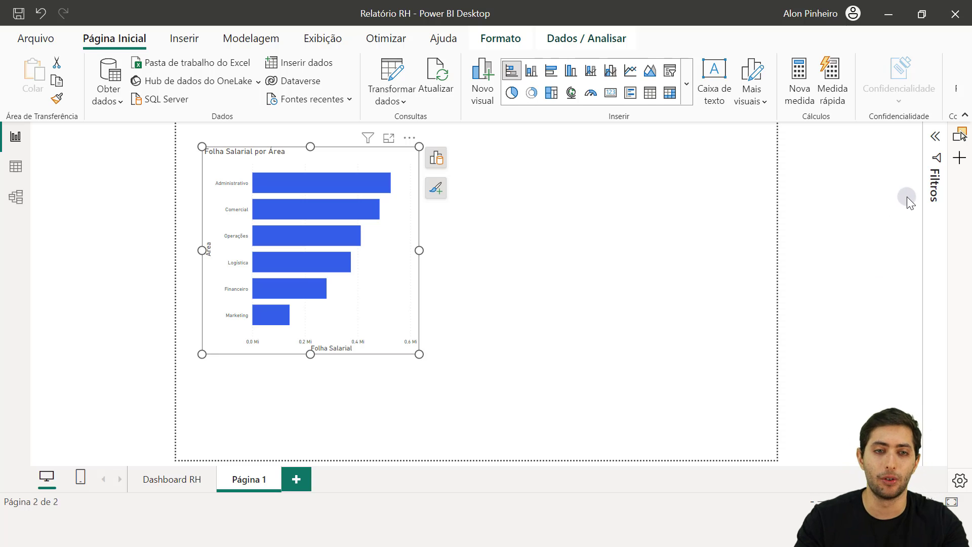
{"action": "left_click", "coordinate": [326, 37]}
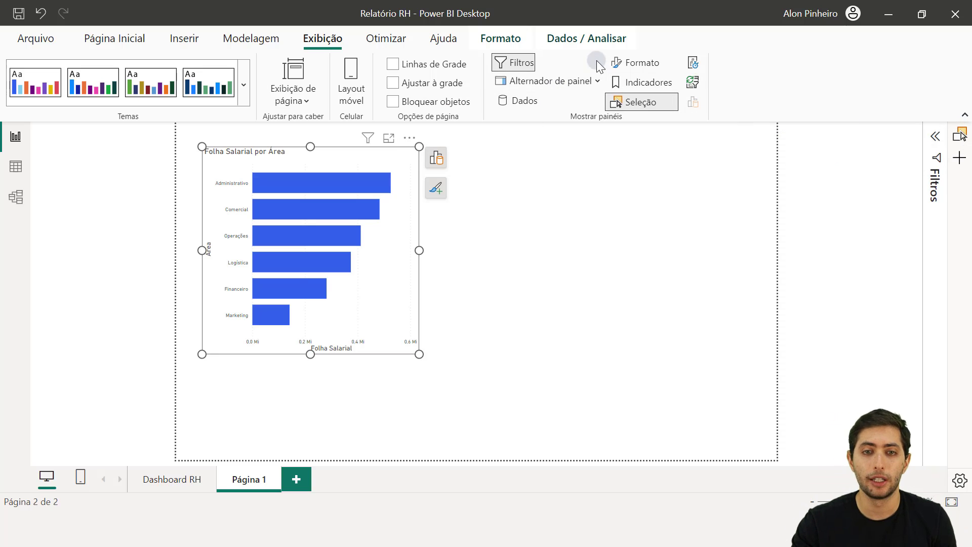
{"action": "left_click", "coordinate": [624, 59]}
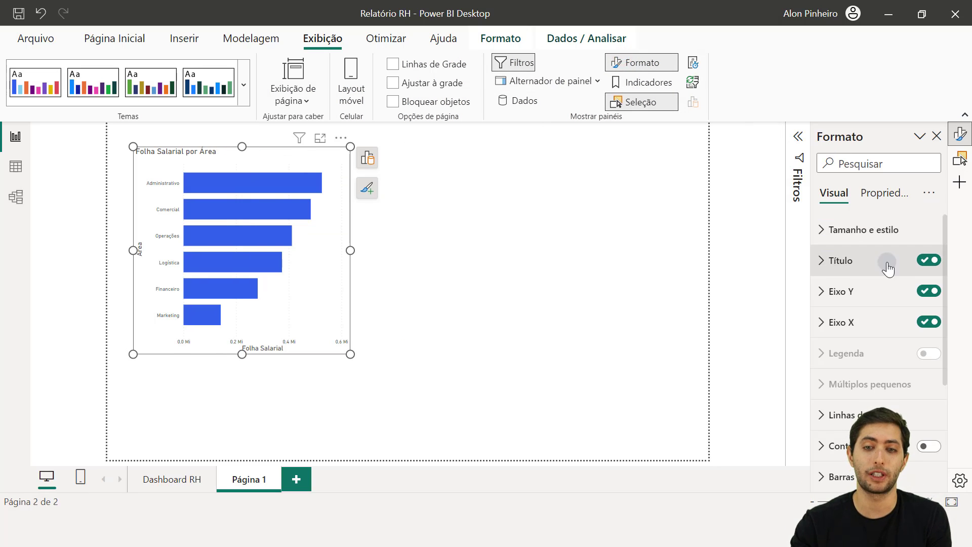
Step: Expand and collapse the Título, Eixo Y and Eixo X format categories of the bar chart to view their settings
{"action": "left_click", "coordinate": [851, 263]}
{"action": "left_click", "coordinate": [851, 262]}
{"action": "left_click", "coordinate": [854, 287]}
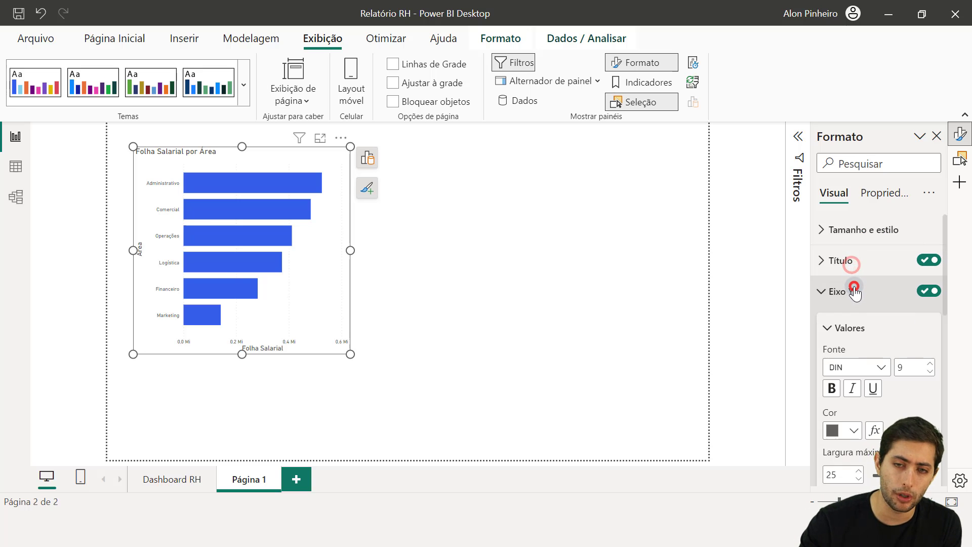
{"action": "left_click", "coordinate": [854, 286]}
{"action": "left_click", "coordinate": [855, 321]}
{"action": "left_click", "coordinate": [855, 322]}
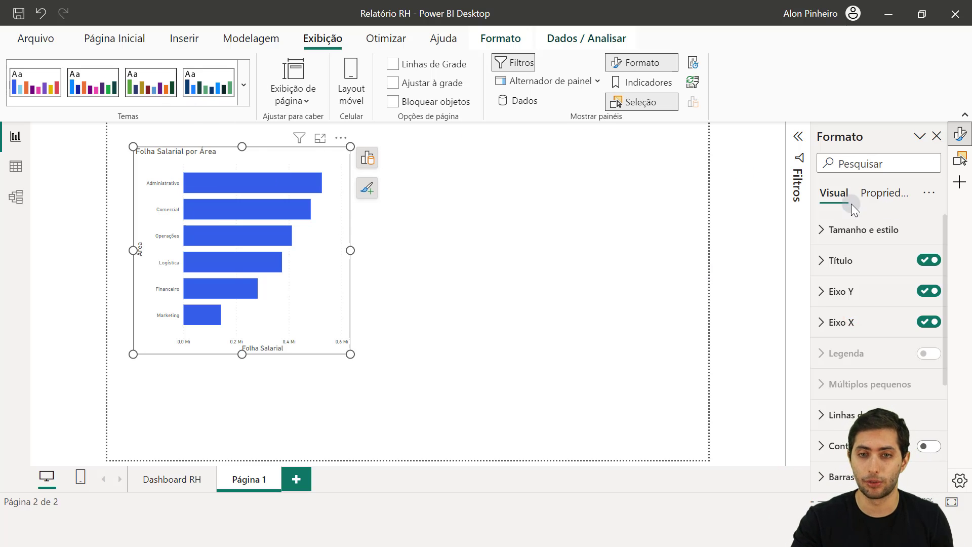
Step: Set the bar chart's title text to "Salário por Área" in its Título format settings
{"action": "left_click", "coordinate": [852, 262]}
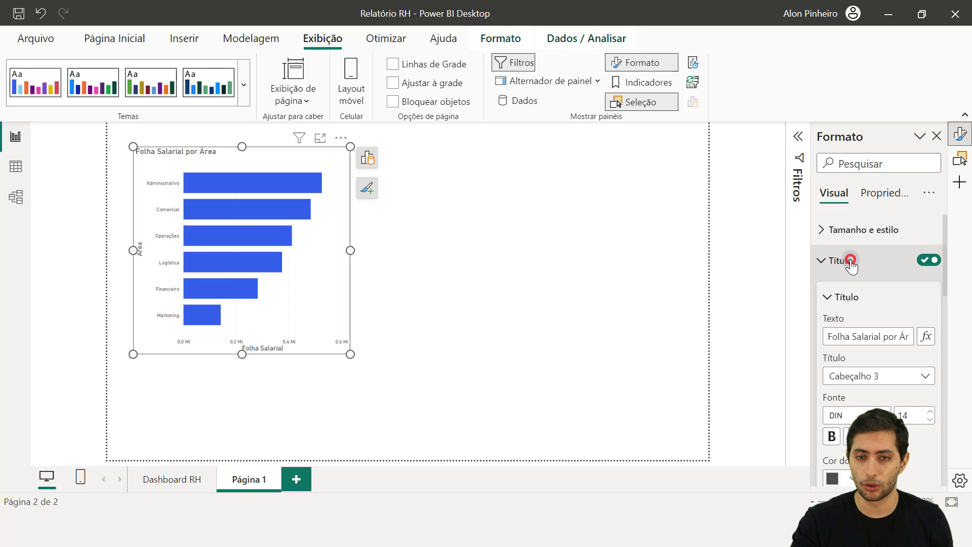
{"action": "scroll", "coordinate": [889, 331], "scroll_direction": "down", "scroll_amount": 2}
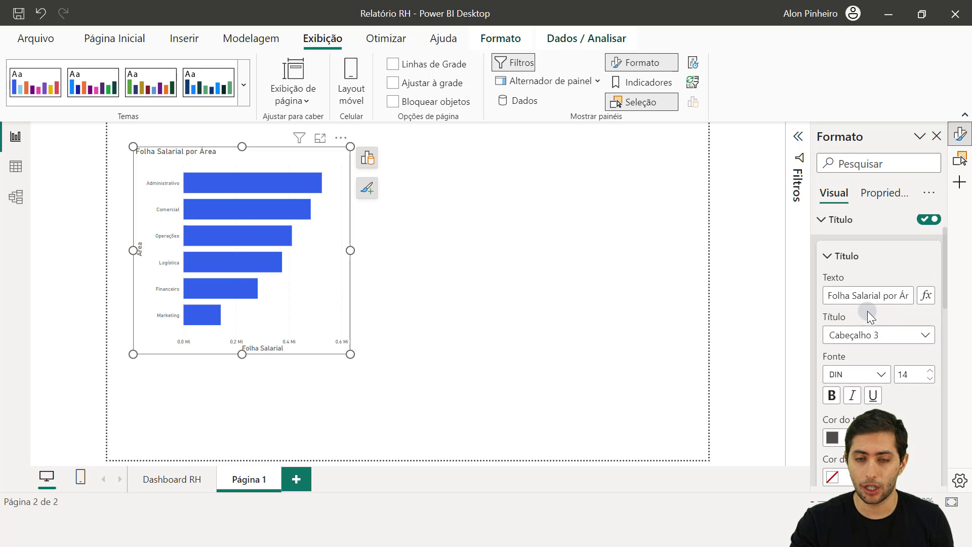
{"action": "left_click", "coordinate": [842, 296]}
{"action": "key", "text": "ctrl+a"}
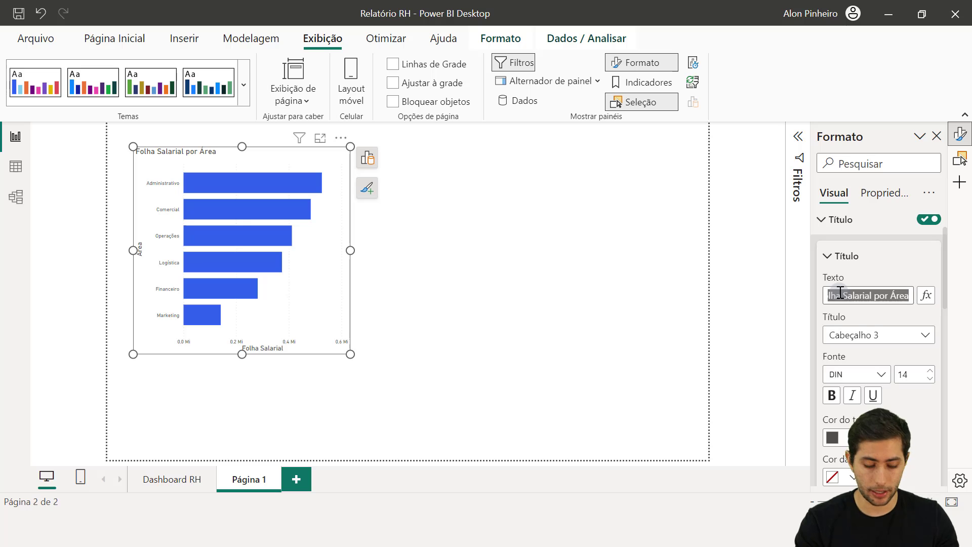
{"action": "type", "text": "Salário"}
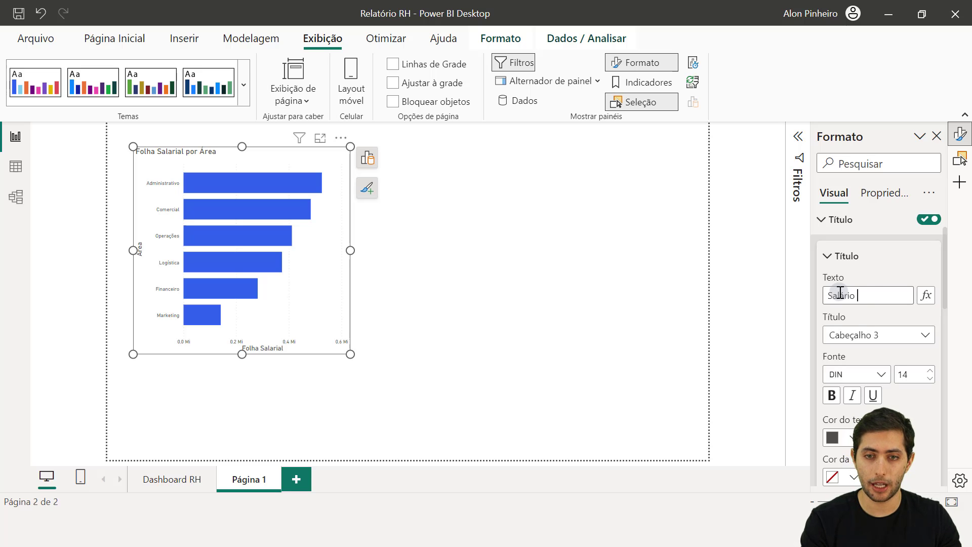
{"action": "type", "text": " por Área"}
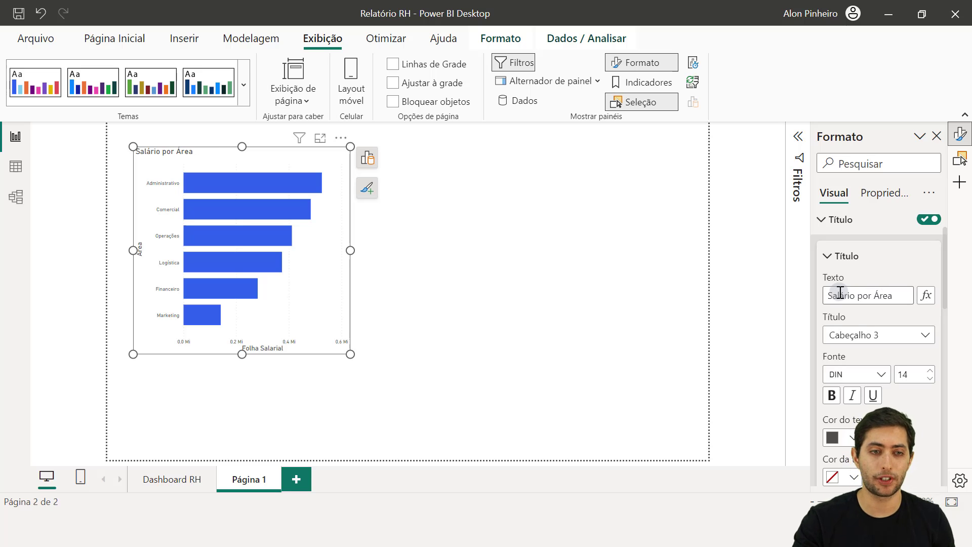
Step: Edit the title directly on the bar chart and set it to "Folha Salarial por Área"
{"action": "left_click", "coordinate": [159, 150]}
{"action": "left_click", "coordinate": [175, 150]}
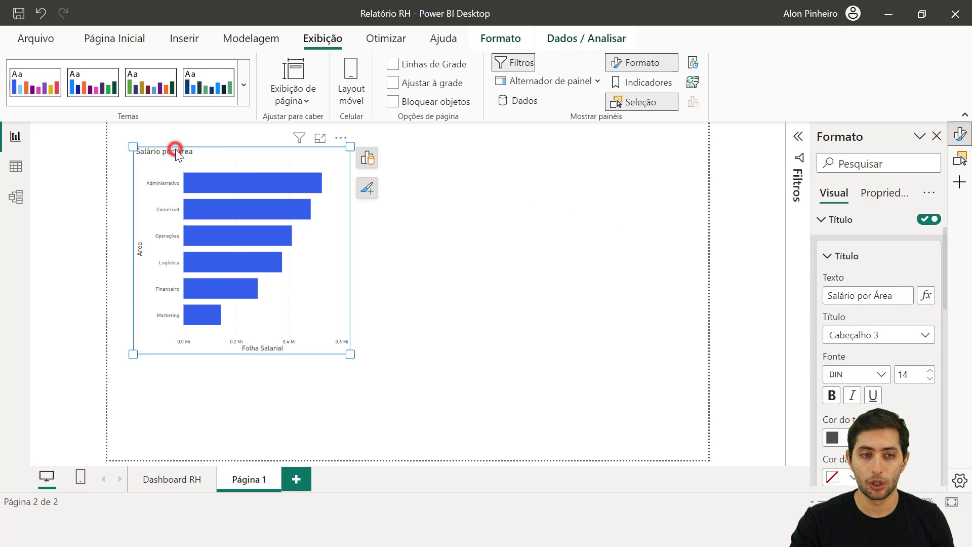
{"action": "double_click", "coordinate": [175, 151]}
{"action": "left_click", "coordinate": [405, 203]}
{"action": "left_click", "coordinate": [329, 196]}
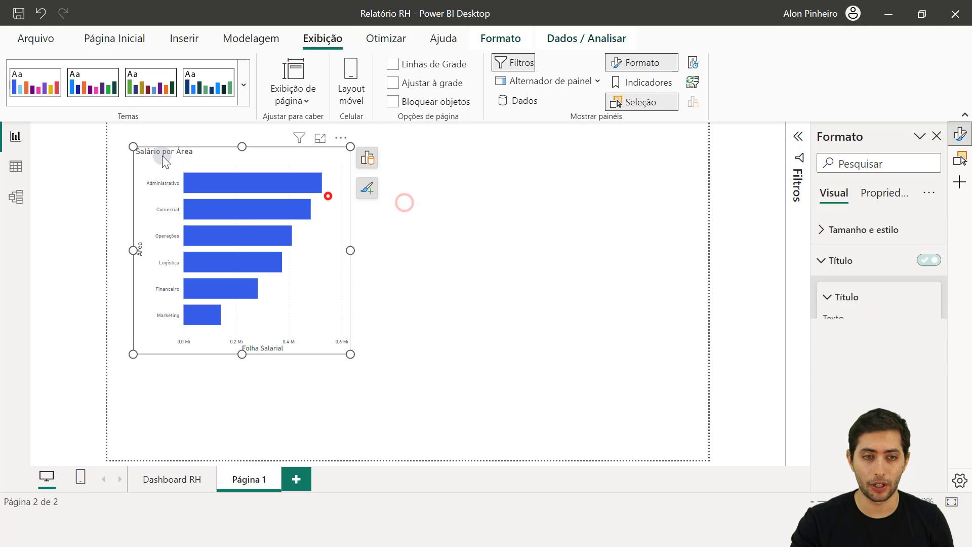
{"action": "left_click", "coordinate": [156, 153]}
{"action": "double_click", "coordinate": [156, 153]}
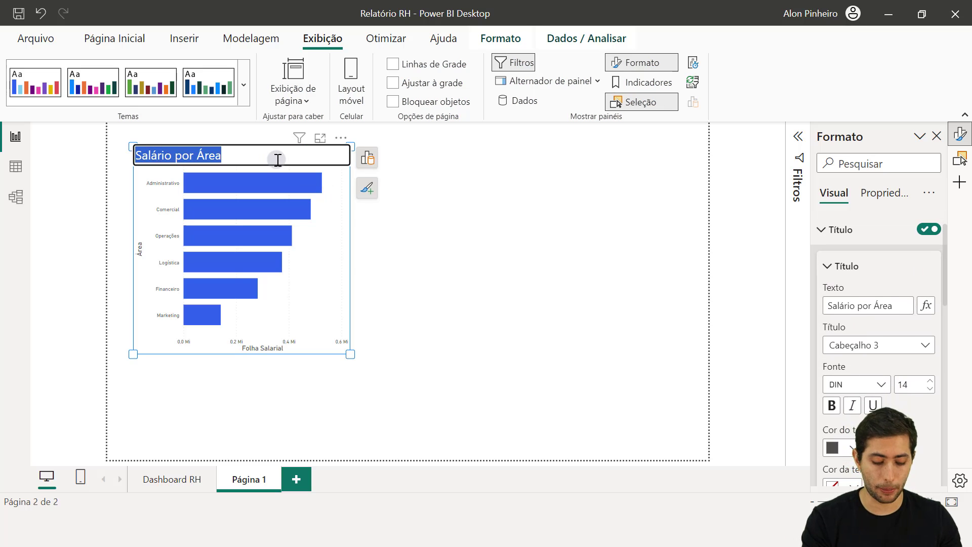
{"action": "type", "text": "Folha Sala"}
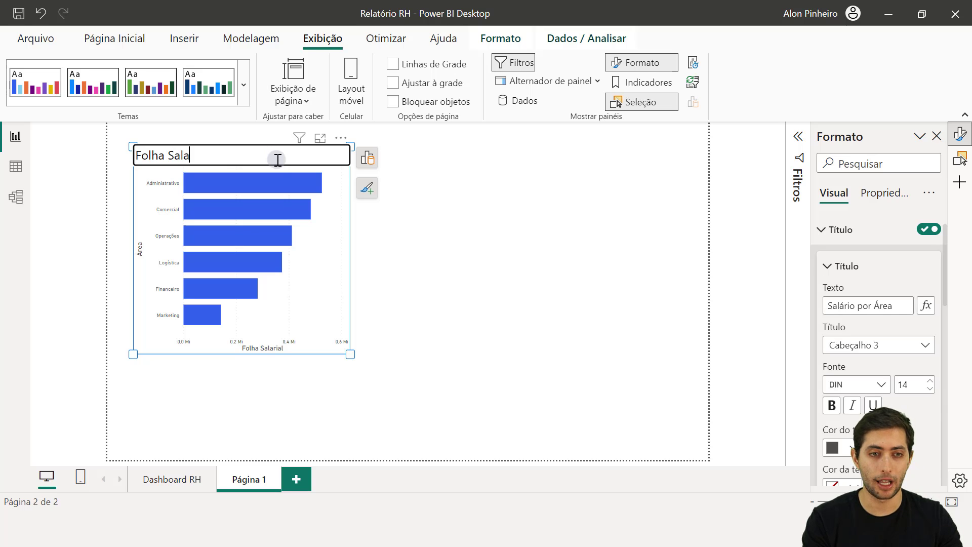
{"action": "type", "text": "rial por Áre"}
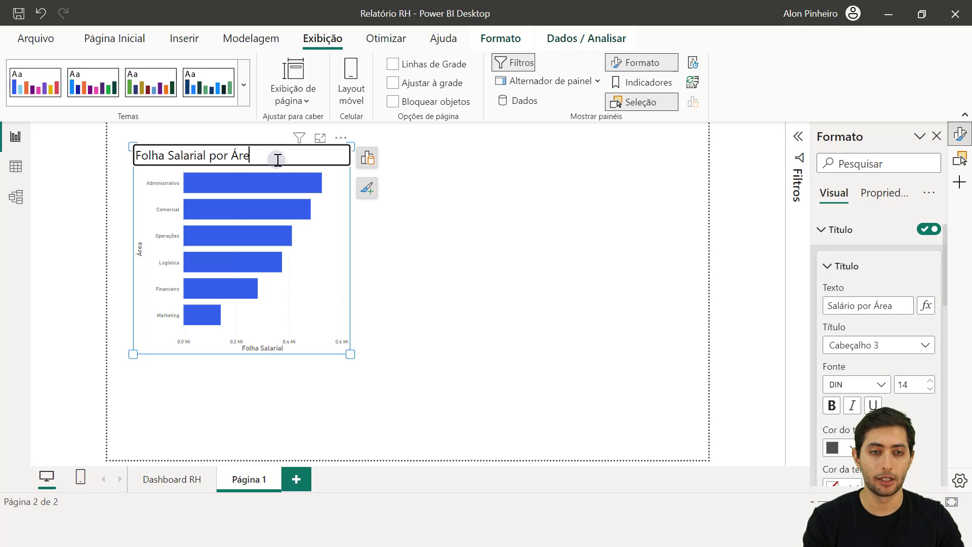
{"action": "type", "text": "a"}
{"action": "key", "text": "Return"}
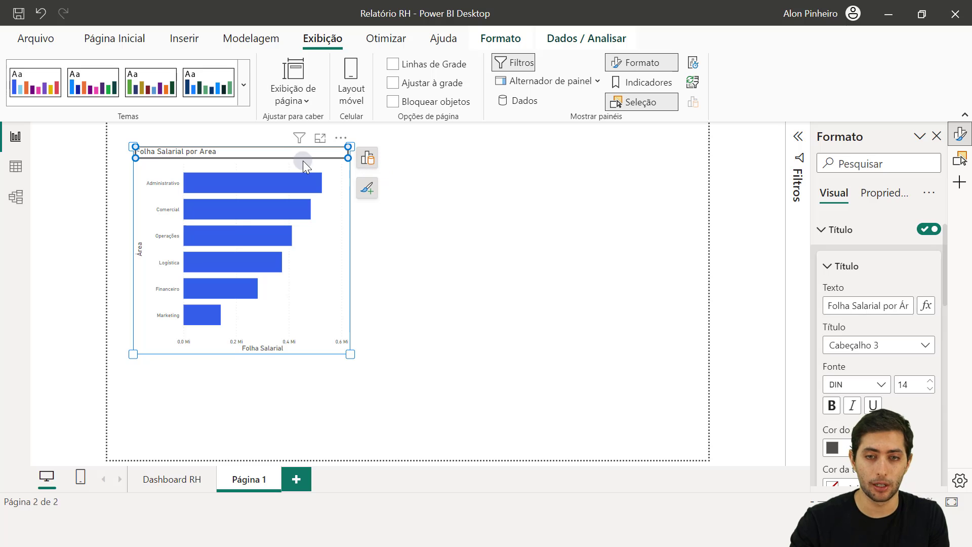
{"action": "double_click", "coordinate": [261, 152]}
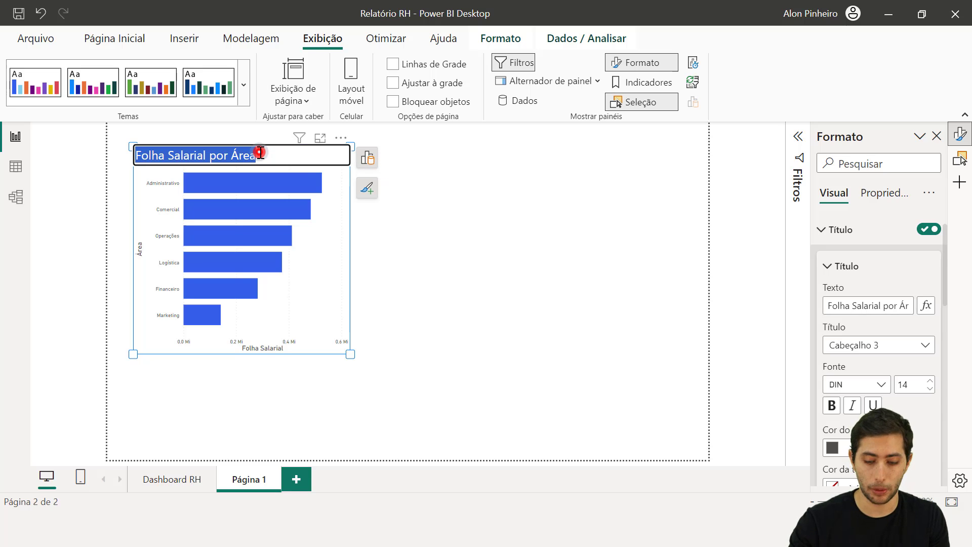
{"action": "left_click", "coordinate": [260, 152]}
{"action": "key", "text": "Escape"}
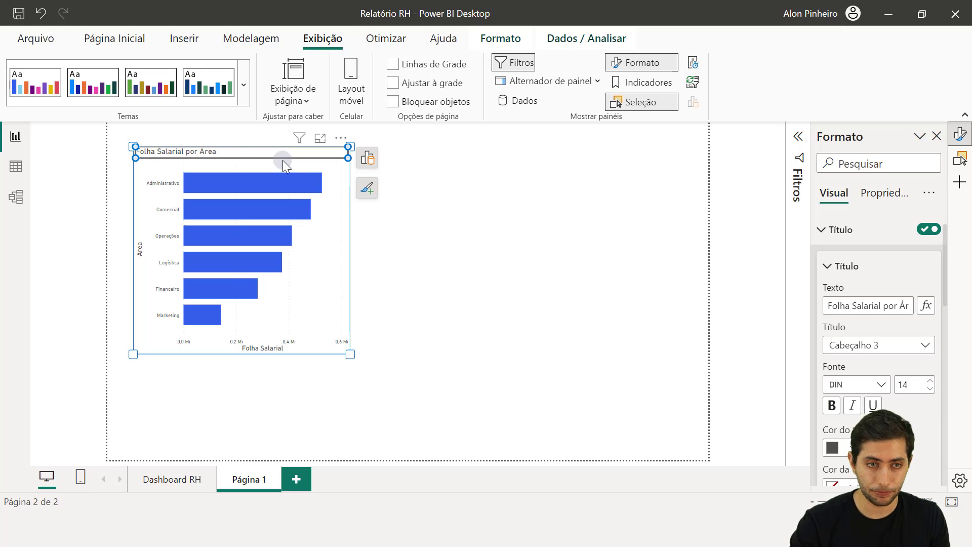
Step: Deselect and reselect the bar chart, and select its title on the visual to show the matching Título format settings
{"action": "left_click", "coordinate": [531, 190]}
{"action": "left_click", "coordinate": [220, 150]}
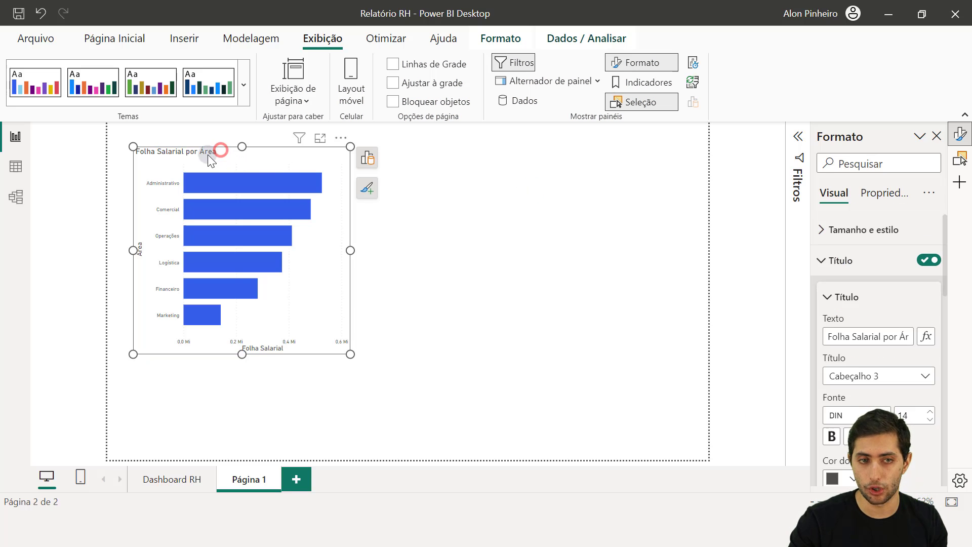
{"action": "left_click", "coordinate": [207, 153]}
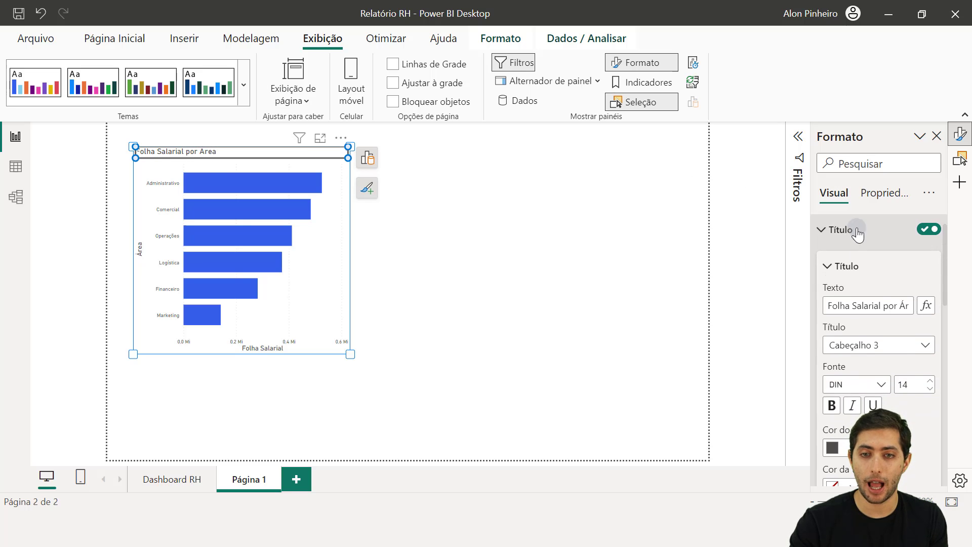
{"action": "left_click", "coordinate": [885, 267]}
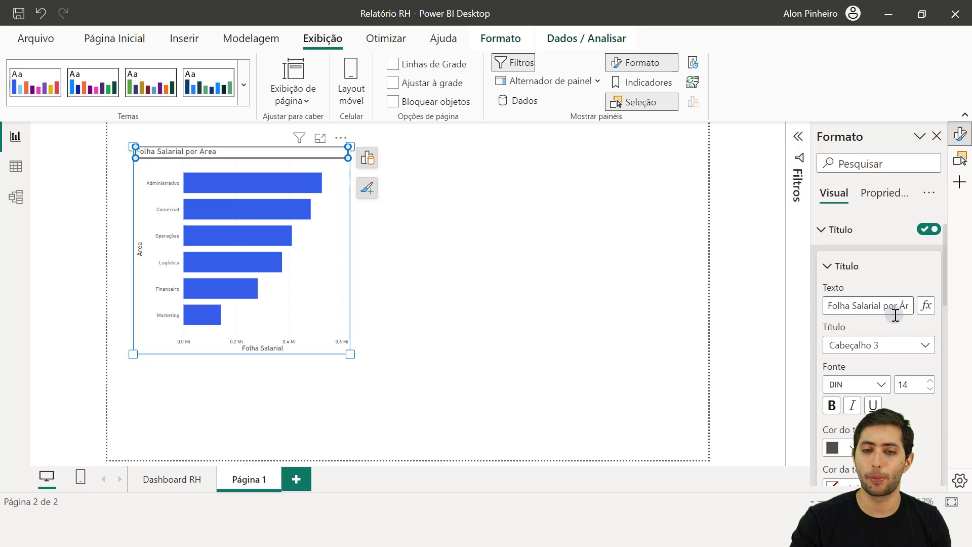
{"action": "scroll", "coordinate": [898, 324], "scroll_direction": "down", "scroll_amount": 1}
Step: Select the Y-axis values on the bar chart and set their font size to 10 and their colour to black
{"action": "left_click", "coordinate": [159, 237]}
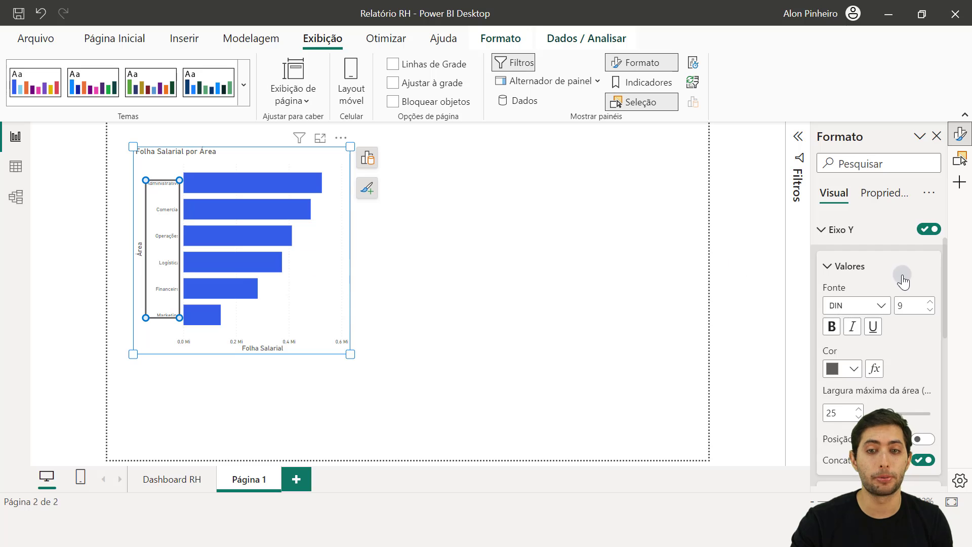
{"action": "left_click", "coordinate": [930, 301]}
{"action": "left_click", "coordinate": [836, 369]}
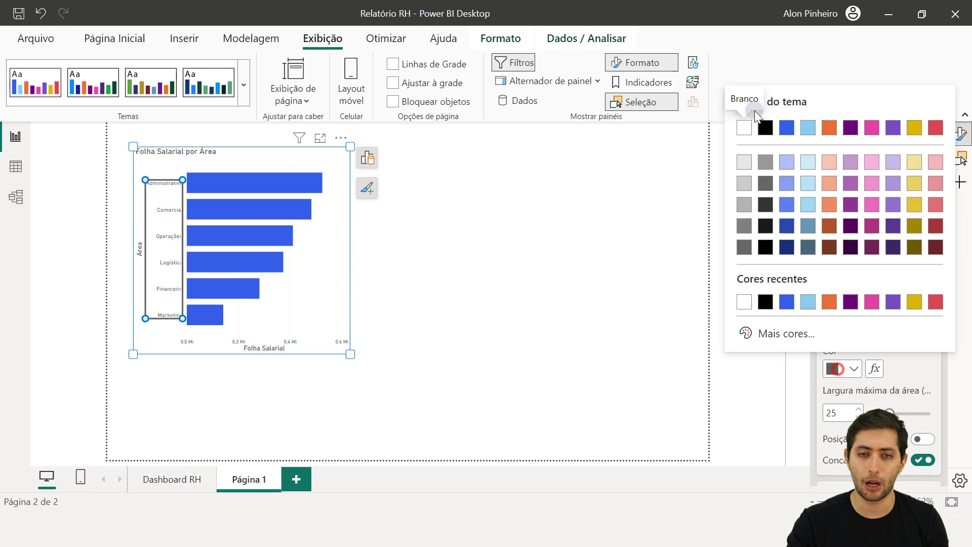
{"action": "left_click", "coordinate": [765, 127]}
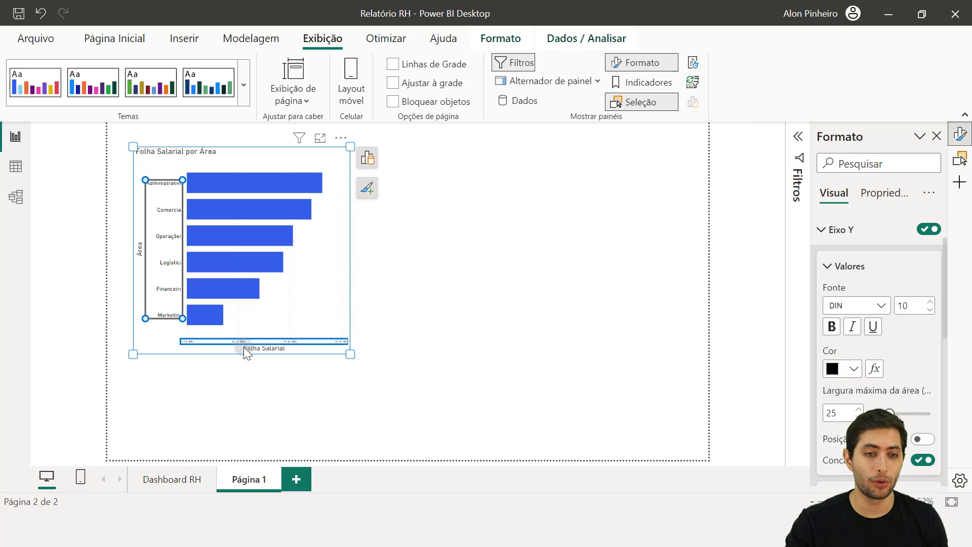
Step: Show the Y-axis title's settings, and set the font size of the bar chart's X-axis values to 10
{"action": "left_click", "coordinate": [140, 248]}
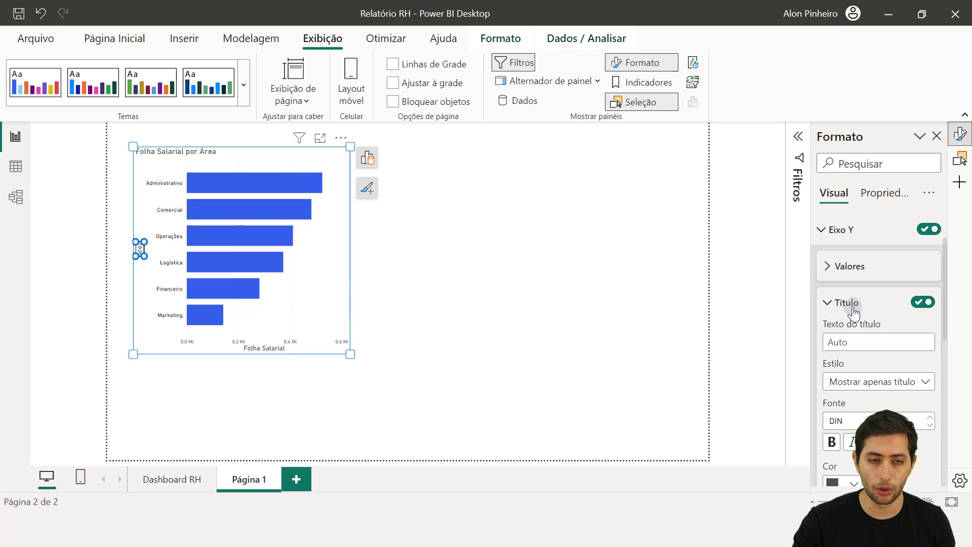
{"action": "left_click", "coordinate": [229, 345]}
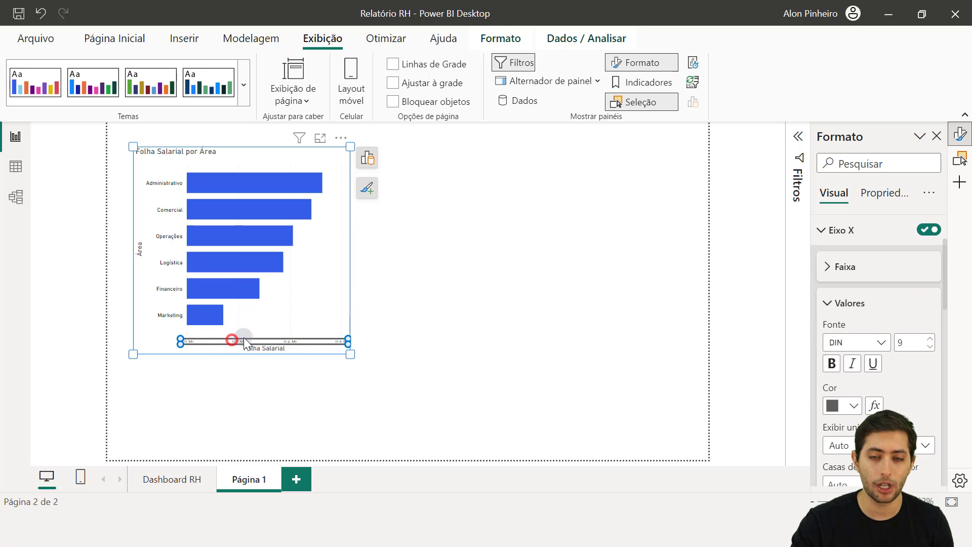
{"action": "left_click", "coordinate": [931, 339]}
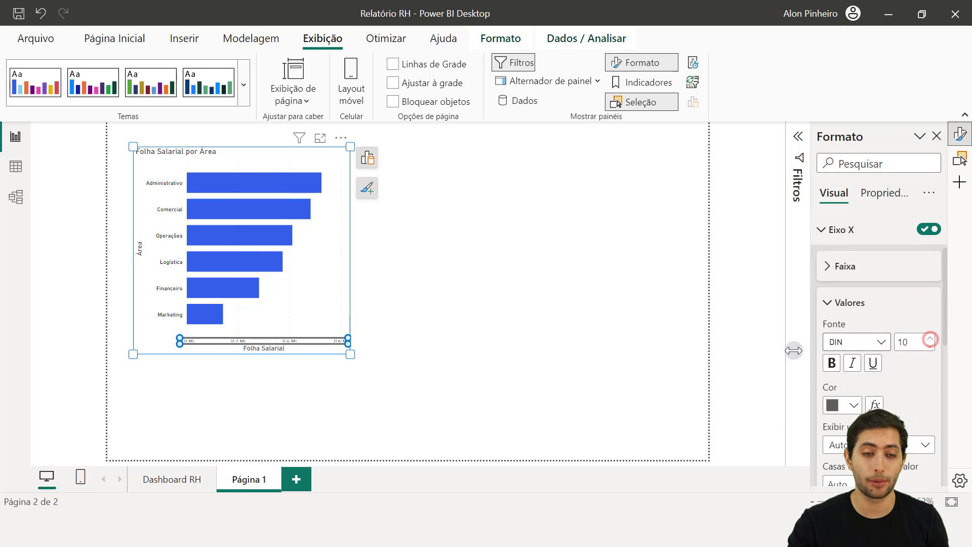
{"action": "left_click", "coordinate": [542, 339]}
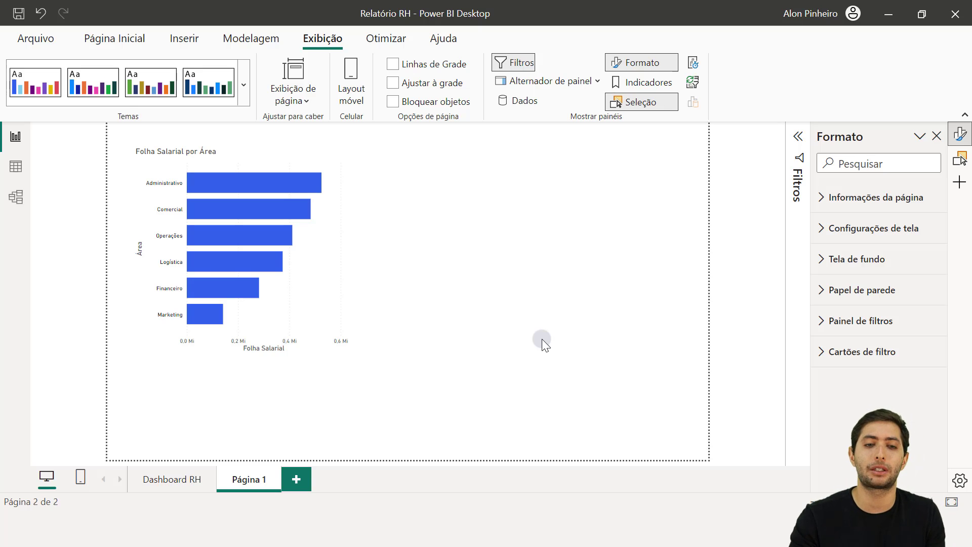
Step: Reselect the bar chart and look through its format categories, including the values and title settings of Eixo X
{"action": "left_click", "coordinate": [332, 317]}
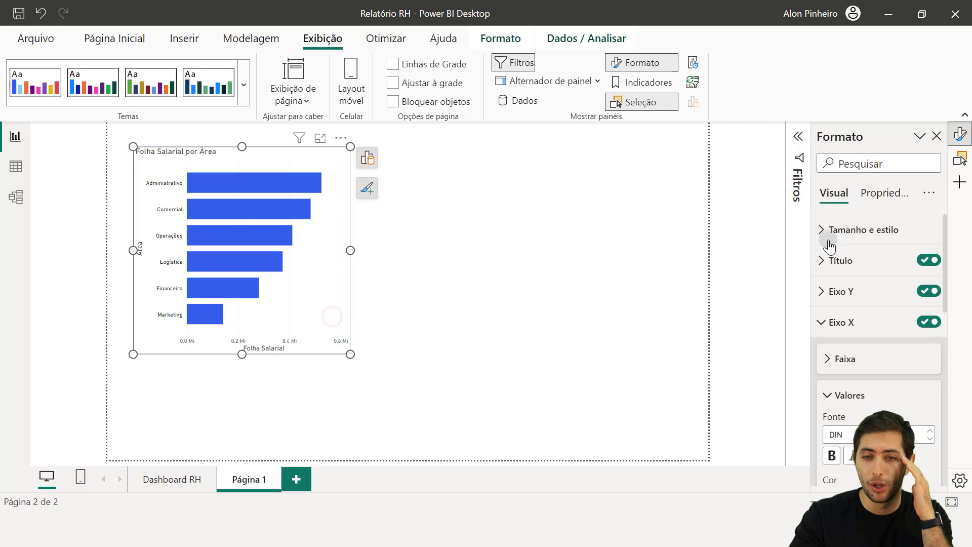
{"action": "left_click", "coordinate": [839, 325]}
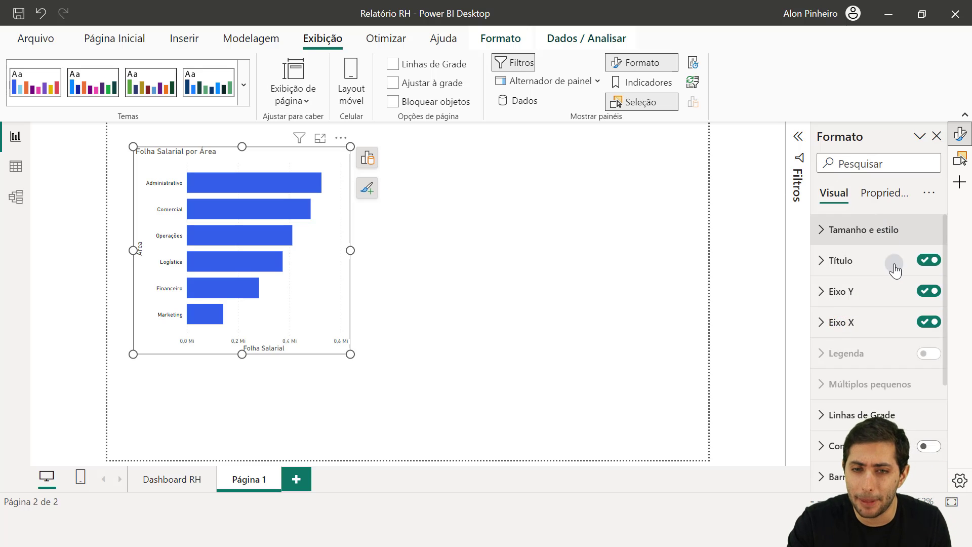
{"action": "scroll", "coordinate": [890, 286], "scroll_direction": "down", "scroll_amount": 3}
{"action": "scroll", "coordinate": [890, 286], "scroll_direction": "up", "scroll_amount": 3}
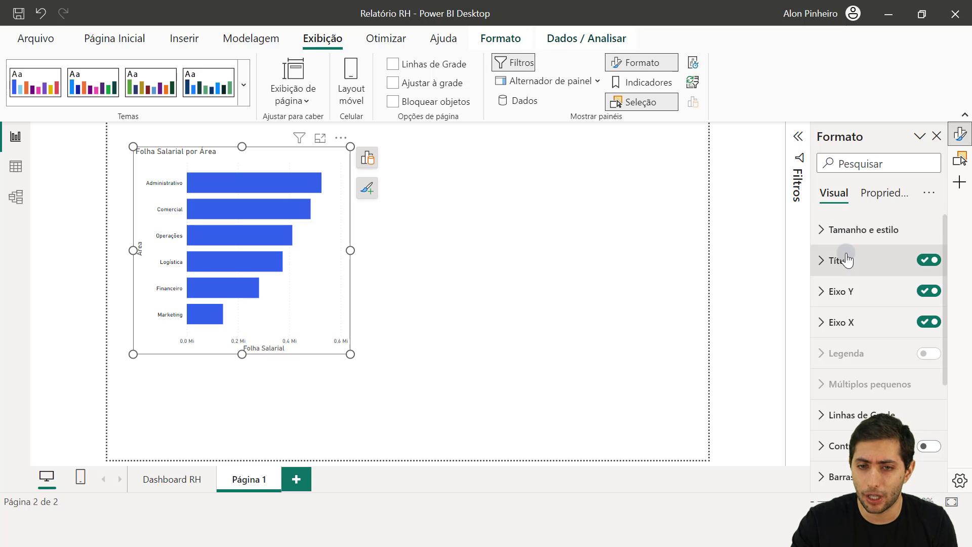
{"action": "left_click", "coordinate": [841, 319]}
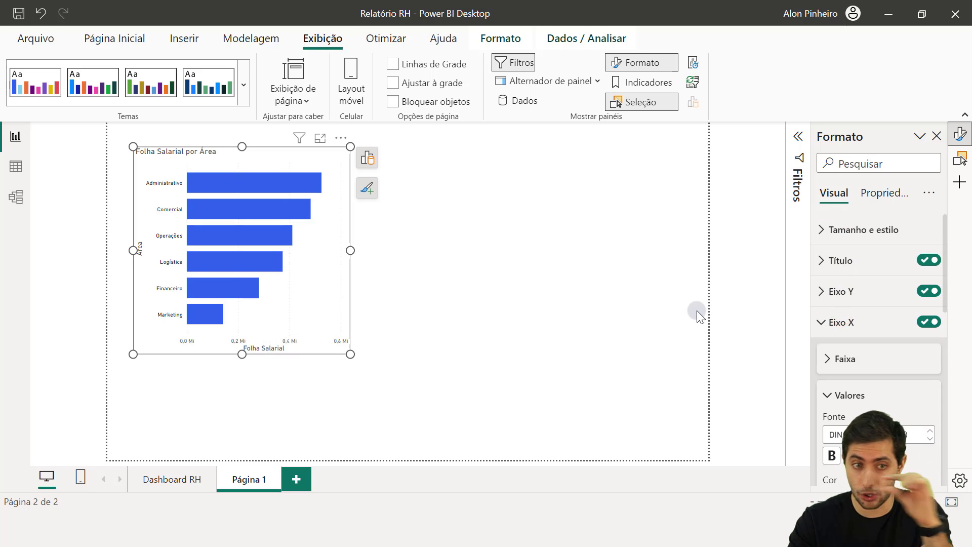
{"action": "scroll", "coordinate": [897, 327], "scroll_direction": "down", "scroll_amount": 4}
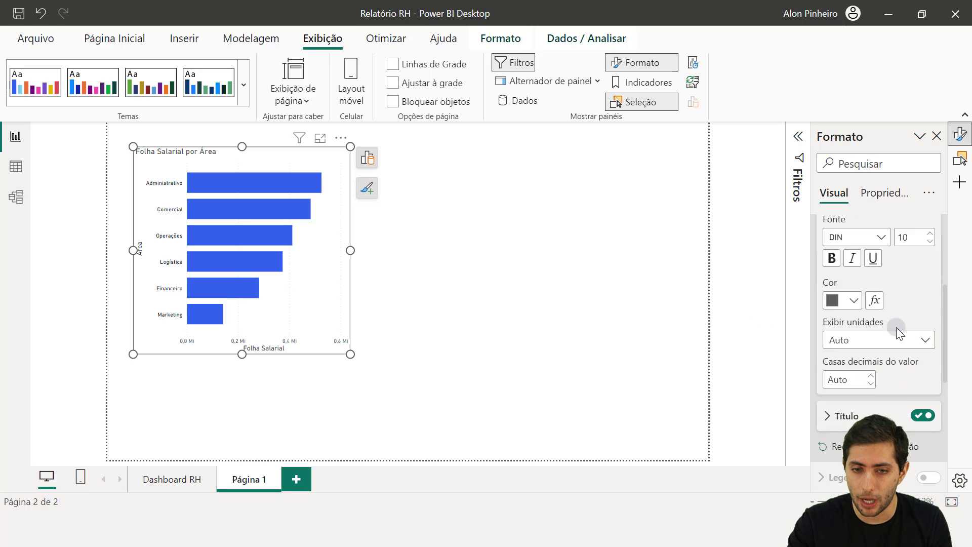
{"action": "scroll", "coordinate": [896, 328], "scroll_direction": "down", "scroll_amount": 2}
{"action": "left_click", "coordinate": [881, 328]}
{"action": "scroll", "coordinate": [883, 328], "scroll_direction": "down", "scroll_amount": 2}
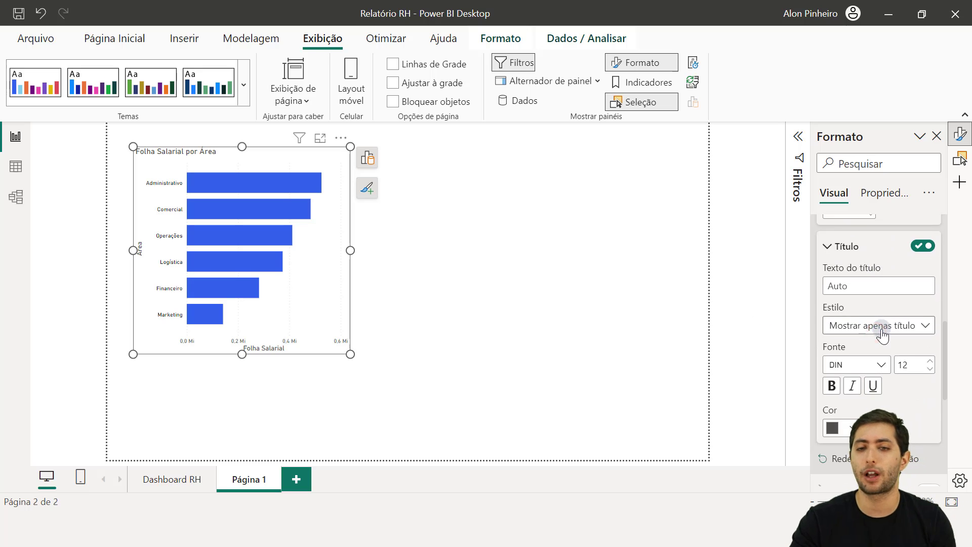
{"action": "scroll", "coordinate": [881, 329], "scroll_direction": "up", "scroll_amount": 8}
{"action": "left_click", "coordinate": [856, 324]}
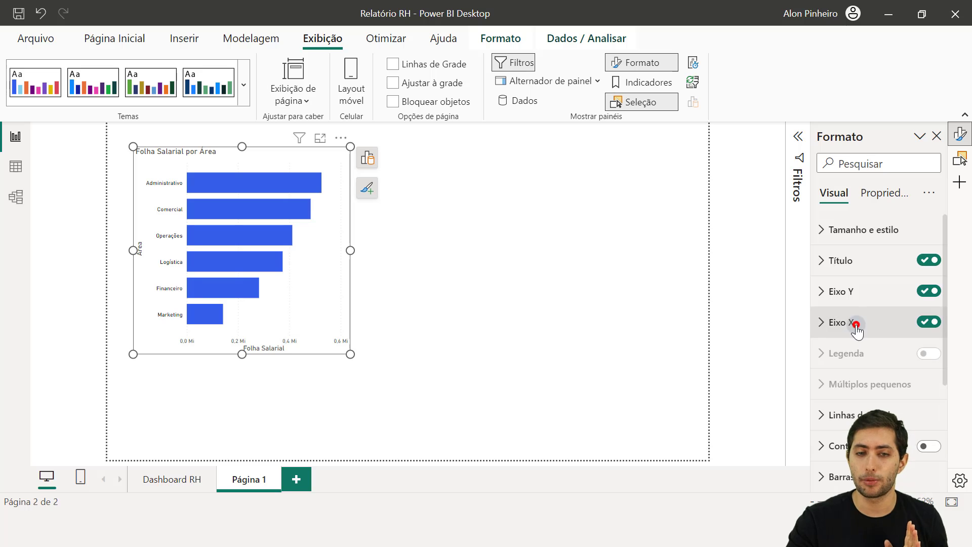
Step: Select the X-axis title on the bar chart to show its settings, and review the chart's on-object build options
{"action": "left_click", "coordinate": [262, 348]}
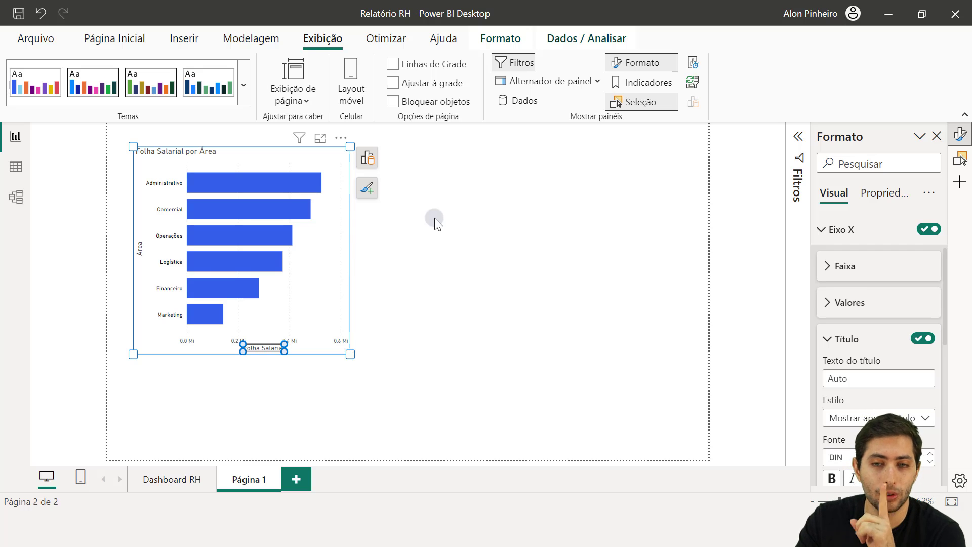
{"action": "left_click", "coordinate": [367, 159]}
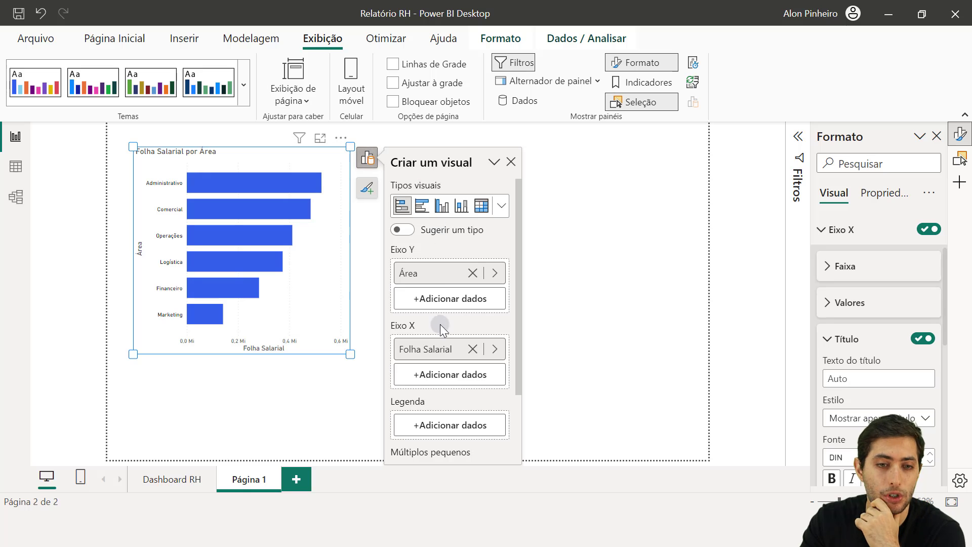
{"action": "scroll", "coordinate": [439, 350], "scroll_direction": "down", "scroll_amount": 2}
{"action": "scroll", "coordinate": [438, 303], "scroll_direction": "up", "scroll_amount": 2}
{"action": "left_click", "coordinate": [415, 273]}
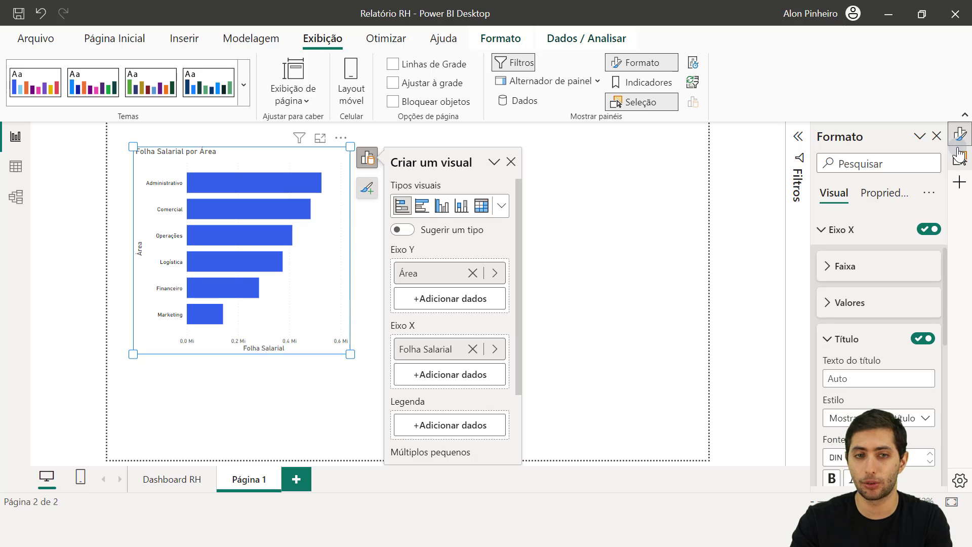
Step: Show the Dados pane and expand the BaseFuncionarios table to look through its fields
{"action": "left_click", "coordinate": [523, 101]}
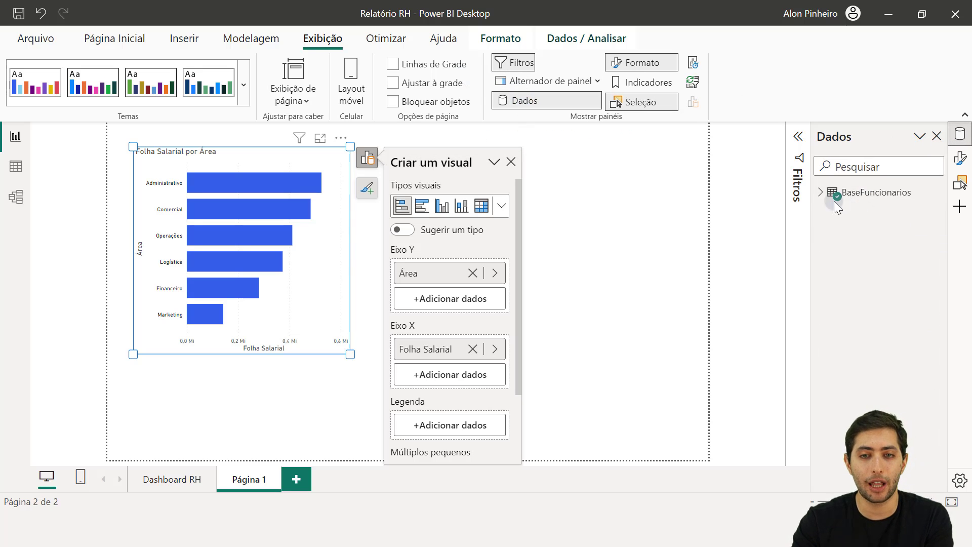
{"action": "left_click", "coordinate": [821, 193]}
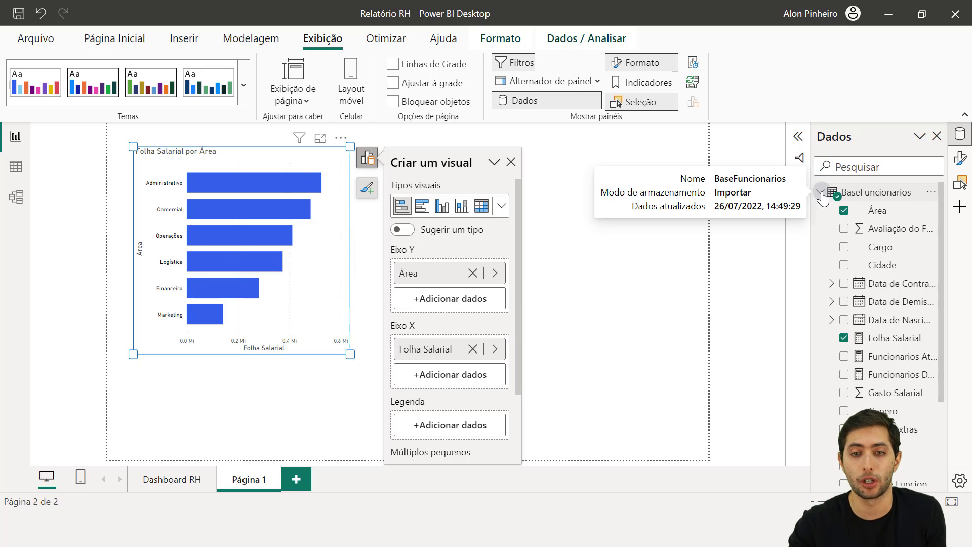
{"action": "scroll", "coordinate": [905, 241], "scroll_direction": "down", "scroll_amount": 3}
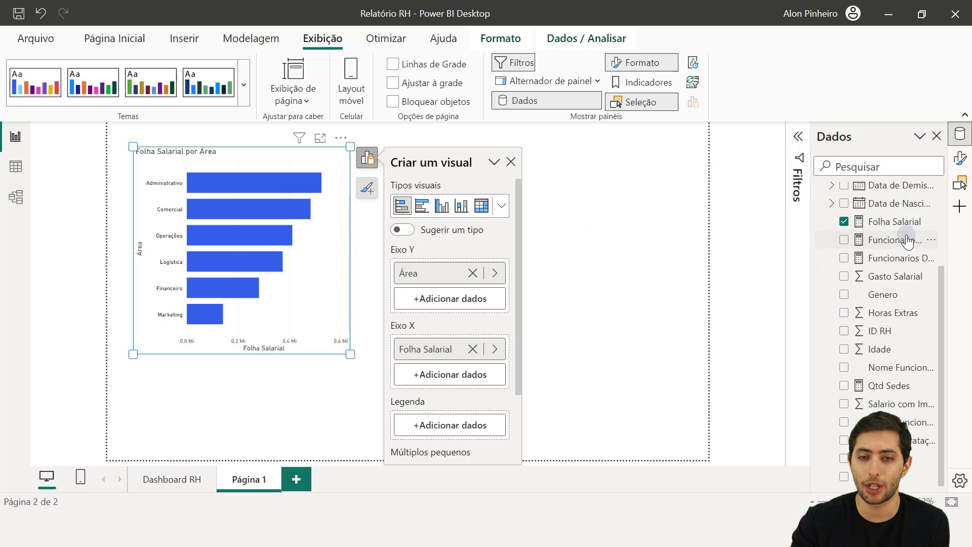
{"action": "scroll", "coordinate": [907, 241], "scroll_direction": "up", "scroll_amount": 3}
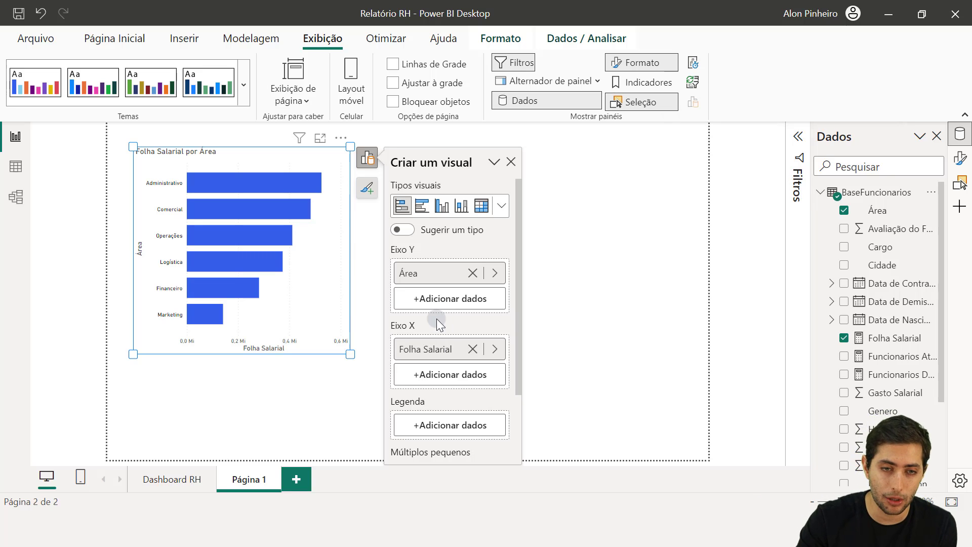
Step: Look through the fields offered for Eixo Y and Eixo X in the bar chart's on-object build options without adding any
{"action": "left_click", "coordinate": [413, 298]}
{"action": "scroll", "coordinate": [569, 172], "scroll_direction": "down", "scroll_amount": 3}
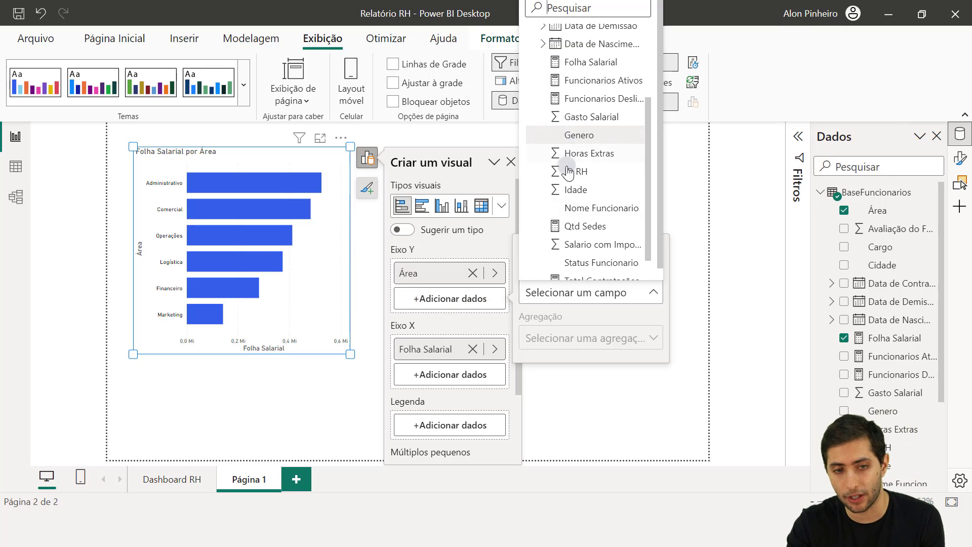
{"action": "left_click", "coordinate": [421, 374]}
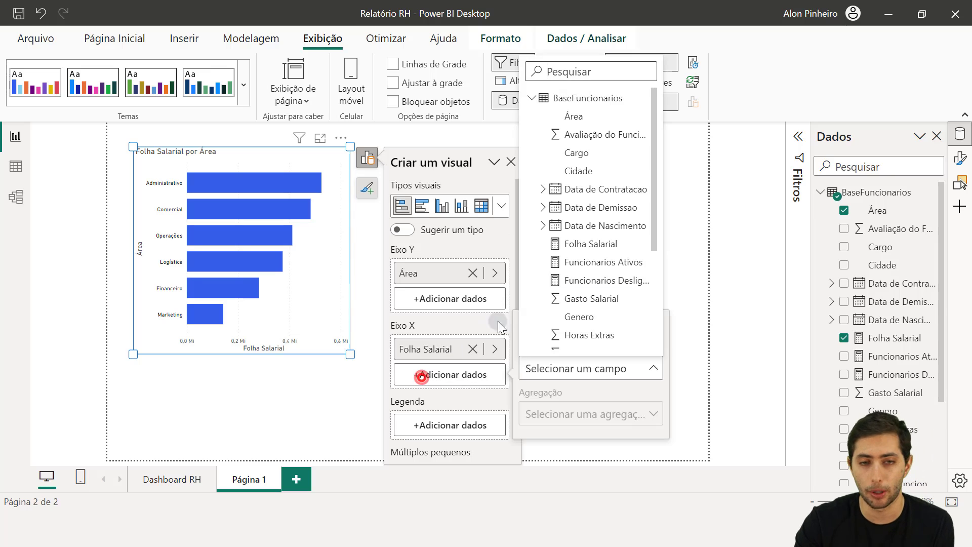
{"action": "left_click", "coordinate": [701, 326]}
{"action": "left_click", "coordinate": [626, 212]}
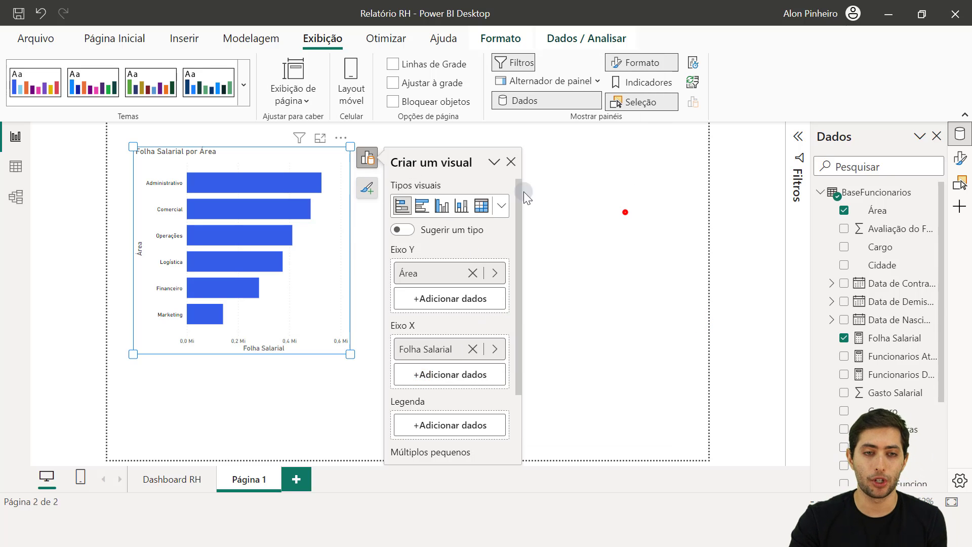
{"action": "left_click", "coordinate": [367, 158]}
{"action": "left_click", "coordinate": [367, 158]}
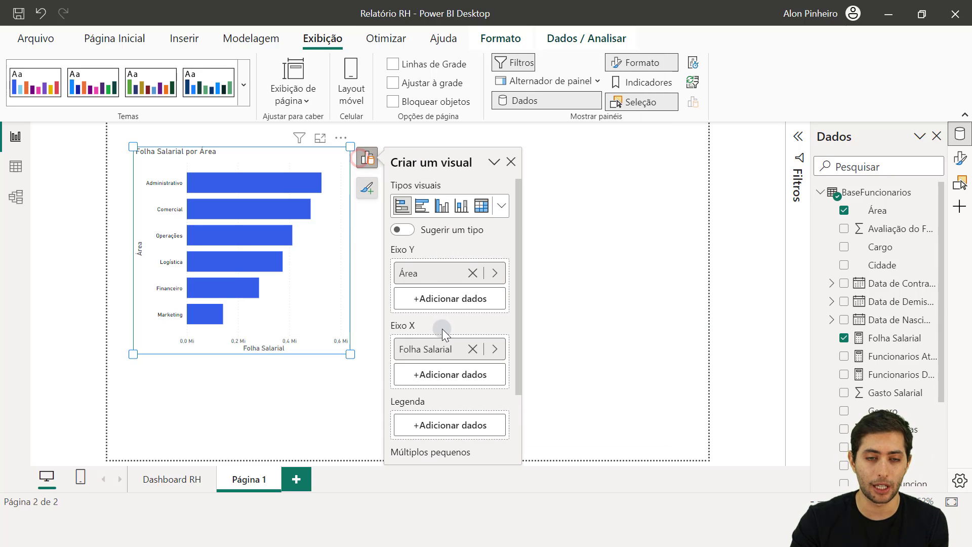
{"action": "left_click", "coordinate": [428, 299]}
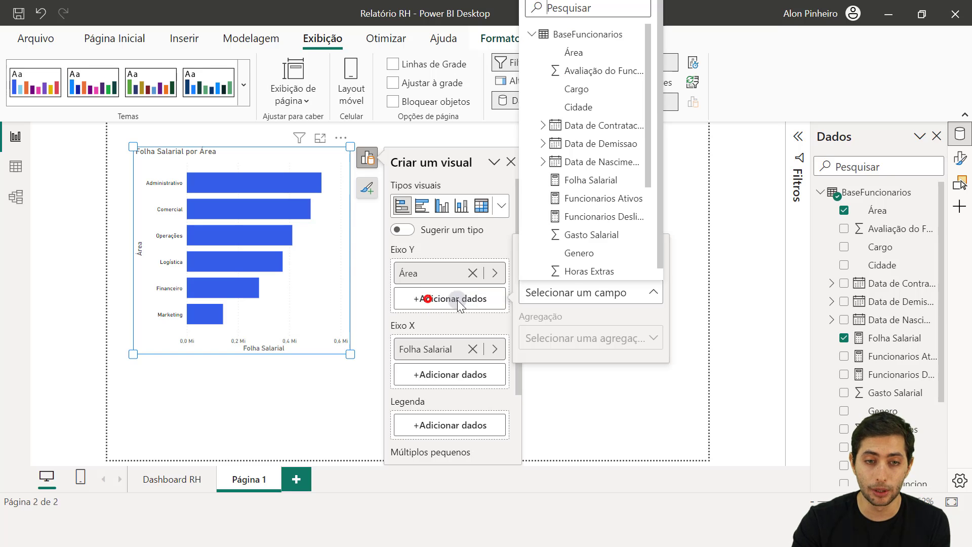
{"action": "left_click", "coordinate": [449, 300]}
{"action": "left_click", "coordinate": [557, 180]}
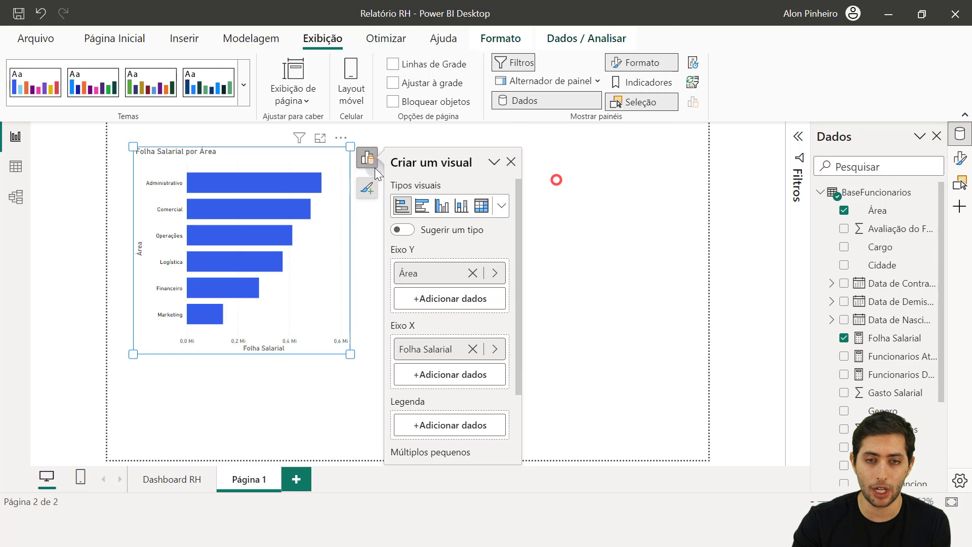
Step: Clear the bar chart from the page by removing Área from its Eixo Y and Folha Salarial from its Eixo X
{"action": "left_click", "coordinate": [473, 273]}
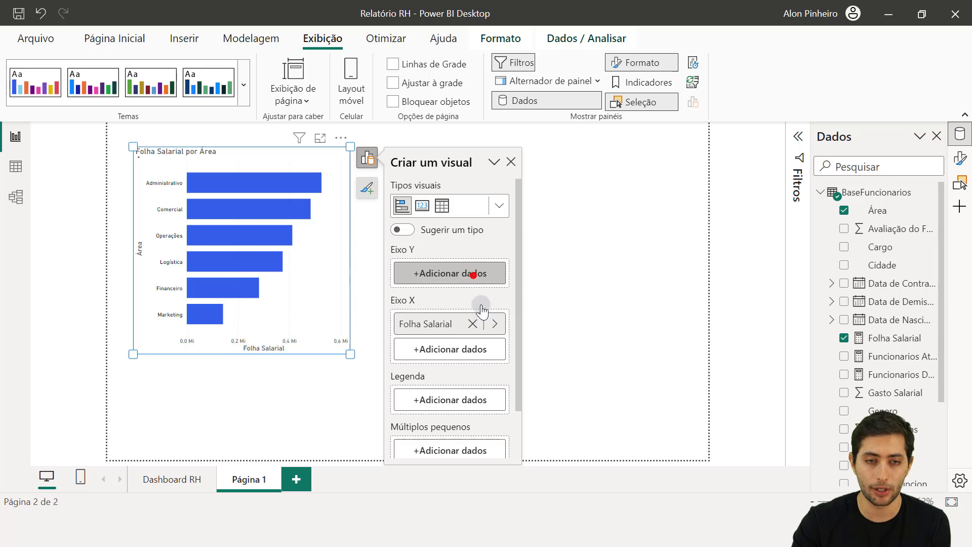
{"action": "left_click", "coordinate": [472, 324]}
{"action": "left_click", "coordinate": [316, 312]}
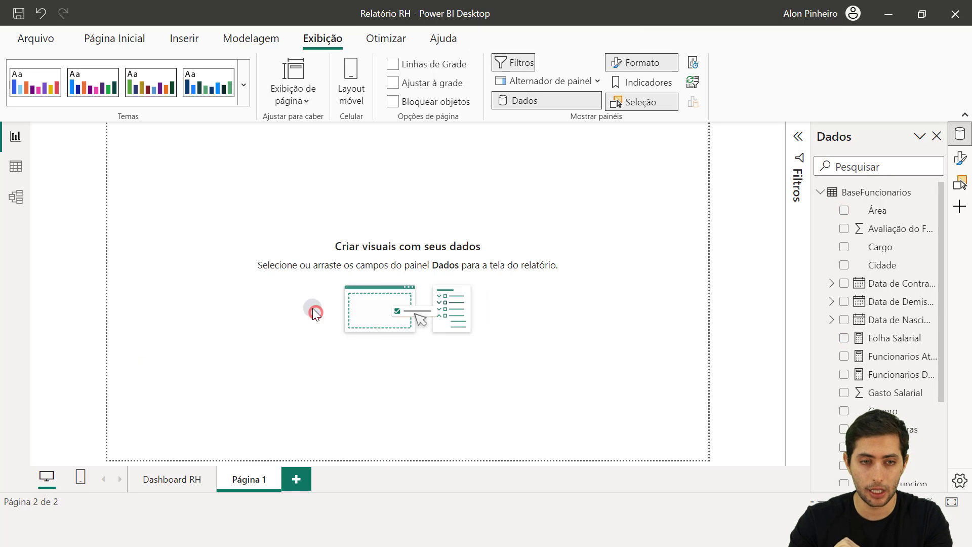
Step: Insert a new stacked bar chart on Página 1 and enlarge it to fill roughly the left half of the page
{"action": "left_click", "coordinate": [107, 32]}
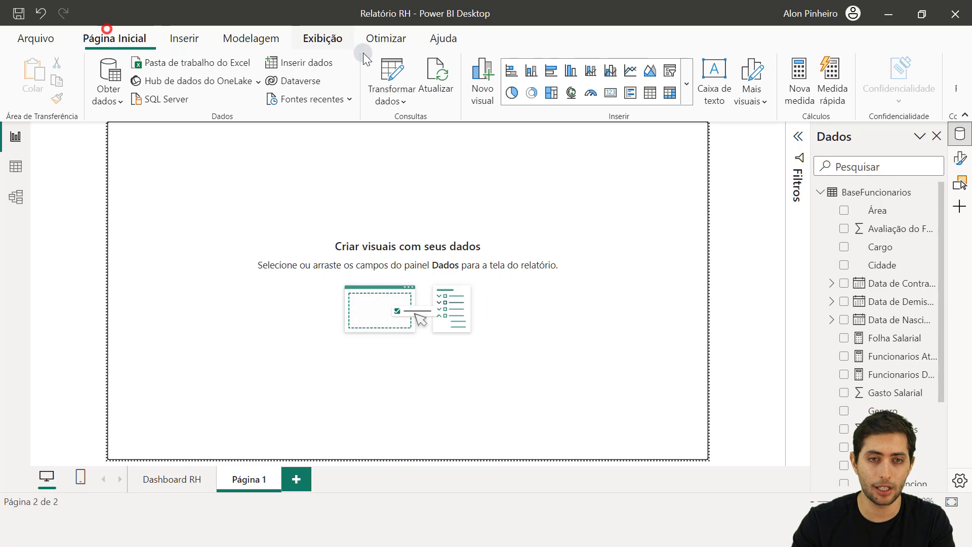
{"action": "left_click", "coordinate": [511, 72]}
{"action": "left_click_drag", "start_coordinate": [201, 222], "coordinate": [244, 253]}
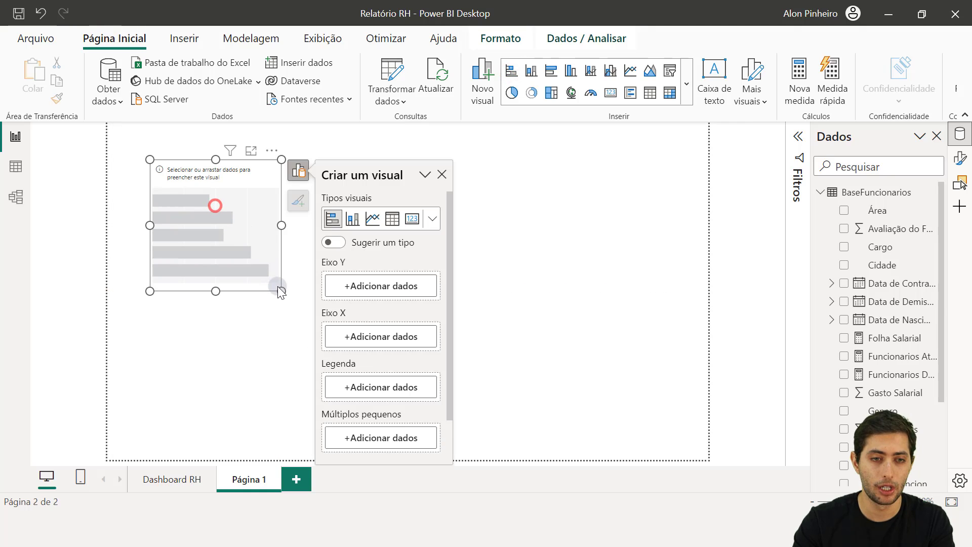
{"action": "left_click_drag", "start_coordinate": [280, 289], "coordinate": [417, 351]}
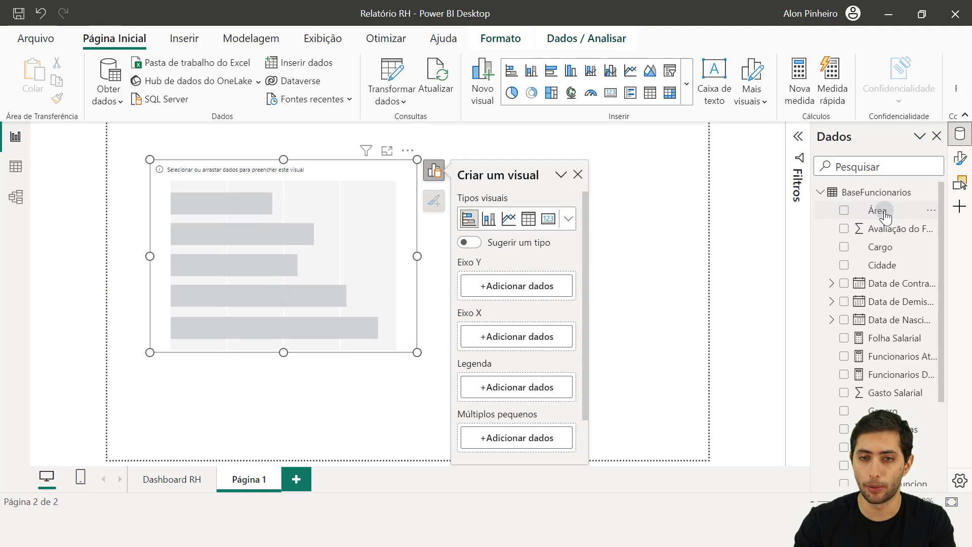
Step: Assign Área to Eixo Y and Folha Salarial to Eixo X of the new bar chart, and move the chart slightly down
{"action": "left_click_drag", "start_coordinate": [890, 215], "coordinate": [534, 285]}
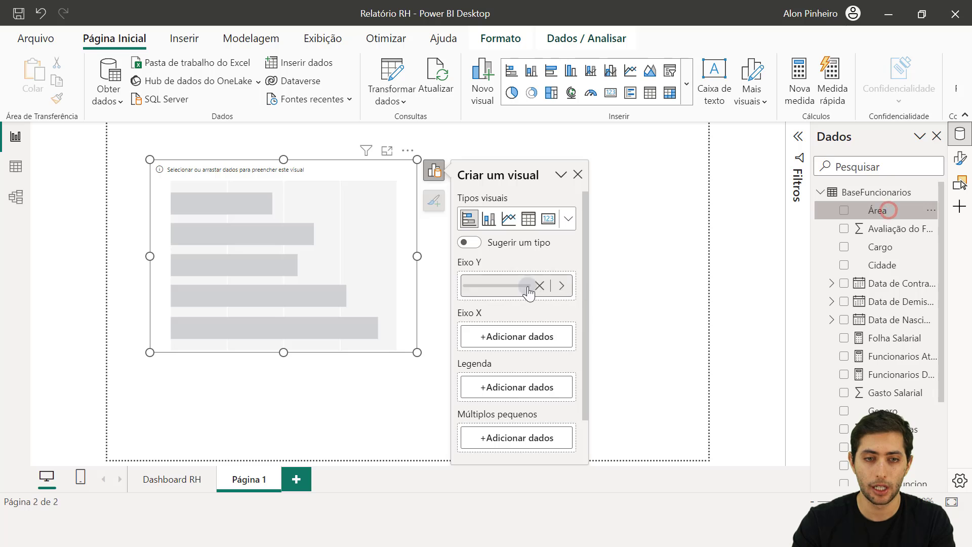
{"action": "left_click_drag", "start_coordinate": [909, 338], "coordinate": [536, 360]}
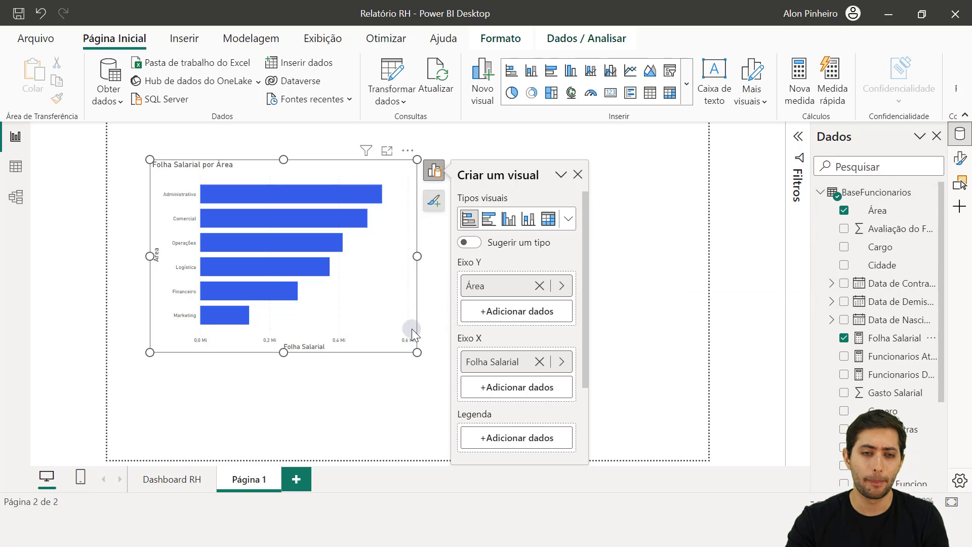
{"action": "left_click_drag", "start_coordinate": [412, 330], "coordinate": [414, 369]}
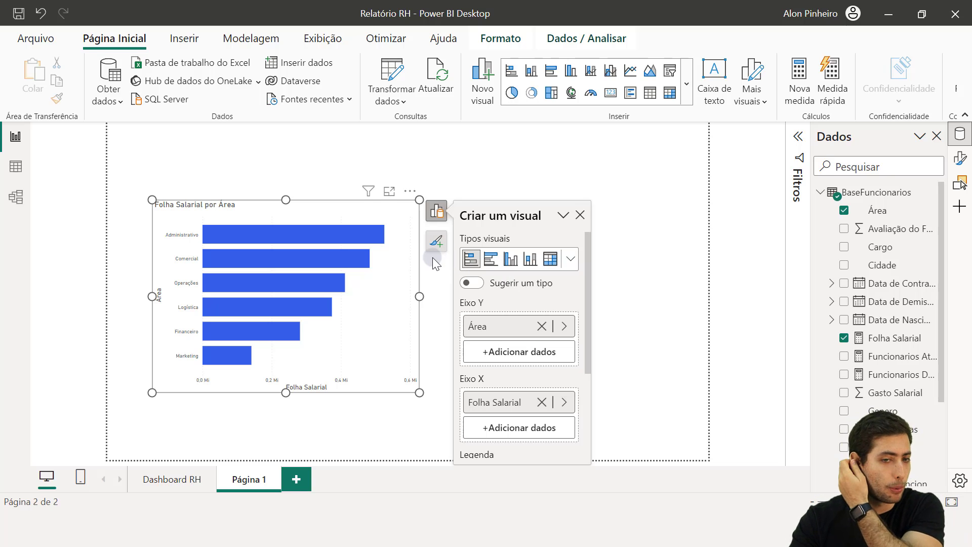
Step: View the options of the on-object Criar um visual window, and look through the Formato, Seleção and Dados panes and the pane display settings
{"action": "left_click", "coordinate": [562, 214]}
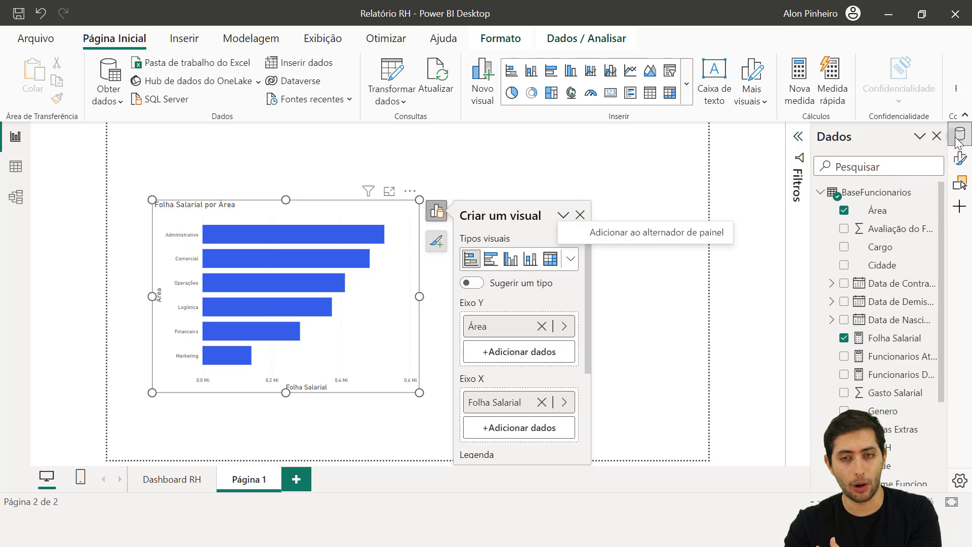
{"action": "left_click", "coordinate": [959, 158]}
{"action": "left_click", "coordinate": [959, 135]}
{"action": "left_click", "coordinate": [961, 180]}
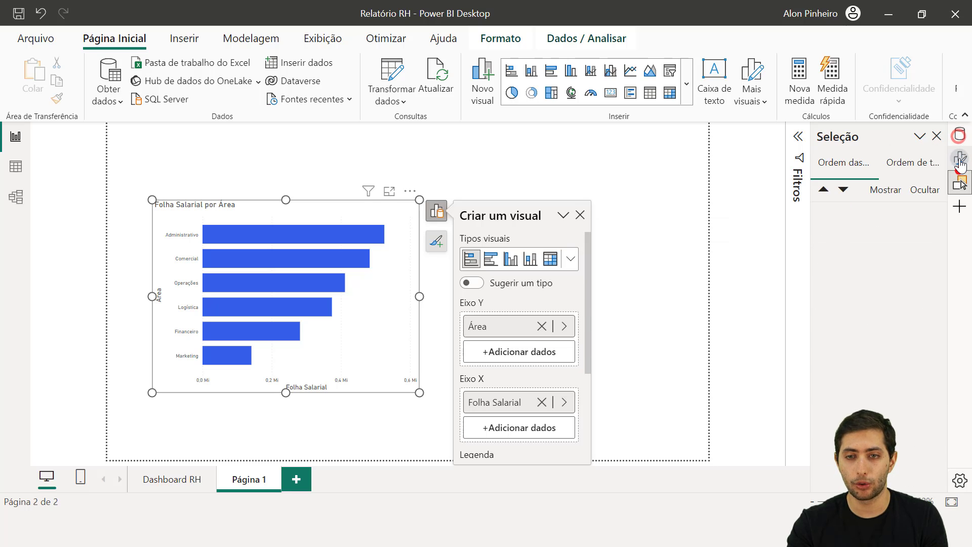
{"action": "left_click", "coordinate": [960, 160]}
{"action": "left_click", "coordinate": [959, 135]}
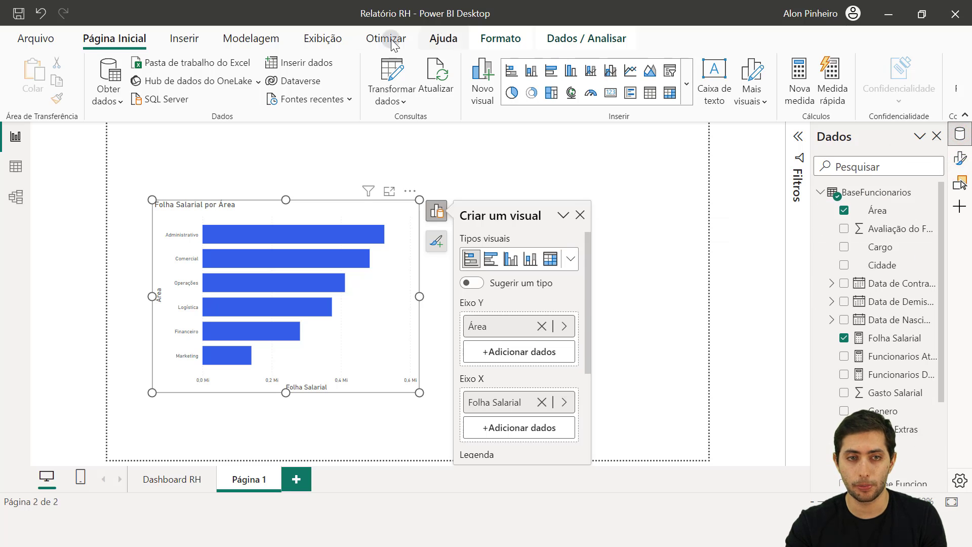
{"action": "left_click", "coordinate": [345, 38]}
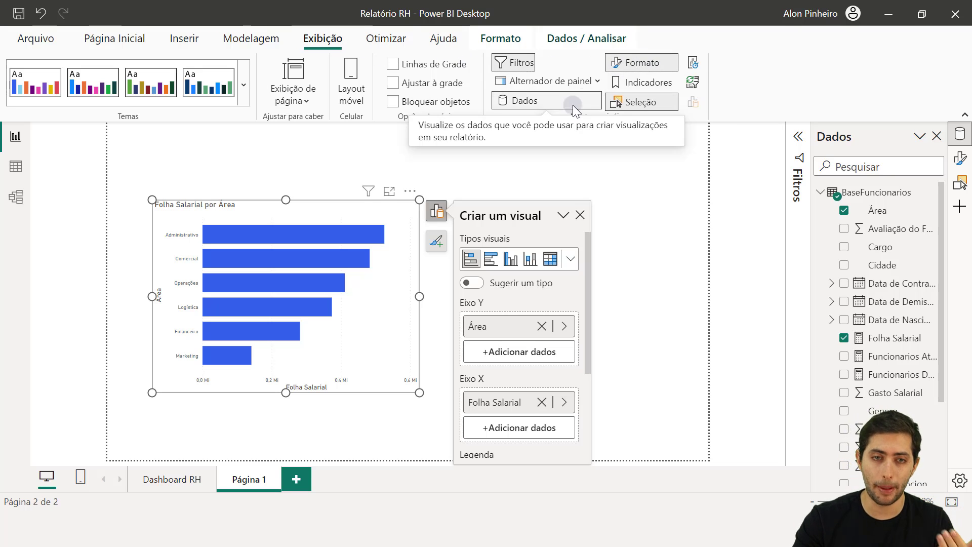
Step: Switch between the Formato and Dados panes, and add the Criar um visual window to the pane switcher
{"action": "left_click", "coordinate": [953, 156]}
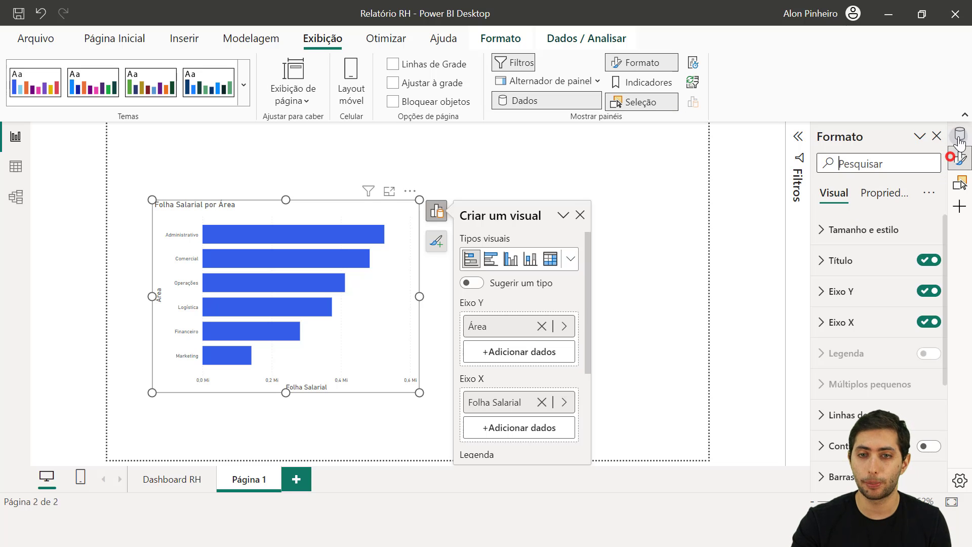
{"action": "left_click", "coordinate": [960, 133]}
{"action": "left_click", "coordinate": [960, 149]}
{"action": "left_click", "coordinate": [562, 215]}
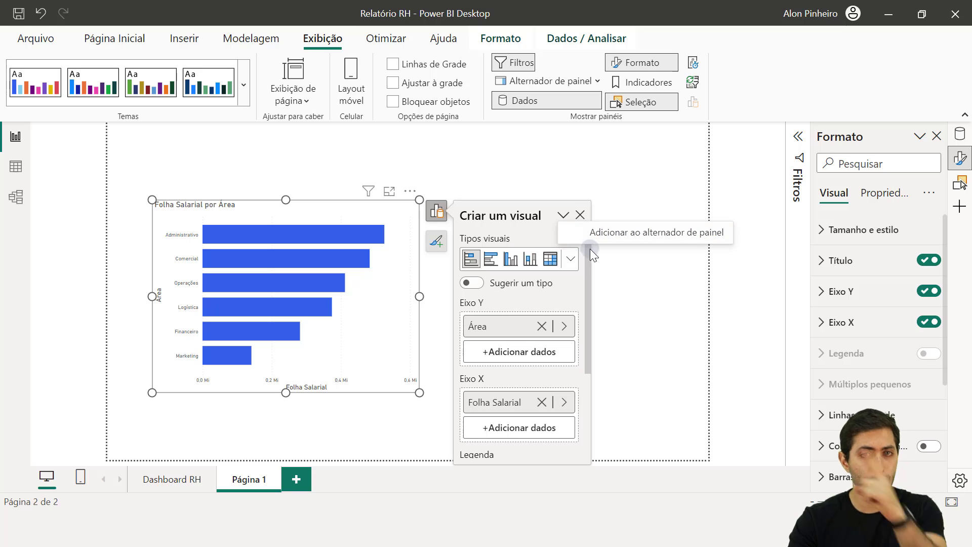
{"action": "left_click", "coordinate": [657, 232]}
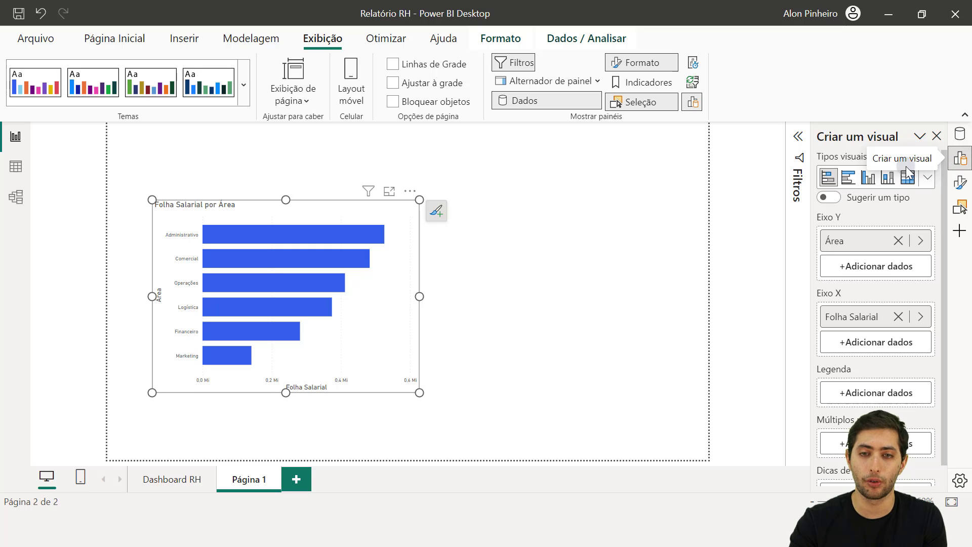
Step: Try the bar chart as a matrix, undo the change, and browse the full list of visual types
{"action": "left_click", "coordinate": [926, 180]}
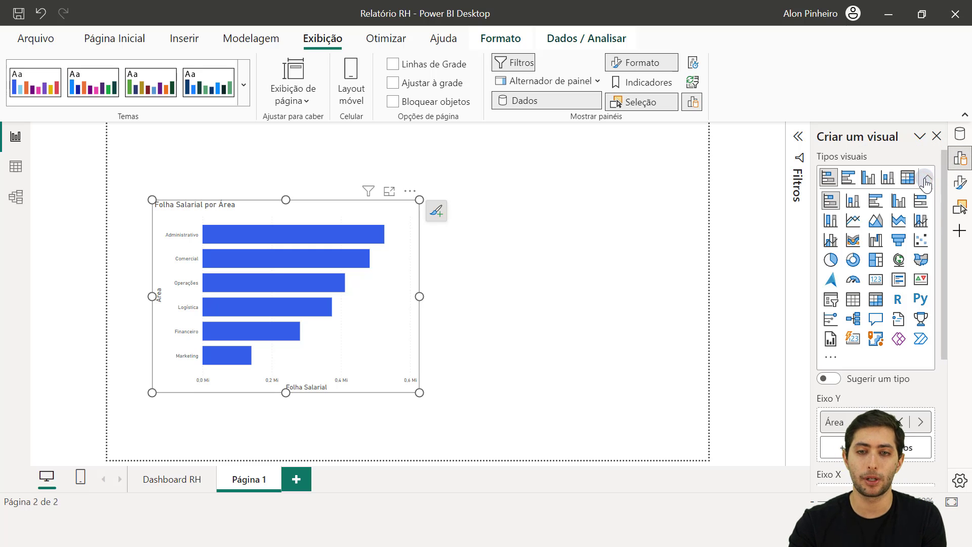
{"action": "left_click", "coordinate": [909, 180]}
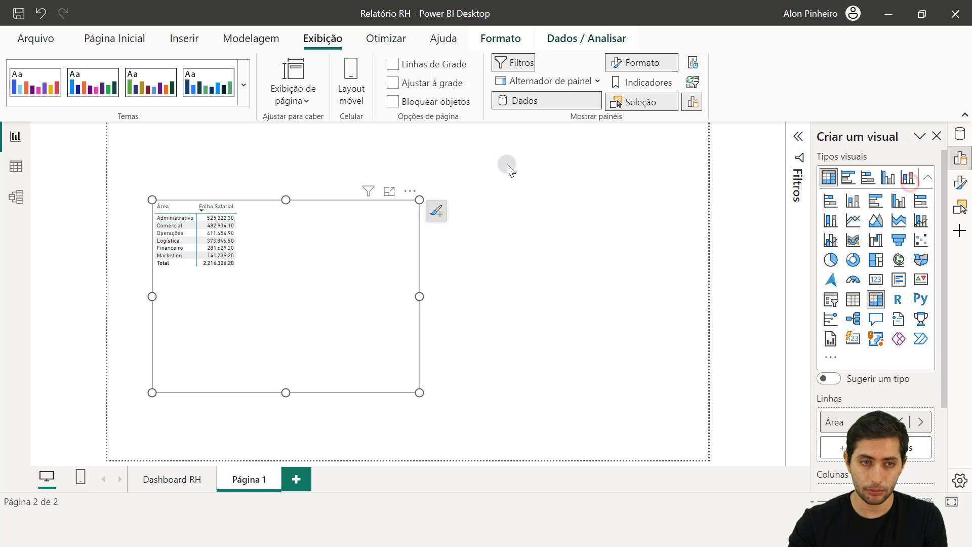
{"action": "left_click", "coordinate": [41, 13]}
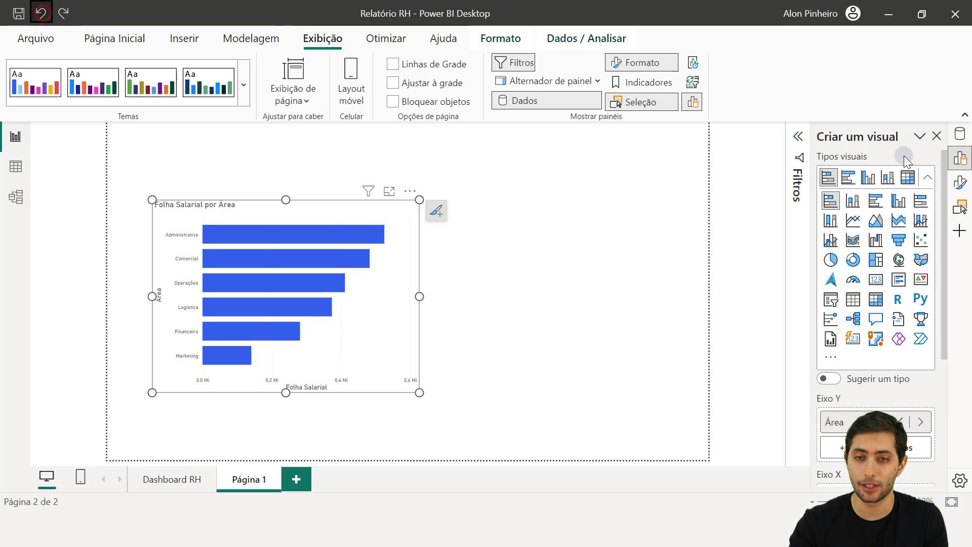
{"action": "left_click", "coordinate": [927, 177]}
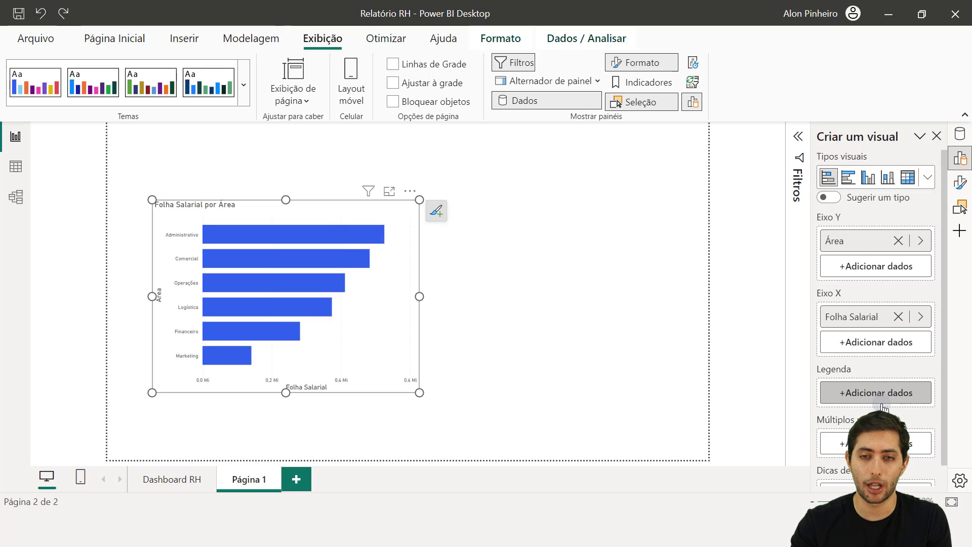
{"action": "left_click", "coordinate": [929, 177]}
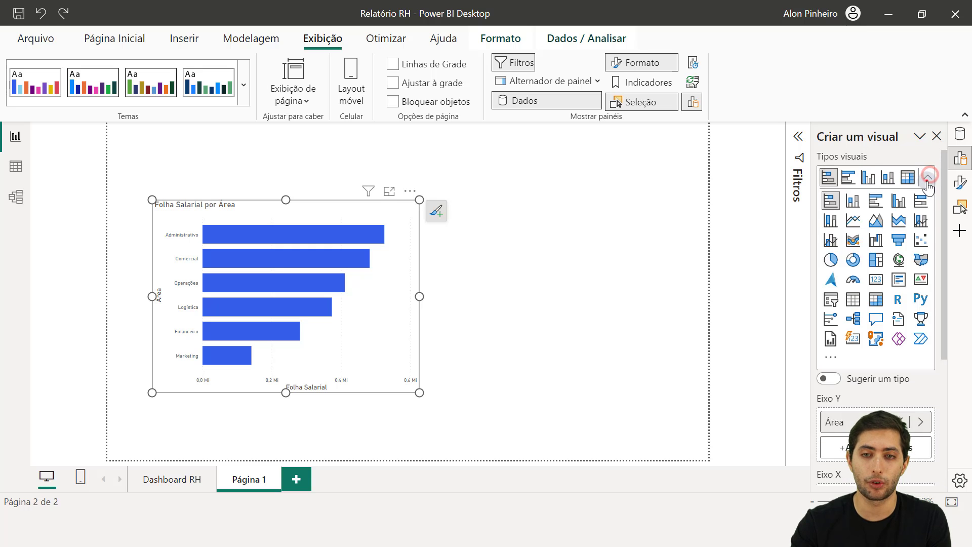
{"action": "left_click", "coordinate": [928, 178]}
Step: Deselect and reselect the bar chart, and compare its Dados, Criar um visual, Formato and Seleção panes using the pane switcher
{"action": "left_click", "coordinate": [560, 278]}
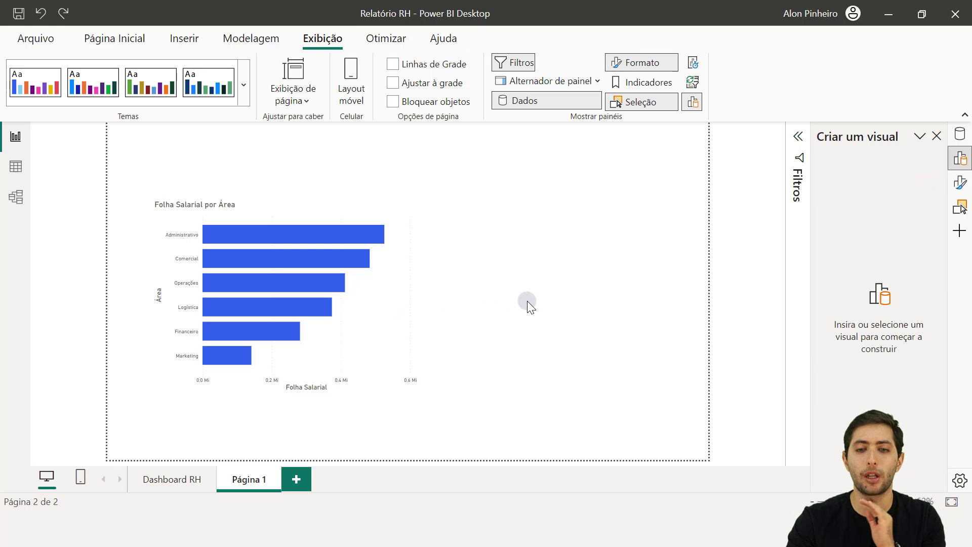
{"action": "left_click", "coordinate": [411, 338]}
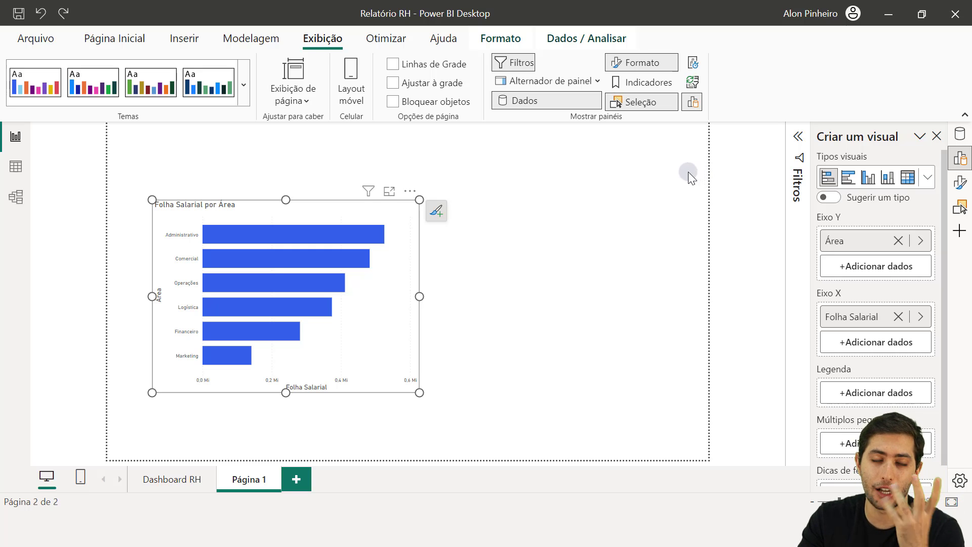
{"action": "left_click", "coordinate": [960, 183]}
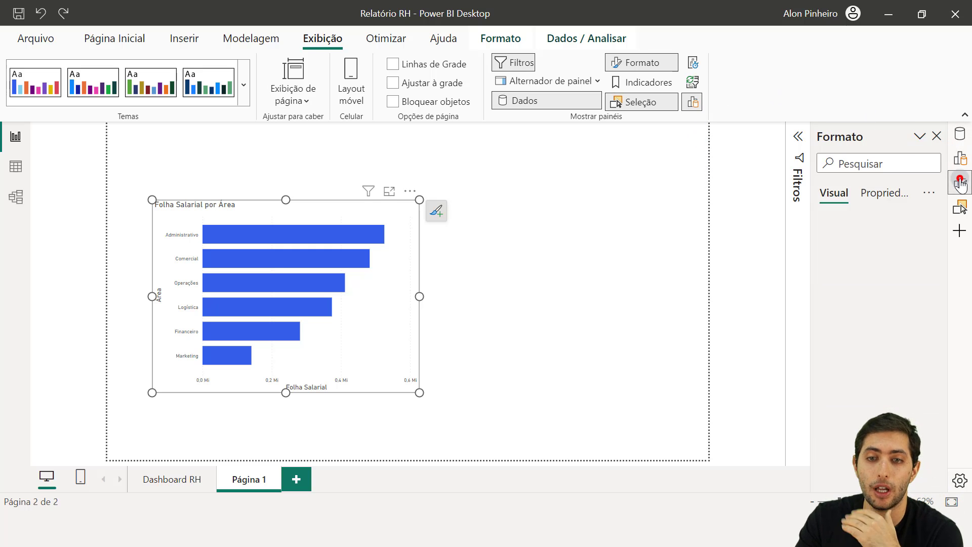
{"action": "left_click", "coordinate": [959, 134]}
{"action": "left_click", "coordinate": [960, 158]}
{"action": "left_click", "coordinate": [960, 182]}
{"action": "left_click", "coordinate": [960, 207]}
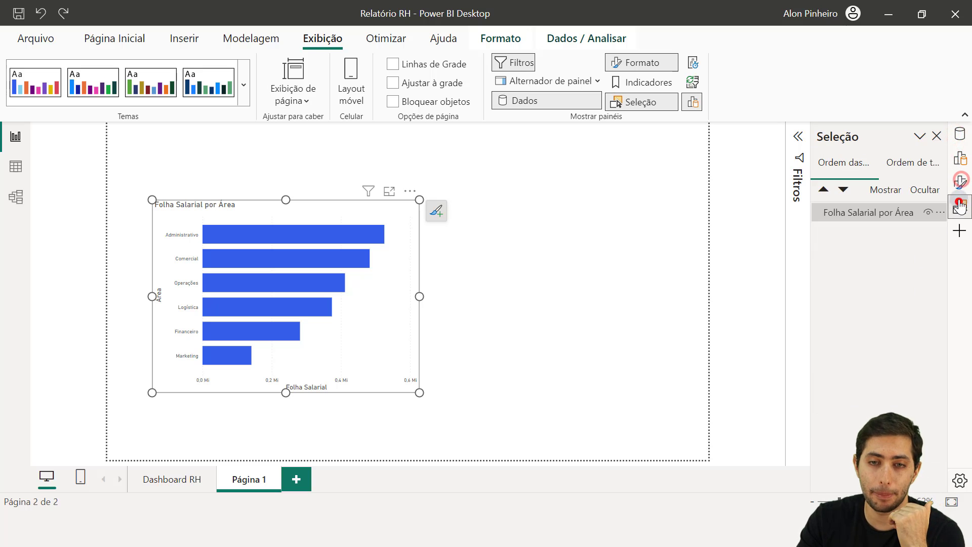
{"action": "left_click", "coordinate": [961, 182]}
{"action": "left_click", "coordinate": [961, 158]}
{"action": "left_click", "coordinate": [961, 136]}
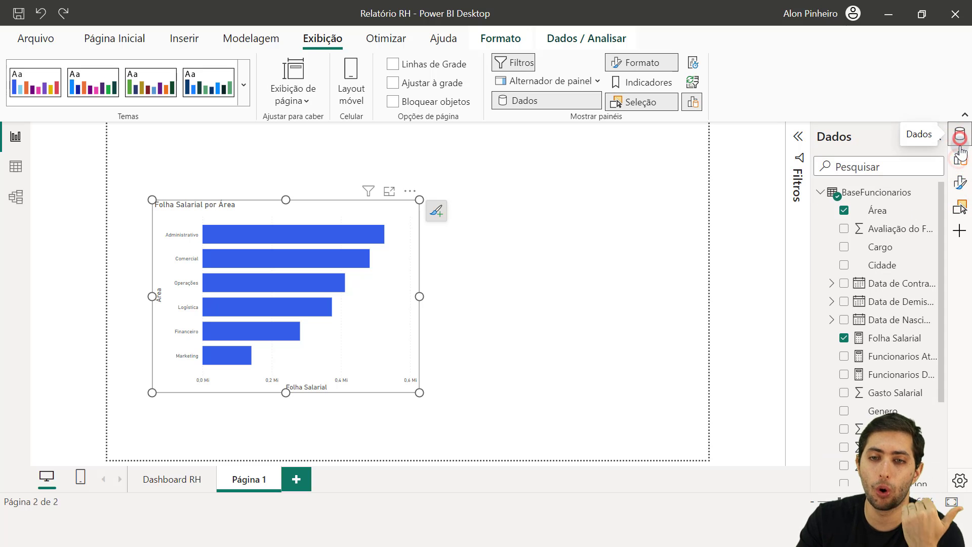
Step: View the Criar um visual, Formato and Seleção panes, and add the Indicadores pane to the pane switcher
{"action": "left_click", "coordinate": [961, 161]}
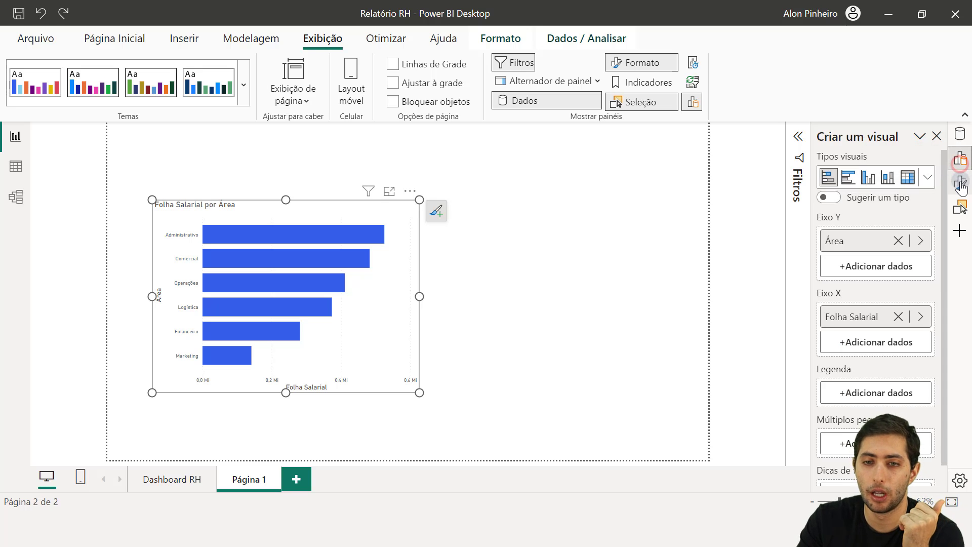
{"action": "left_click", "coordinate": [961, 185]}
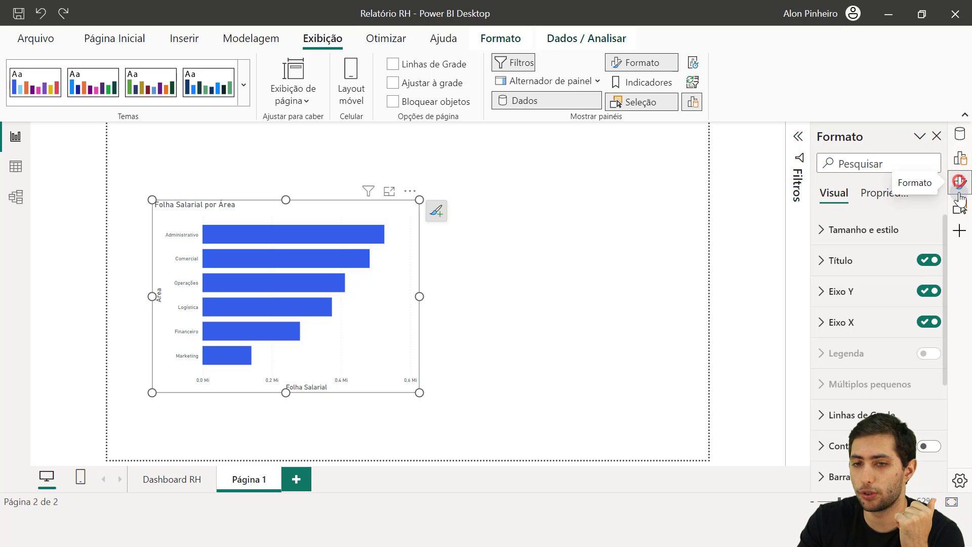
{"action": "left_click", "coordinate": [961, 202]}
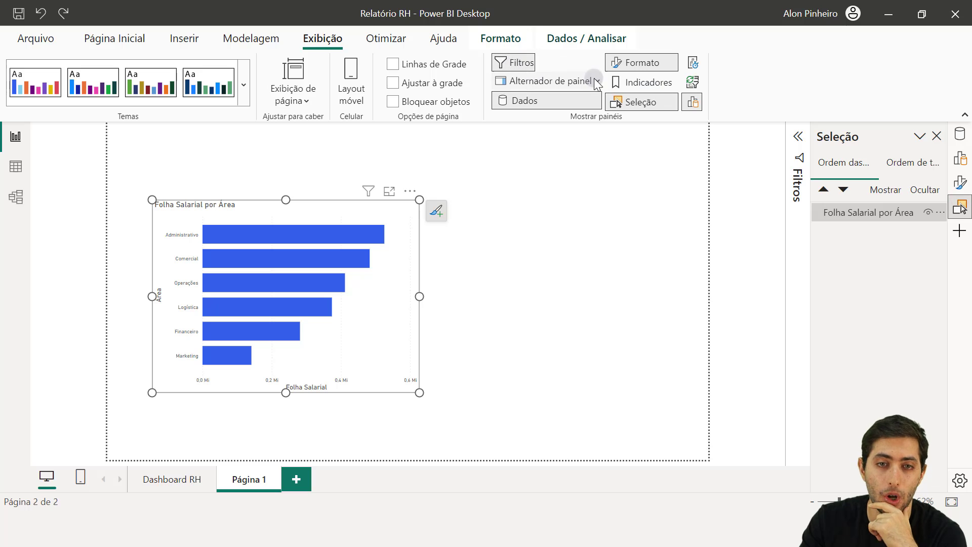
{"action": "left_click", "coordinate": [654, 83]}
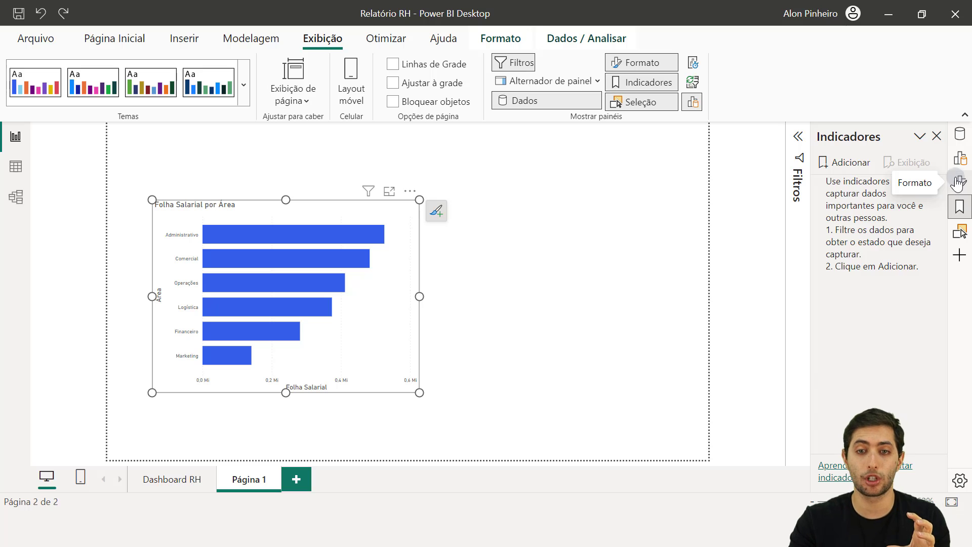
Step: Switch through the Dados, Criar um visual, Formato and Indicadores panes, and return to Dados
{"action": "left_click", "coordinate": [960, 134]}
{"action": "left_click", "coordinate": [961, 159]}
{"action": "left_click", "coordinate": [960, 182]}
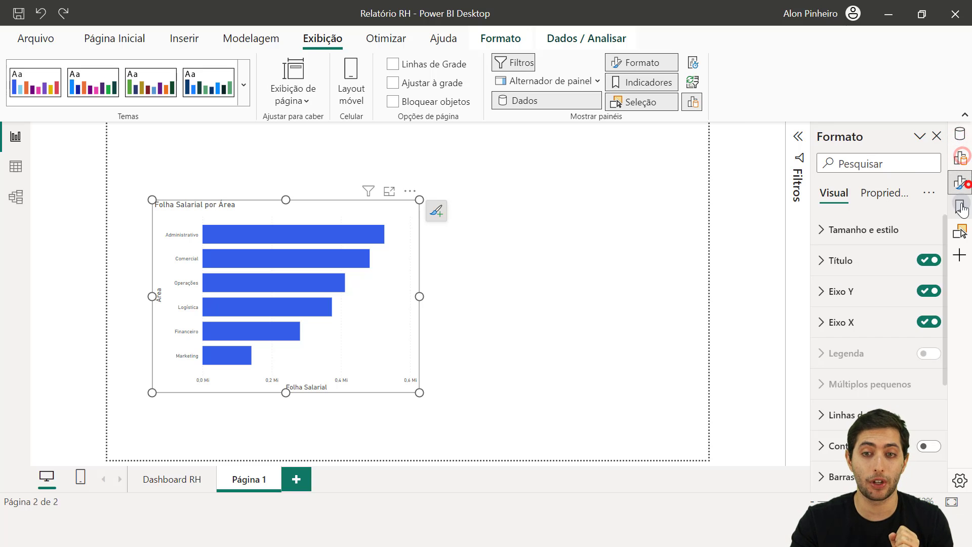
{"action": "left_click", "coordinate": [960, 206]}
{"action": "left_click", "coordinate": [961, 135]}
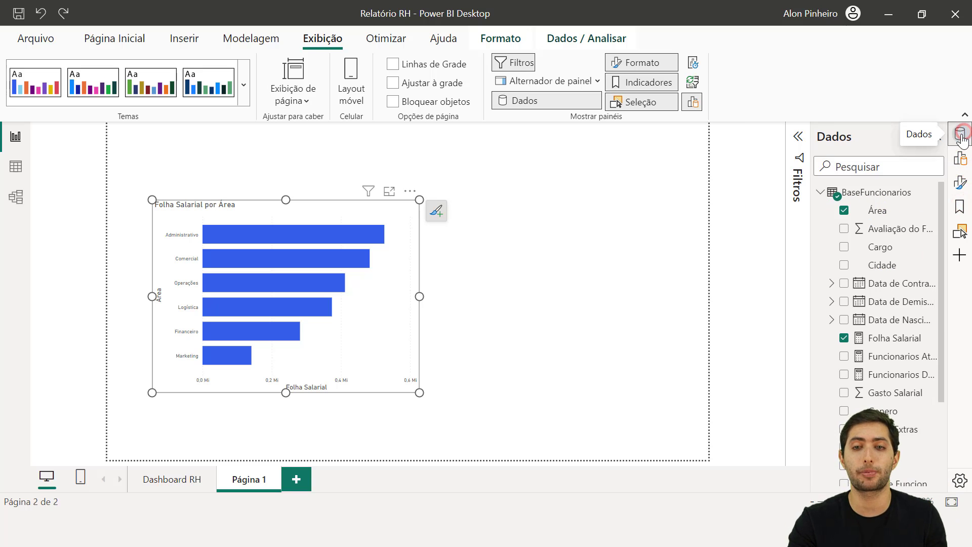
Step: Show the Criar um visual pane and view its pane switcher options before and after switching to it
{"action": "right_click", "coordinate": [961, 171]}
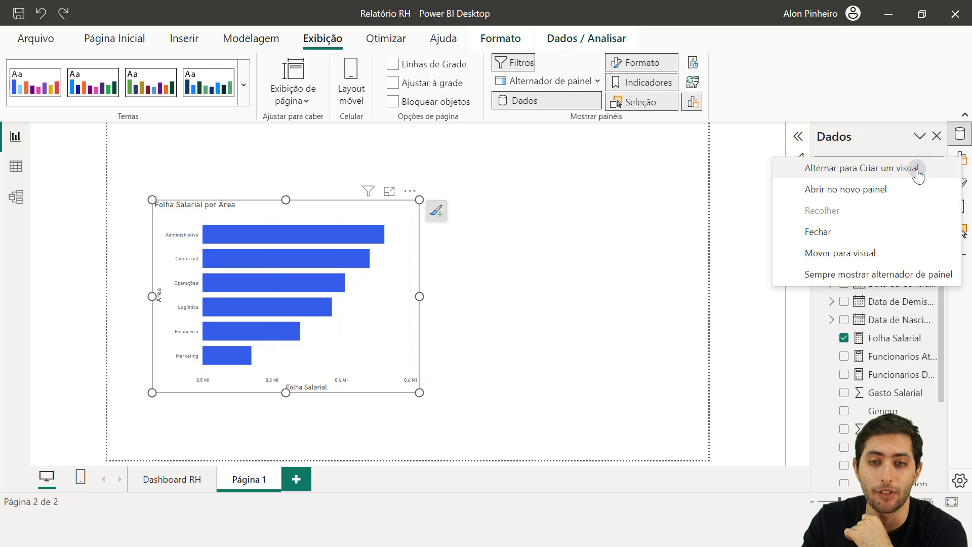
{"action": "left_click", "coordinate": [896, 104]}
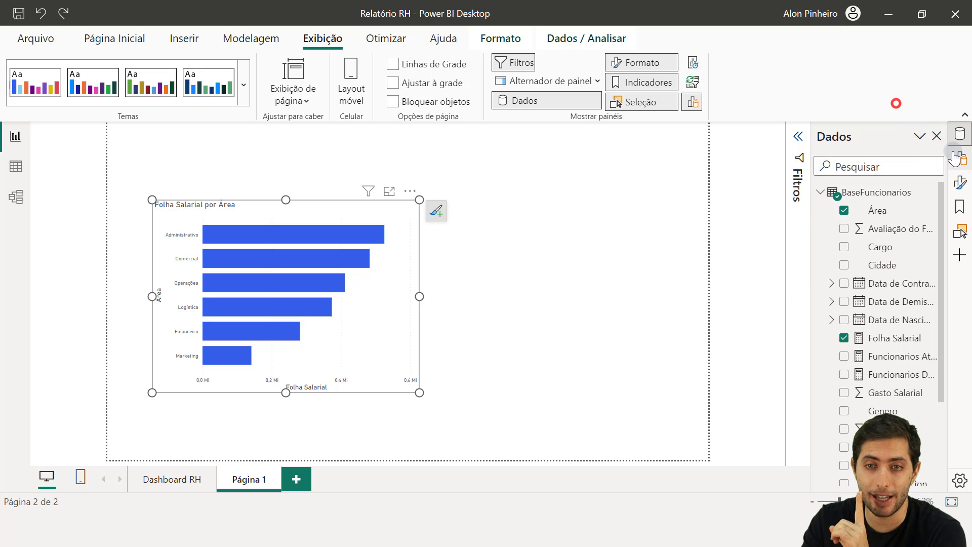
{"action": "left_click", "coordinate": [959, 161]}
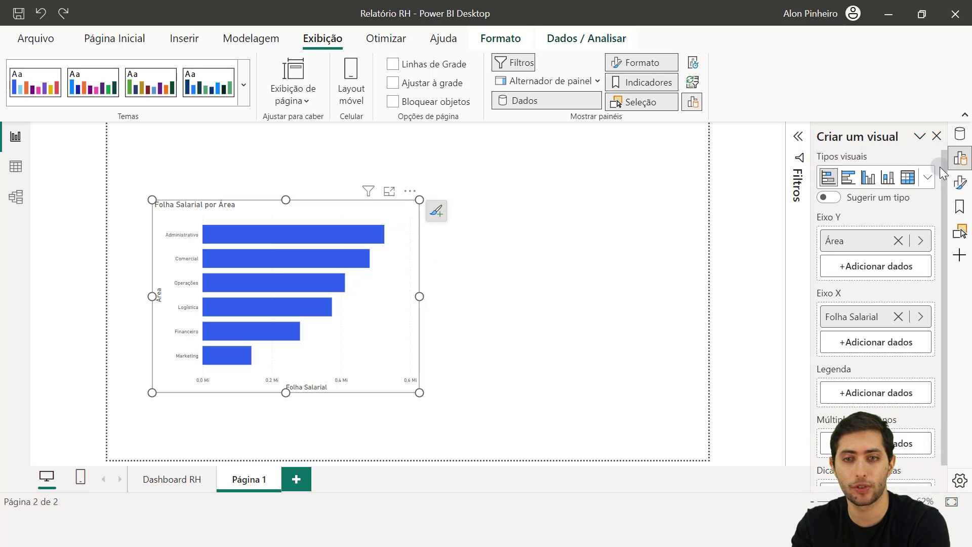
{"action": "right_click", "coordinate": [960, 161]}
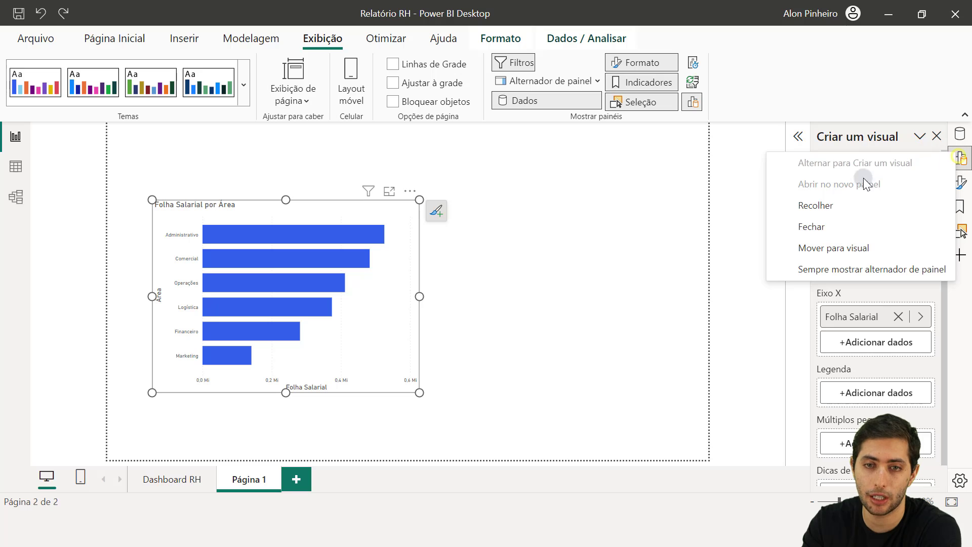
{"action": "left_click", "coordinate": [881, 113]}
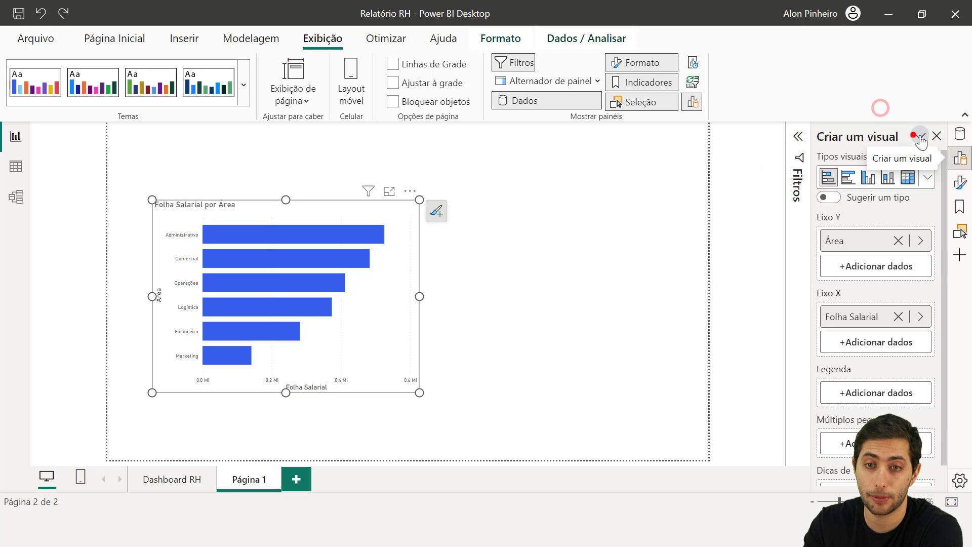
Step: Move the Criar um visual window onto the bar chart, open it there, and add it back to the pane switcher
{"action": "left_click", "coordinate": [919, 136]}
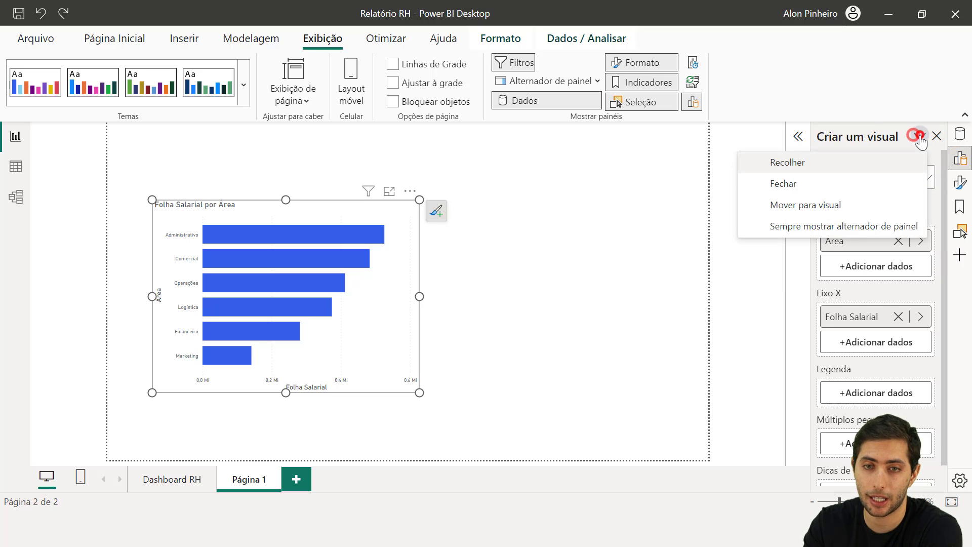
{"action": "left_click", "coordinate": [784, 201]}
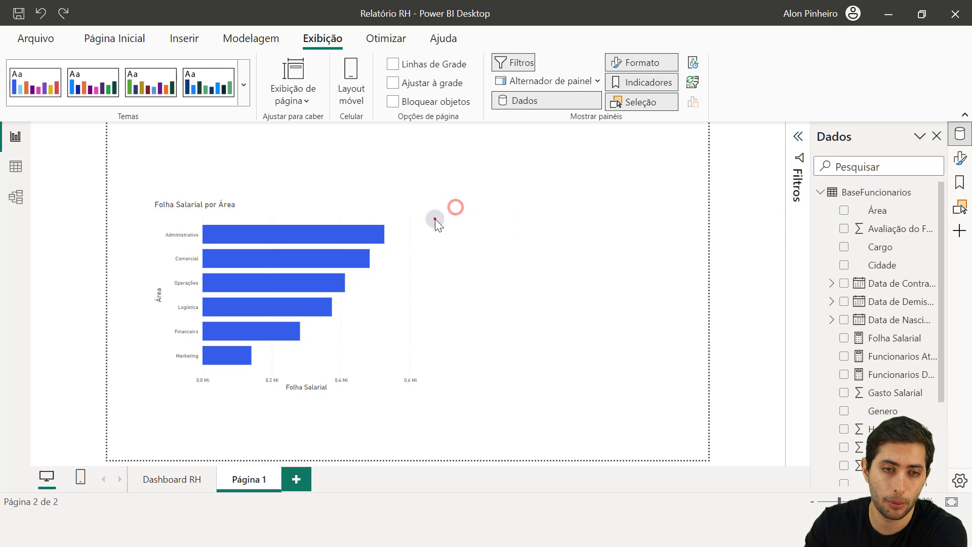
{"action": "left_click", "coordinate": [436, 212]}
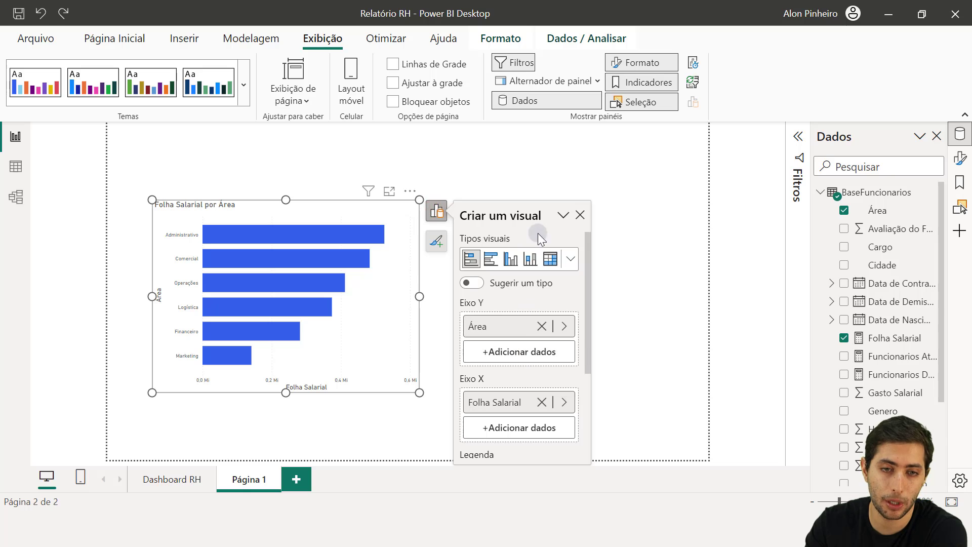
{"action": "left_click", "coordinate": [561, 217]}
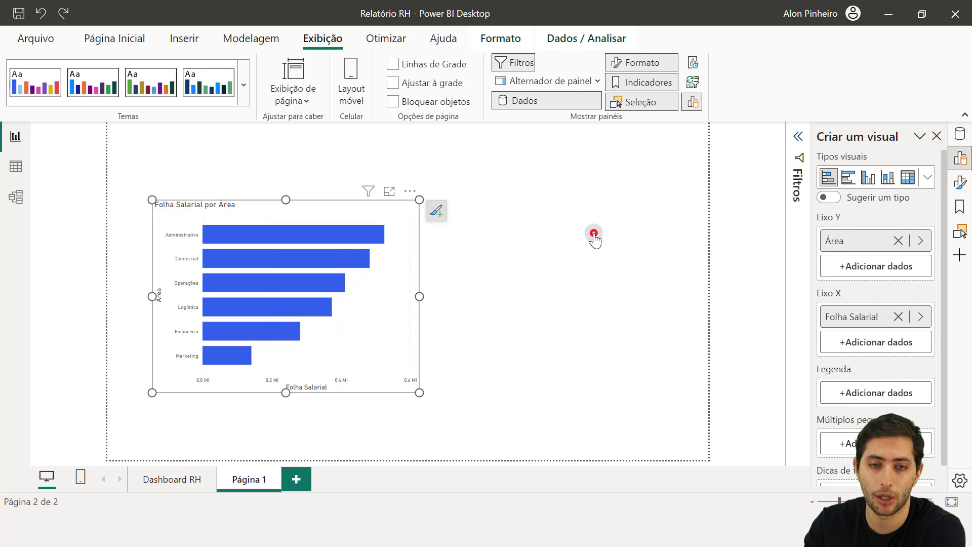
Step: Compare the Dados, Criar um visual and Formato panes one at a time, and return to Dados
{"action": "left_click", "coordinate": [960, 134]}
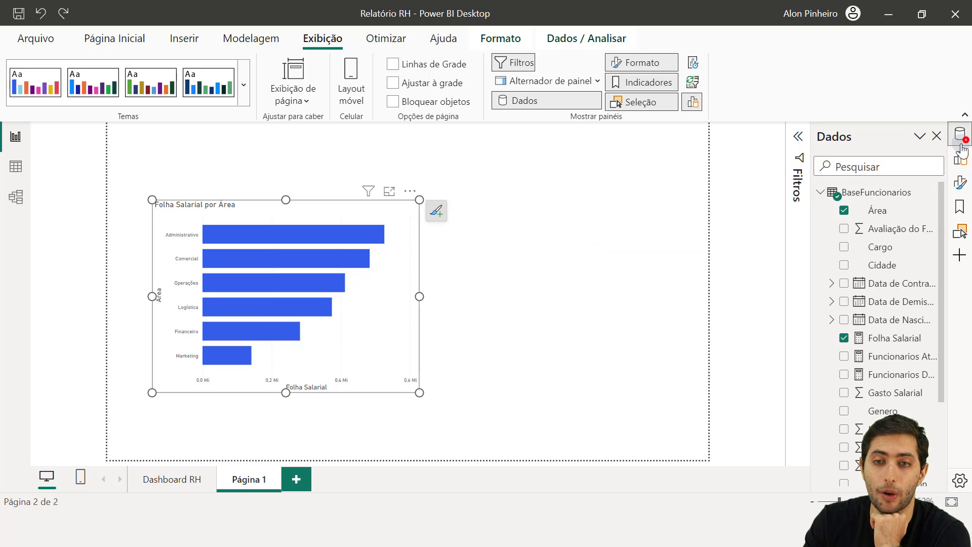
{"action": "left_click", "coordinate": [957, 161]}
{"action": "left_click", "coordinate": [960, 182]}
{"action": "left_click", "coordinate": [952, 136]}
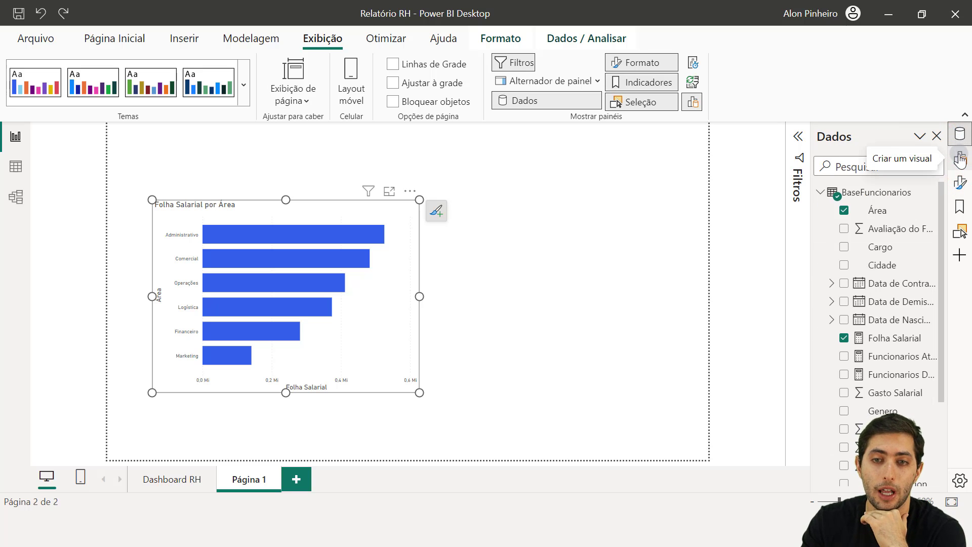
Step: Open Formato, Criar um visual, Indicadores and Seleção as additional panes side by side with Dados
{"action": "right_click", "coordinate": [958, 187]}
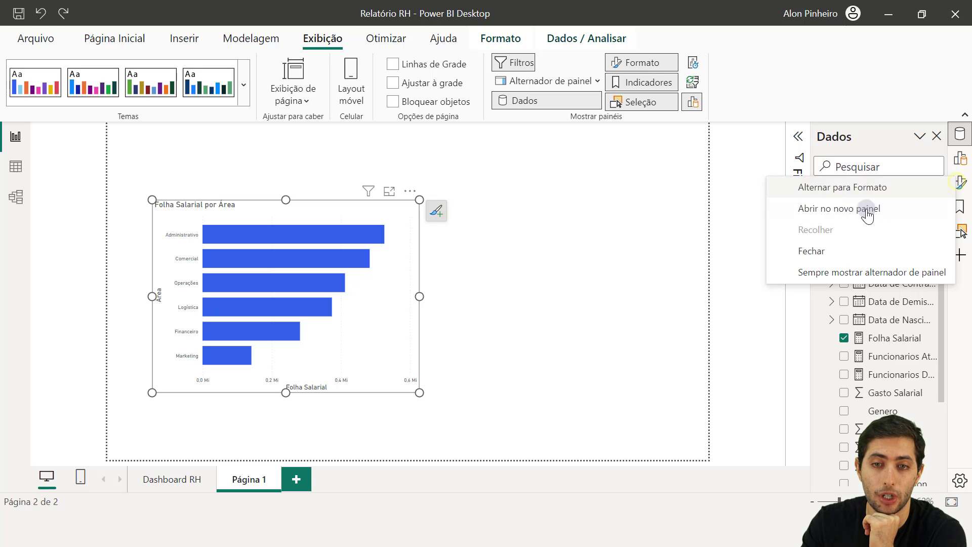
{"action": "left_click", "coordinate": [819, 212]}
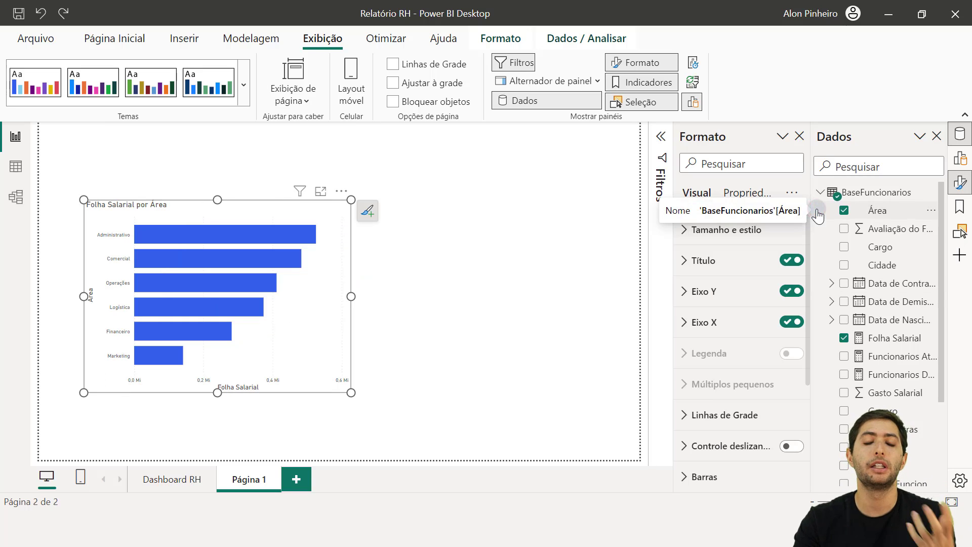
{"action": "left_click", "coordinate": [961, 161]}
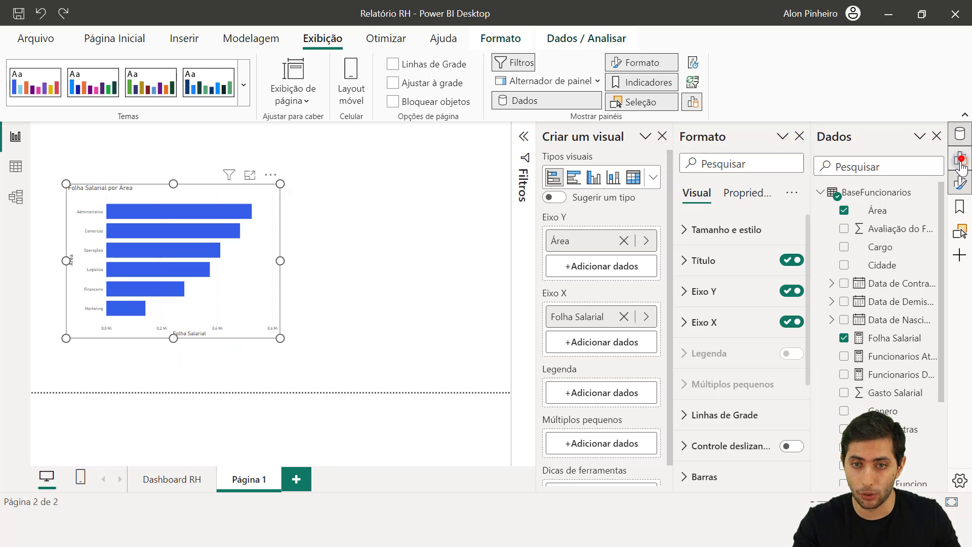
{"action": "left_click", "coordinate": [959, 206]}
{"action": "left_click", "coordinate": [961, 233]}
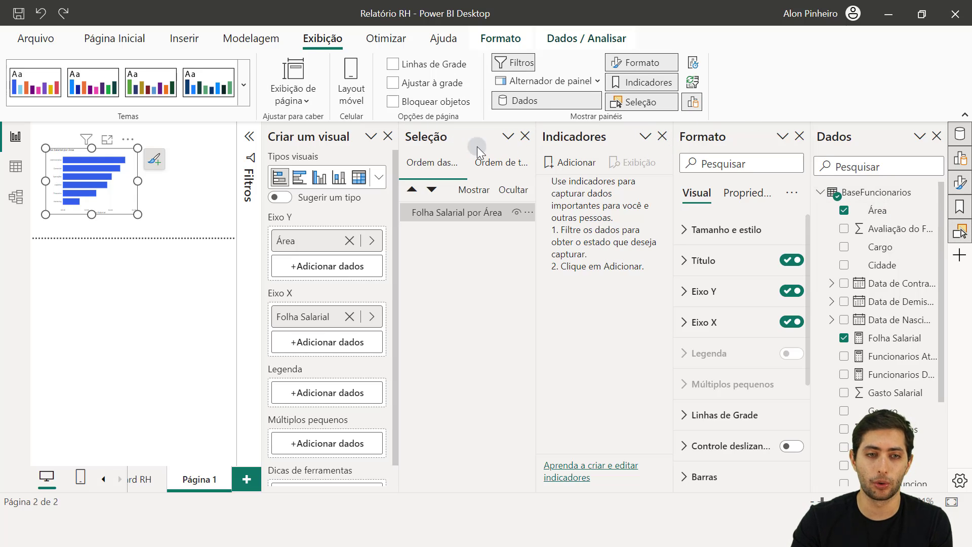
Step: Close the Criar um visual, Formato and Dados panes
{"action": "left_click", "coordinate": [388, 138]}
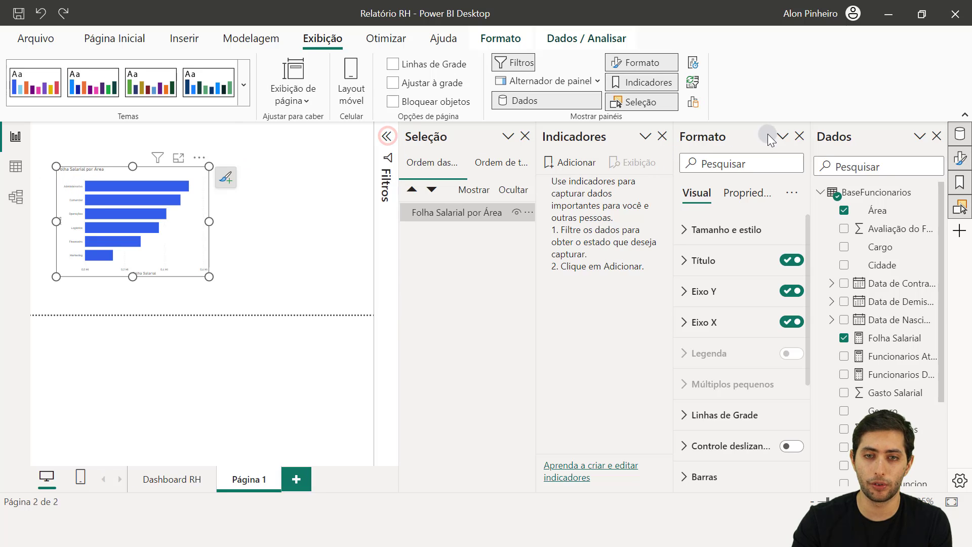
{"action": "left_click", "coordinate": [799, 136]}
{"action": "left_click", "coordinate": [935, 135]}
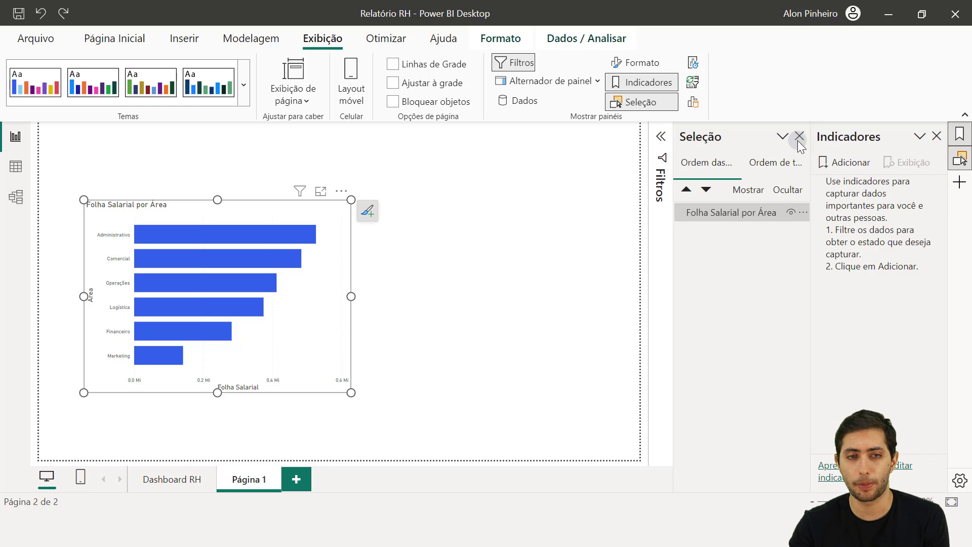
Step: Customize the pane switcher by enabling Dados, Formato, Performance Analyzer and Criar um visual
{"action": "left_click", "coordinate": [959, 184]}
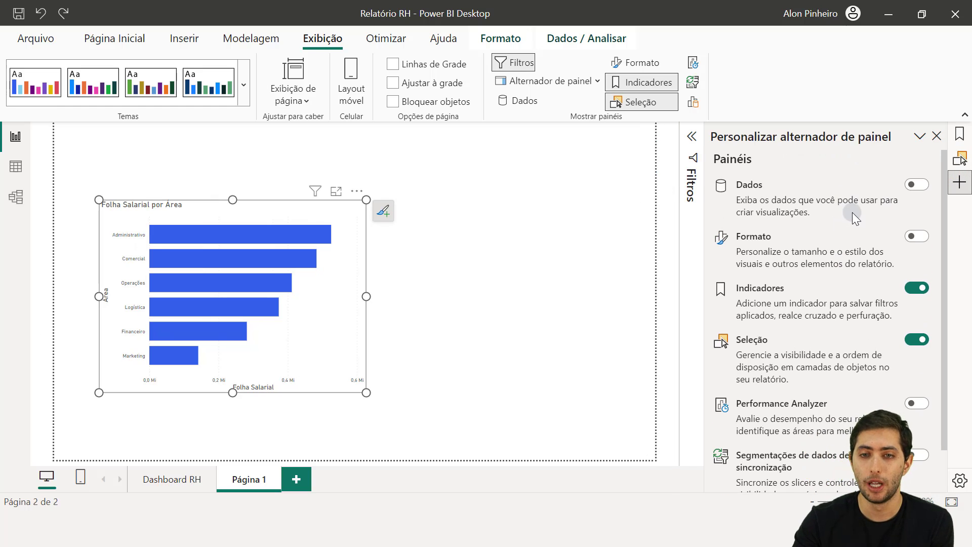
{"action": "left_click", "coordinate": [911, 185]}
{"action": "left_click", "coordinate": [911, 236]}
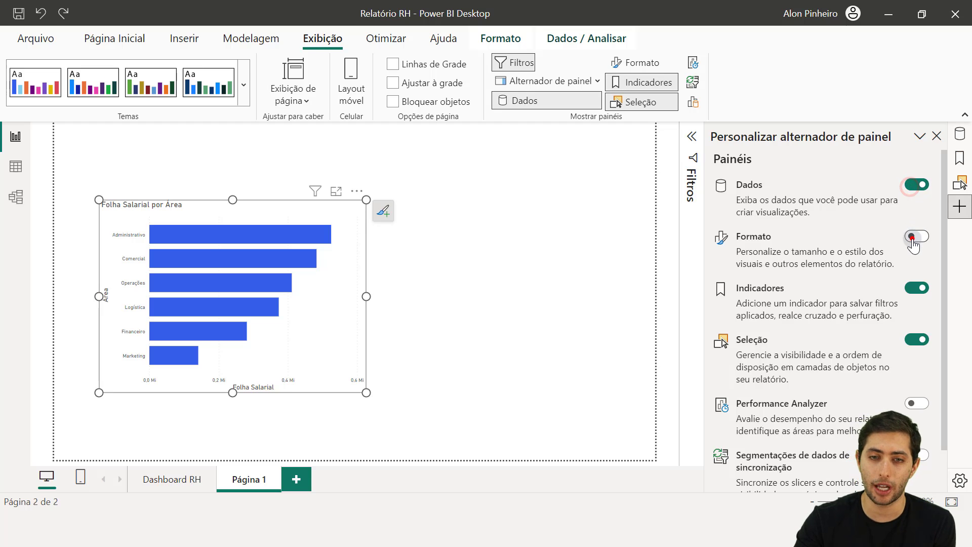
{"action": "scroll", "coordinate": [918, 288], "scroll_direction": "down", "scroll_amount": 1}
{"action": "left_click", "coordinate": [923, 360]}
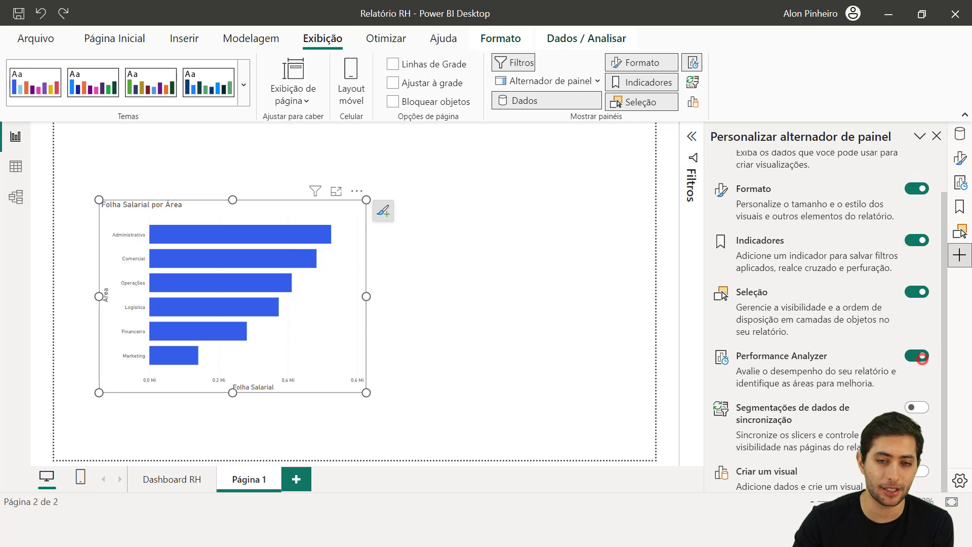
{"action": "left_click", "coordinate": [913, 473]}
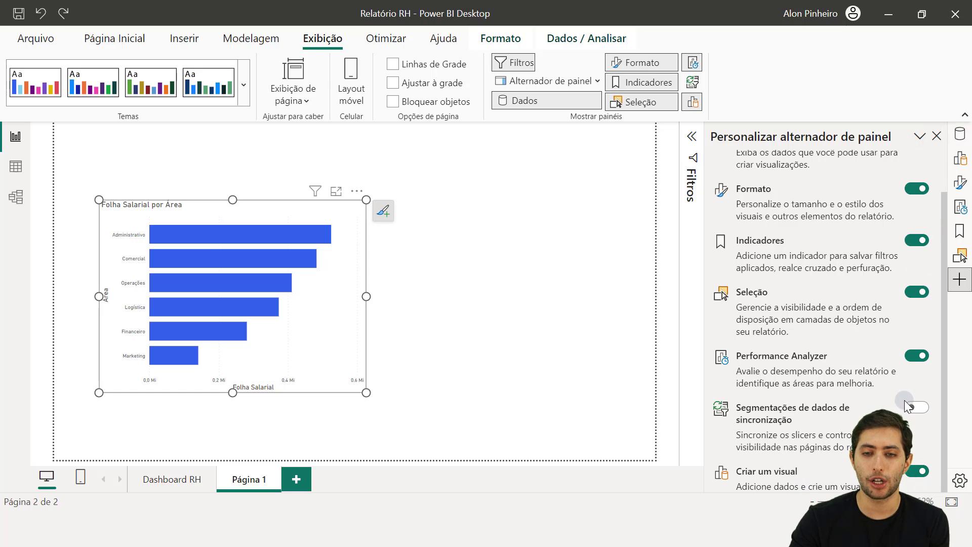
{"action": "scroll", "coordinate": [864, 310], "scroll_direction": "up", "scroll_amount": 1}
Step: Show the Dados pane, and open Criar um visual, Formato, Performance Analyzer and Indicadores as new panes beside it
{"action": "left_click", "coordinate": [960, 135]}
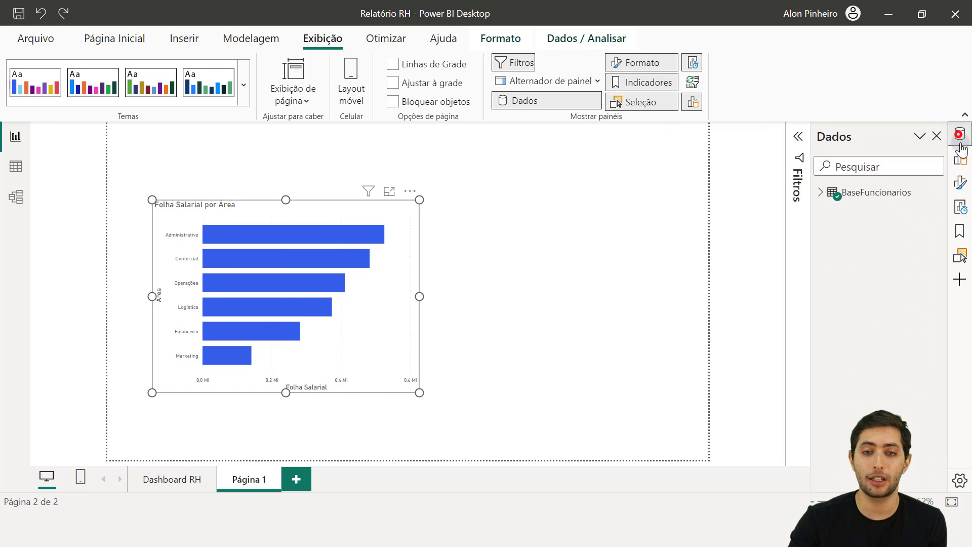
{"action": "left_click", "coordinate": [961, 158]}
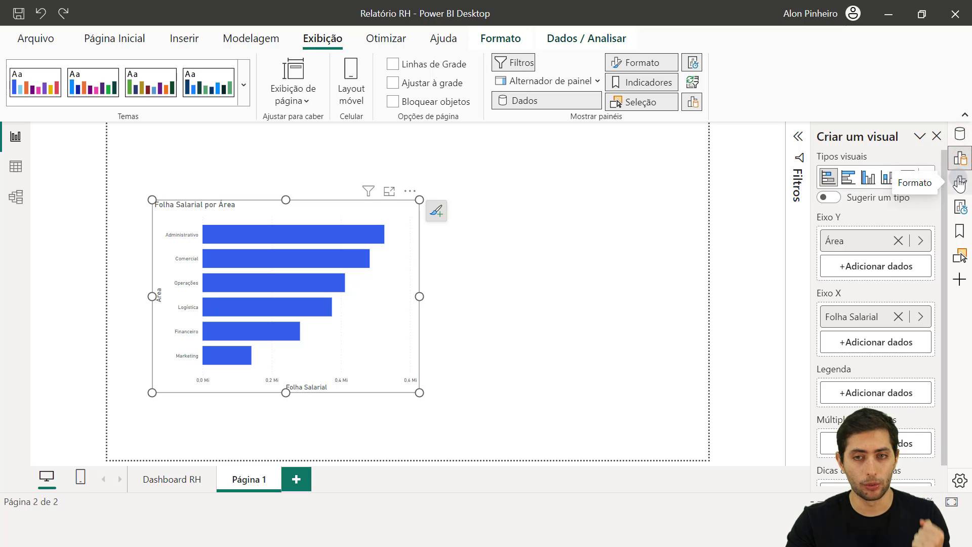
{"action": "left_click", "coordinate": [960, 137]}
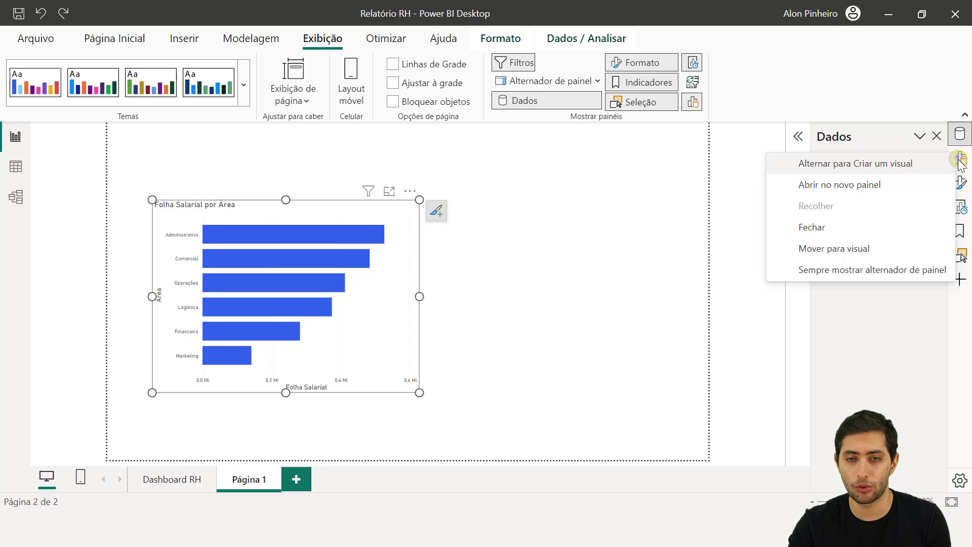
{"action": "left_click", "coordinate": [857, 188]}
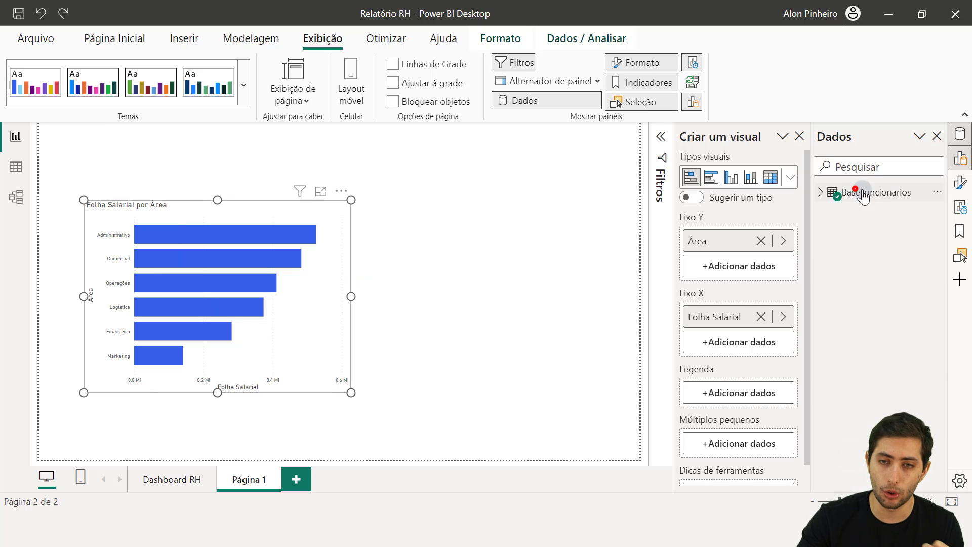
{"action": "right_click", "coordinate": [961, 182]}
{"action": "left_click", "coordinate": [874, 210]}
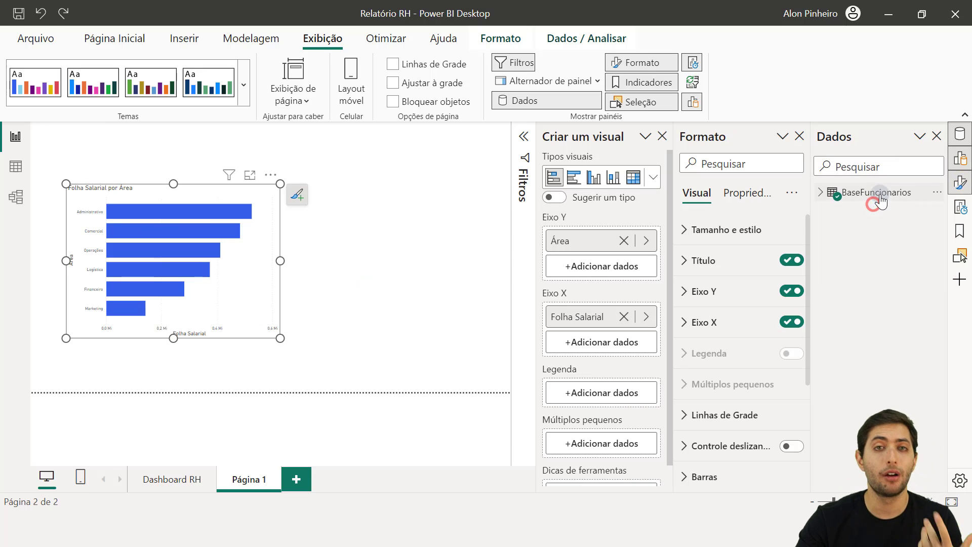
{"action": "left_click", "coordinate": [961, 208]}
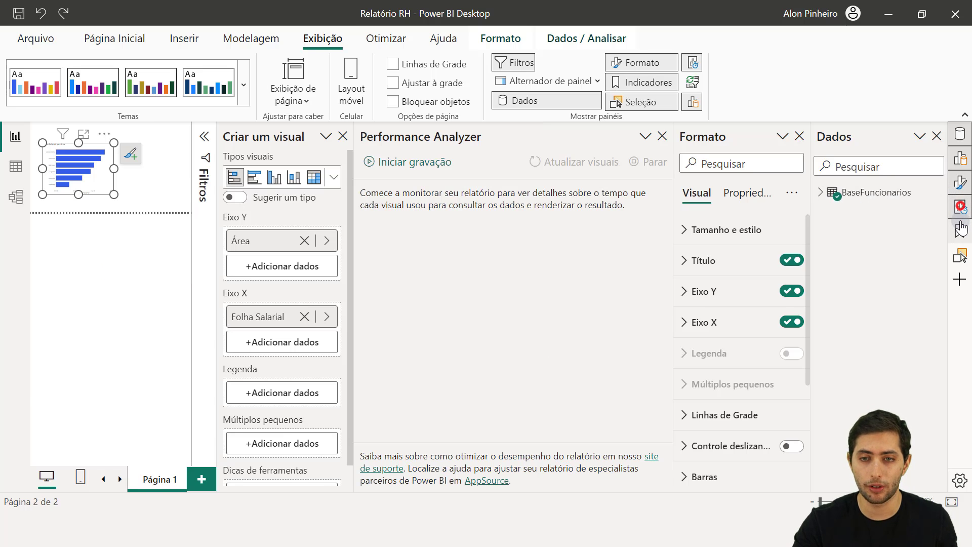
{"action": "left_click", "coordinate": [961, 230]}
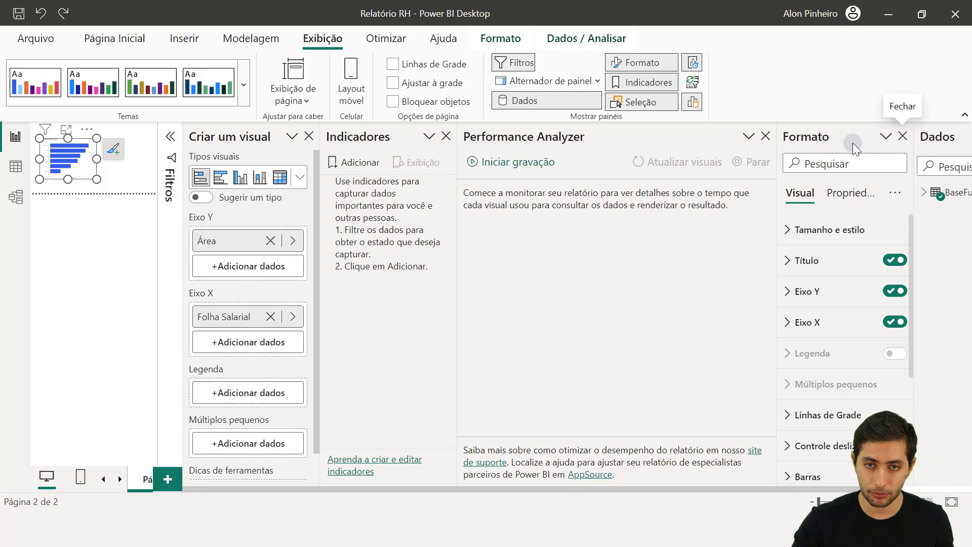
Step: Collapse the Criar um visual pane and close the Formato, Performance Analyzer and Indicadores panes, leaving only Dados open
{"action": "left_click", "coordinate": [292, 137]}
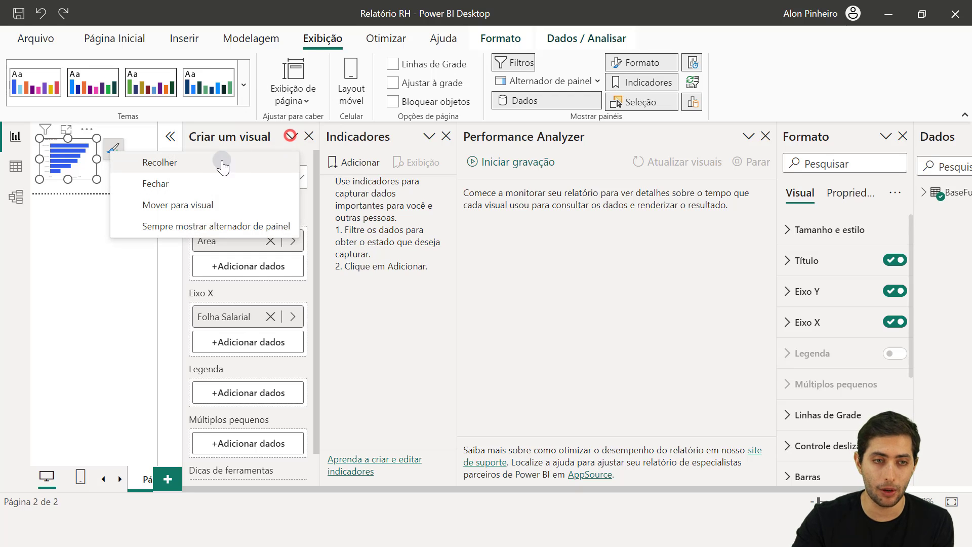
{"action": "left_click", "coordinate": [145, 163]}
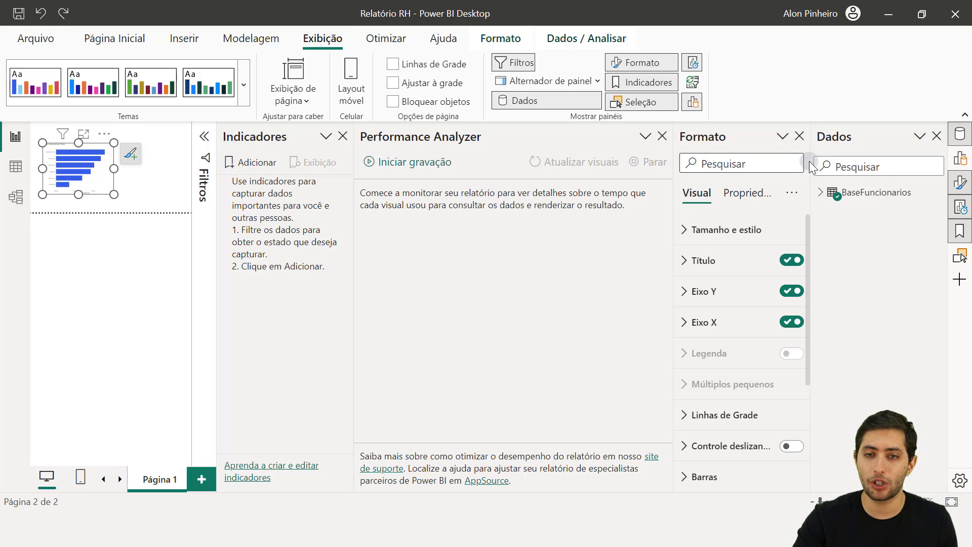
{"action": "left_click", "coordinate": [962, 186]}
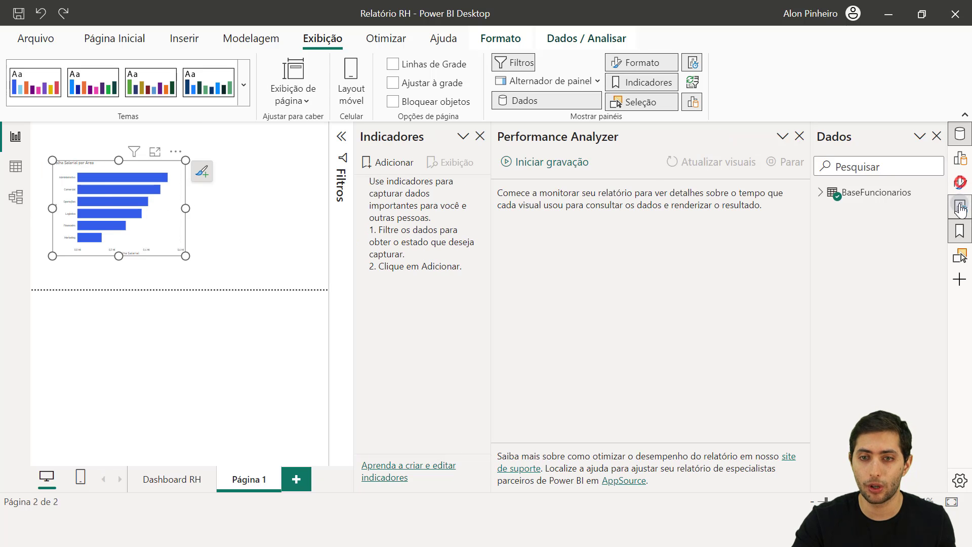
{"action": "left_click", "coordinate": [960, 207]}
{"action": "left_click", "coordinate": [959, 232]}
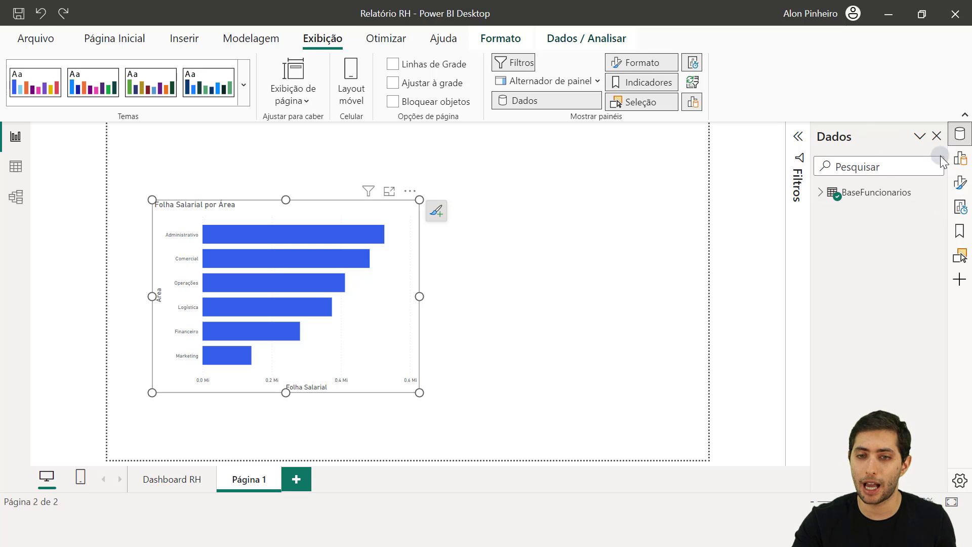
Step: Toggle the Formato pane on and off, and leave it open beside Dados
{"action": "left_click", "coordinate": [961, 183]}
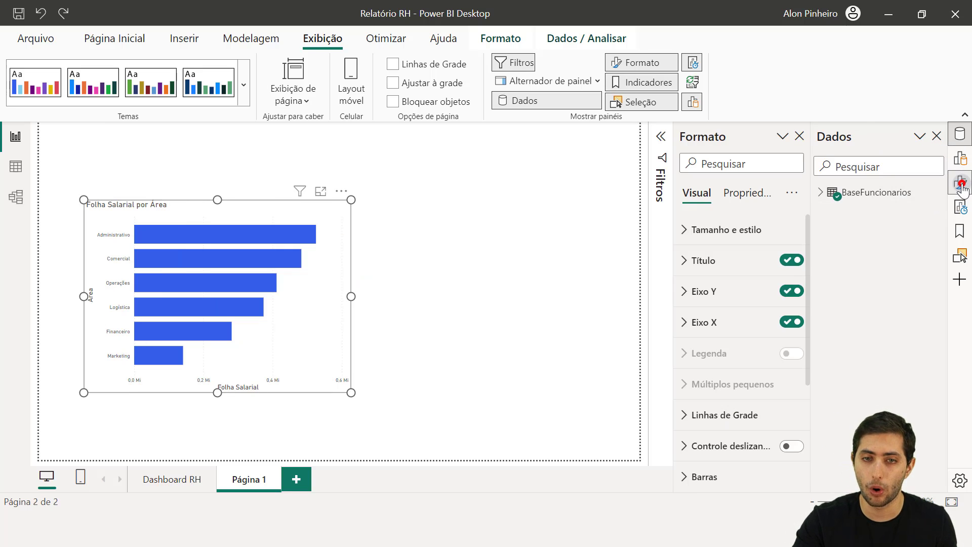
{"action": "left_click", "coordinate": [961, 185]}
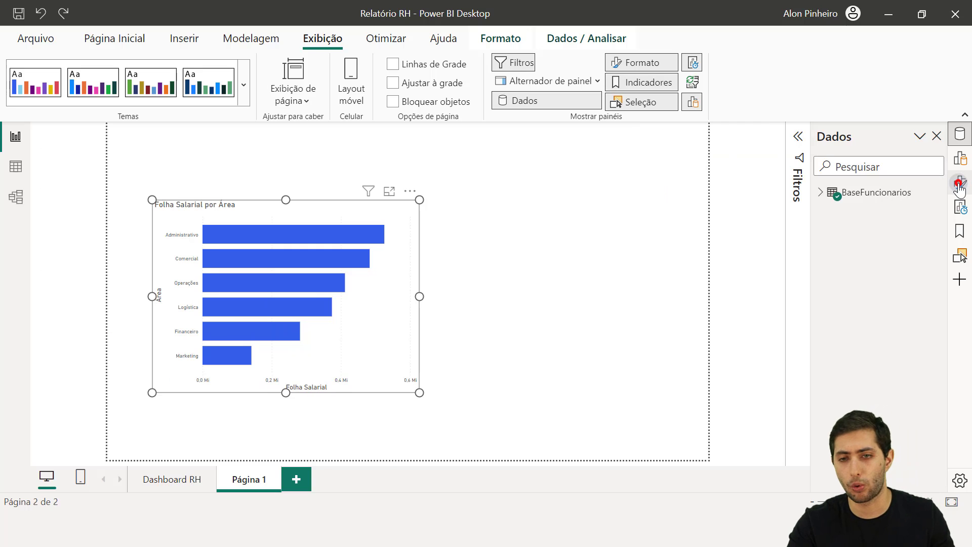
{"action": "left_click", "coordinate": [960, 185]}
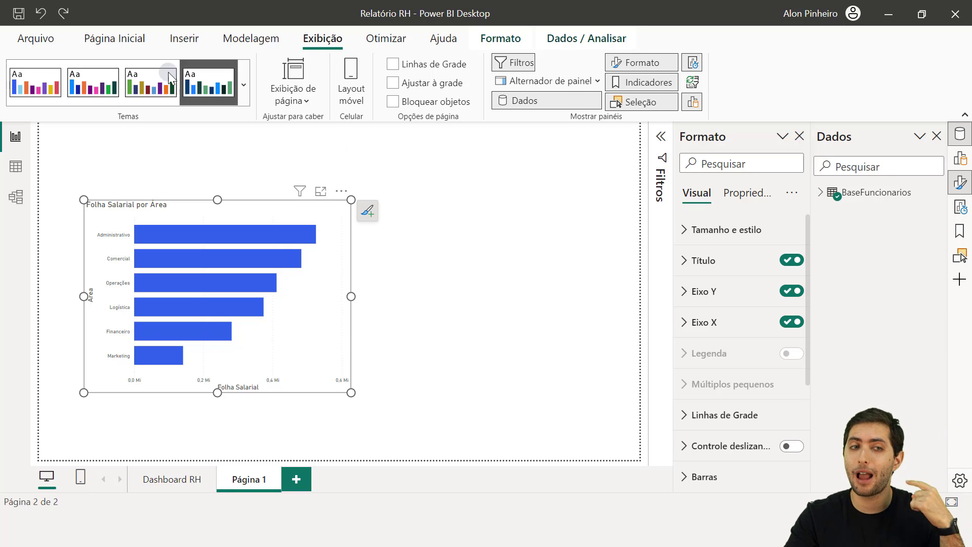
Step: Examine the global report settings in Opções, including the Alternador de painel options, and close them without changes
{"action": "left_click", "coordinate": [34, 38]}
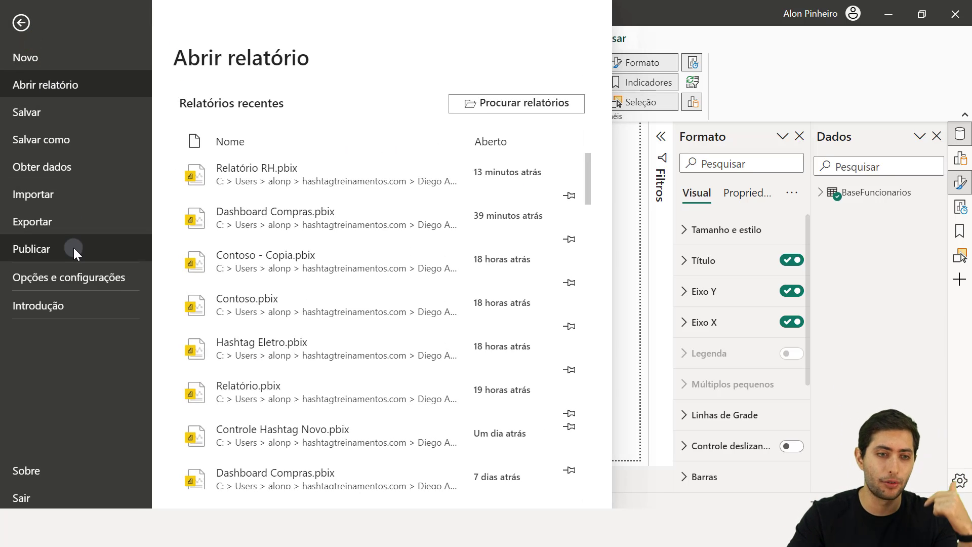
{"action": "left_click", "coordinate": [75, 273]}
{"action": "left_click", "coordinate": [495, 196]}
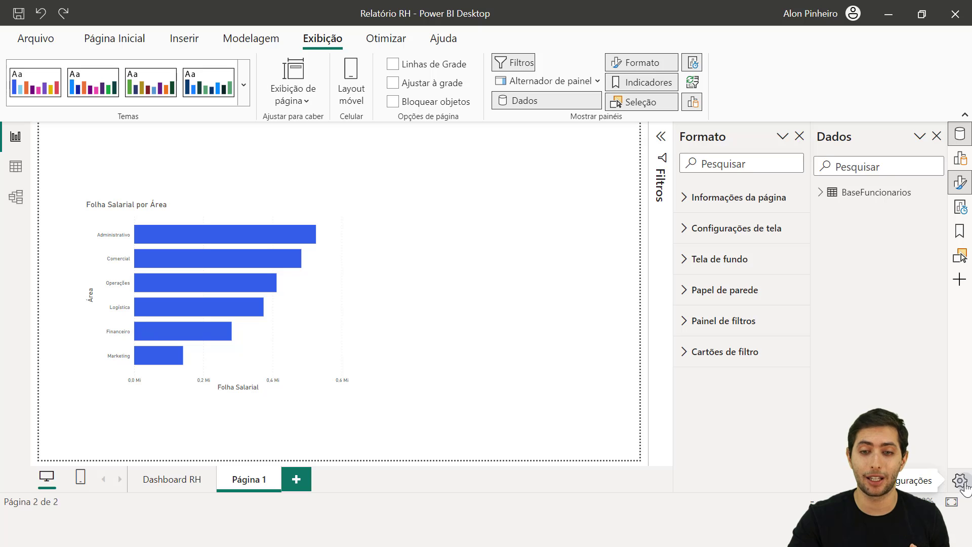
{"action": "left_click", "coordinate": [965, 486]}
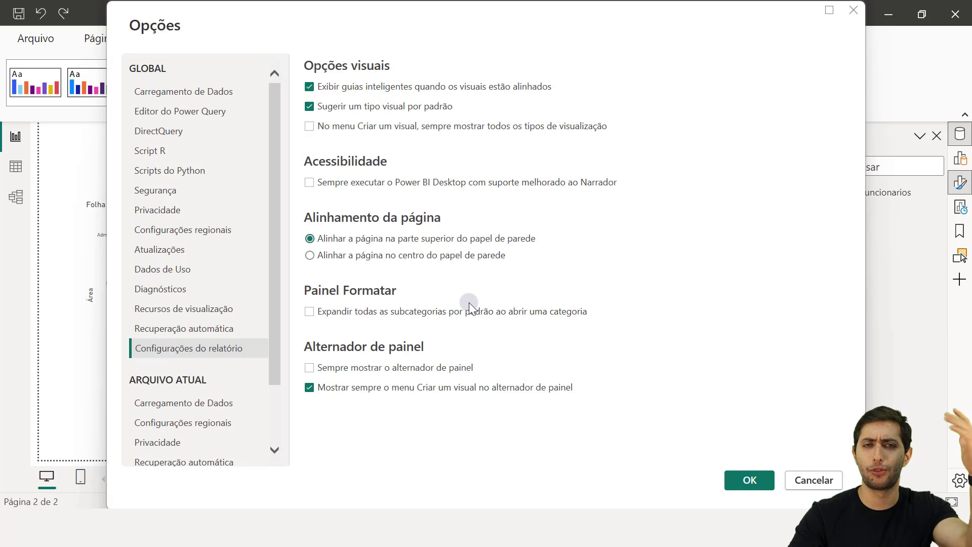
{"action": "scroll", "coordinate": [199, 303], "scroll_direction": "down", "scroll_amount": 2}
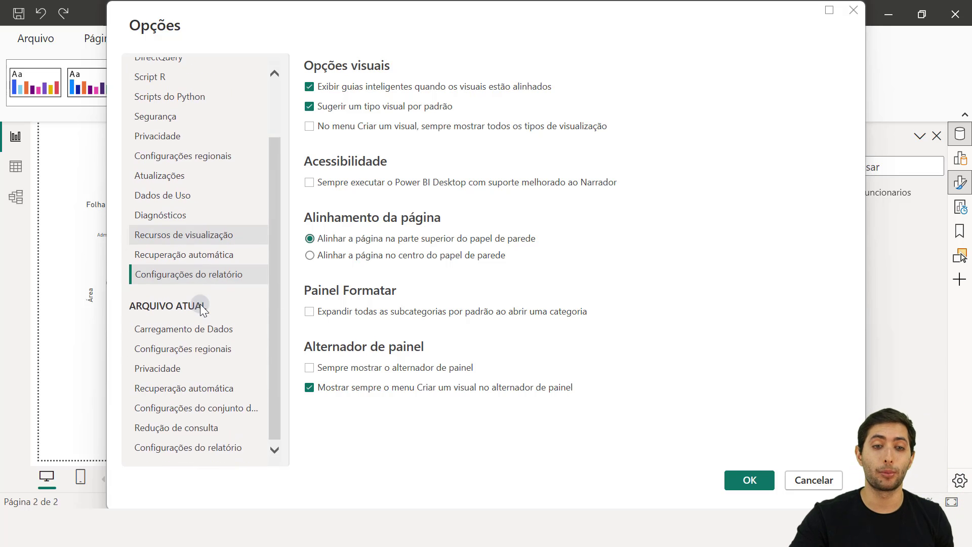
{"action": "scroll", "coordinate": [211, 282], "scroll_direction": "up", "scroll_amount": 2}
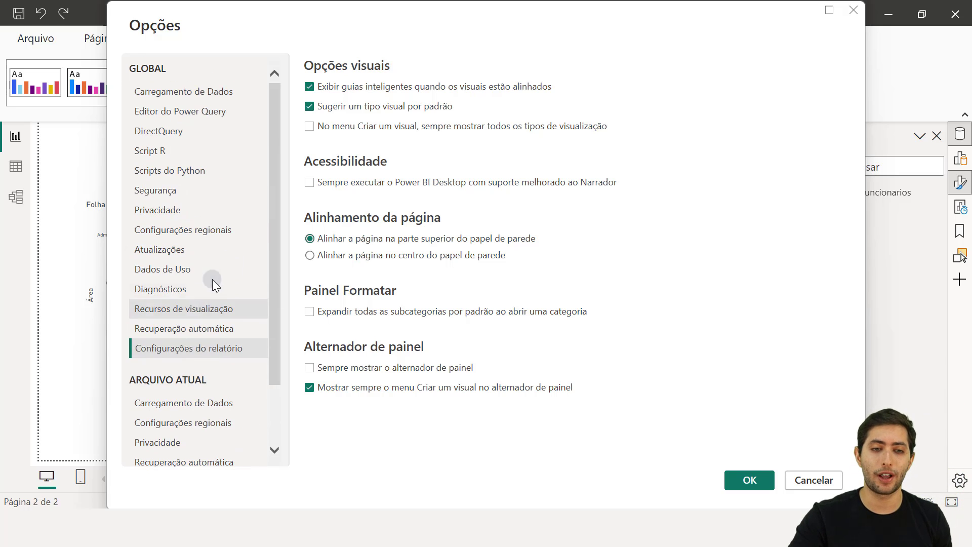
{"action": "left_click", "coordinate": [854, 10]}
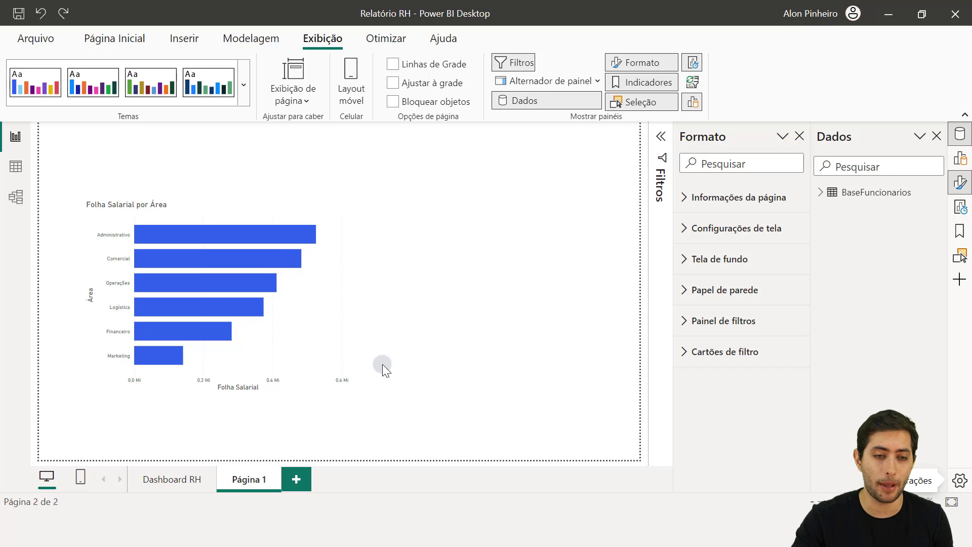
Step: Switch to the Dashboard RH page and select the data labels and the background of the Funcionarios Ativos por Área chart for formatting
{"action": "left_click", "coordinate": [146, 481]}
{"action": "left_click", "coordinate": [242, 369]}
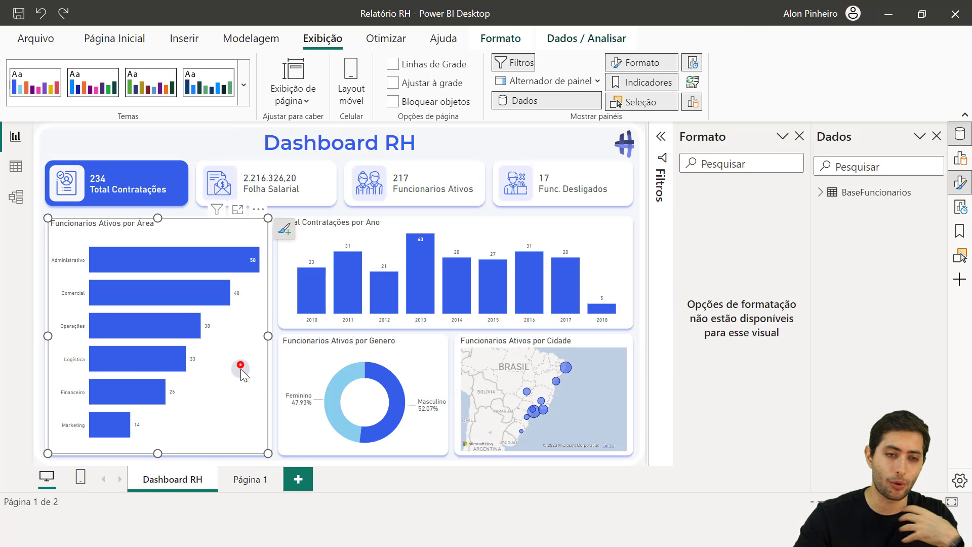
{"action": "left_click", "coordinate": [208, 327]}
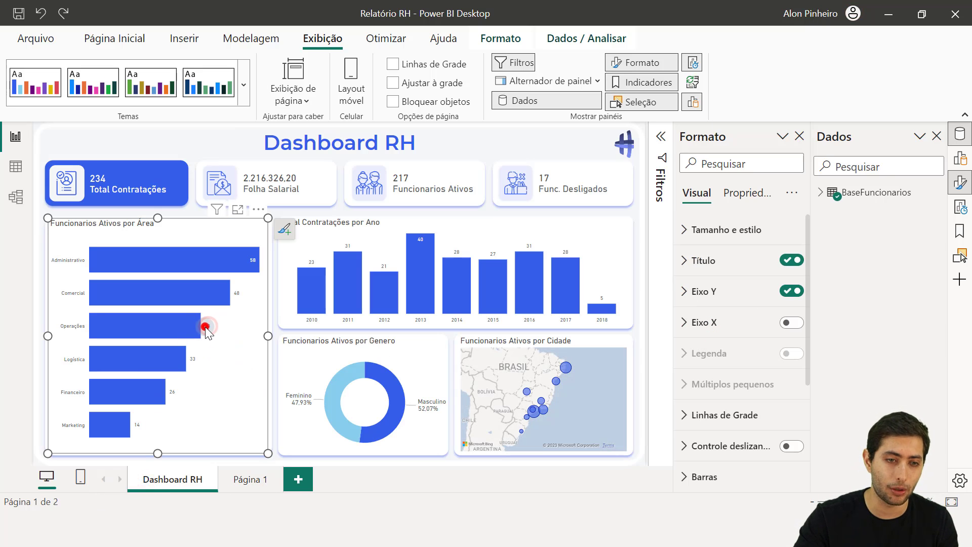
{"action": "left_click", "coordinate": [205, 327]}
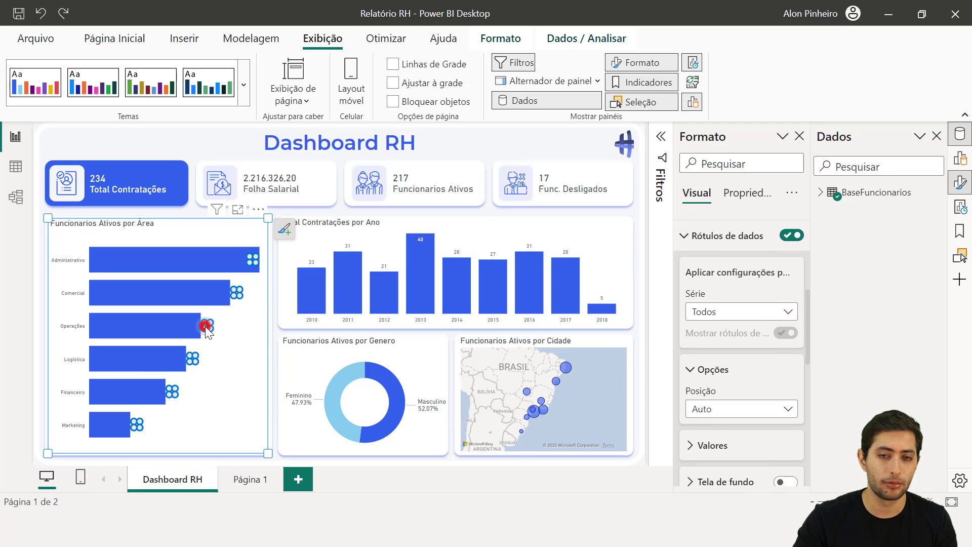
{"action": "left_click", "coordinate": [223, 337]}
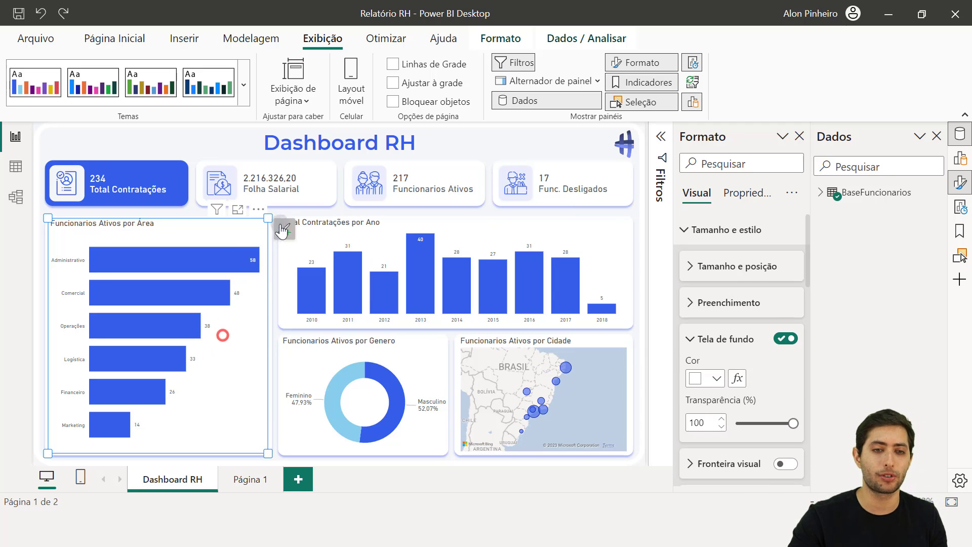
Step: Select the title of the Total Contratações por Ano chart and turn on its subtitle
{"action": "left_click", "coordinate": [309, 222]}
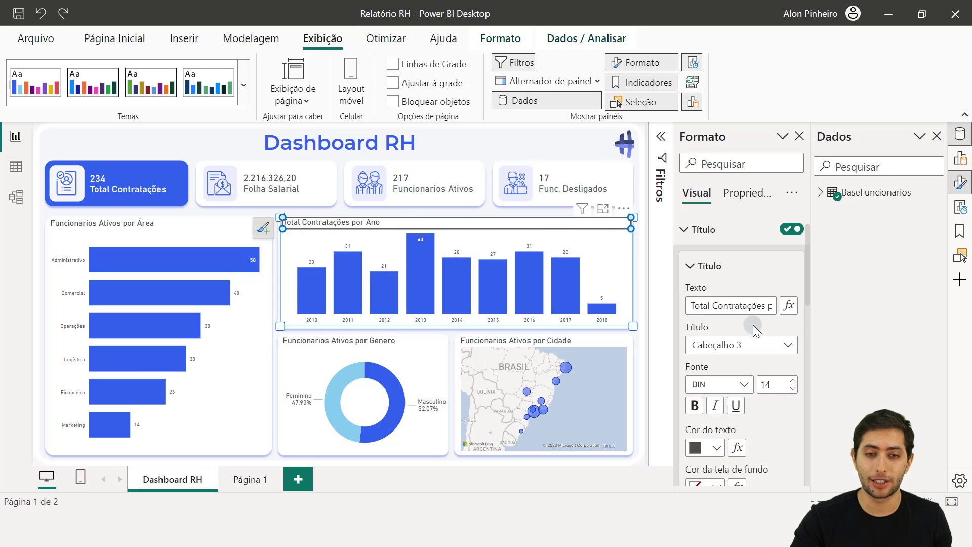
{"action": "scroll", "coordinate": [728, 347], "scroll_direction": "down", "scroll_amount": 3}
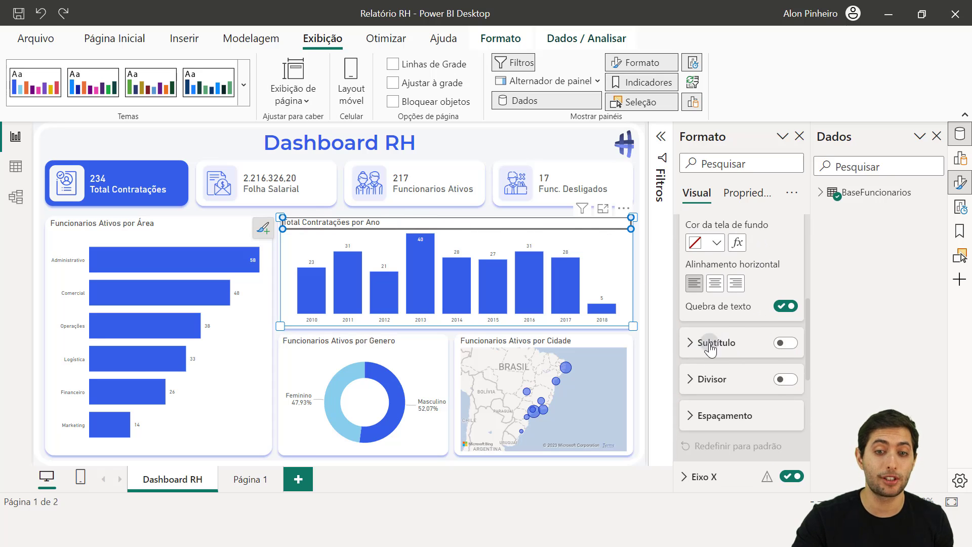
{"action": "scroll", "coordinate": [729, 342], "scroll_direction": "down", "scroll_amount": 1}
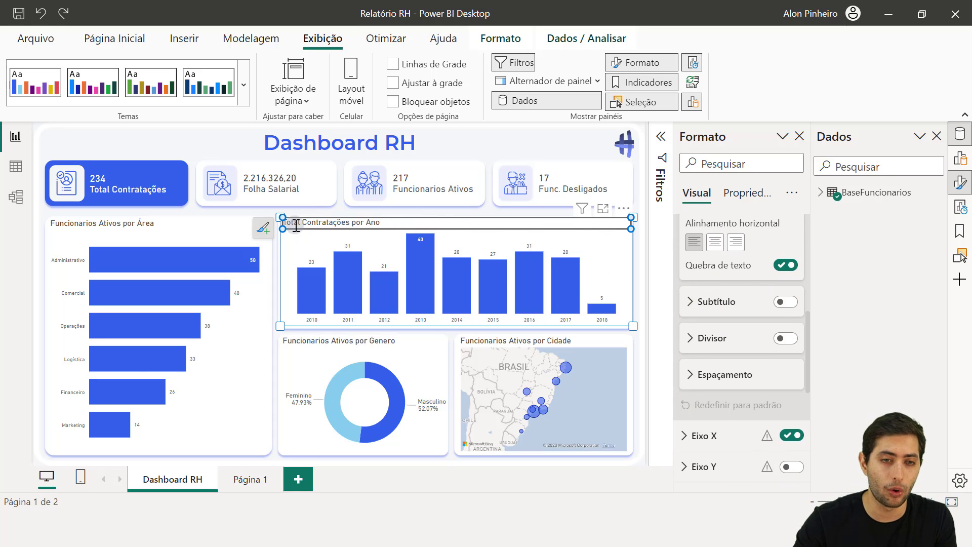
{"action": "left_click", "coordinate": [786, 301]}
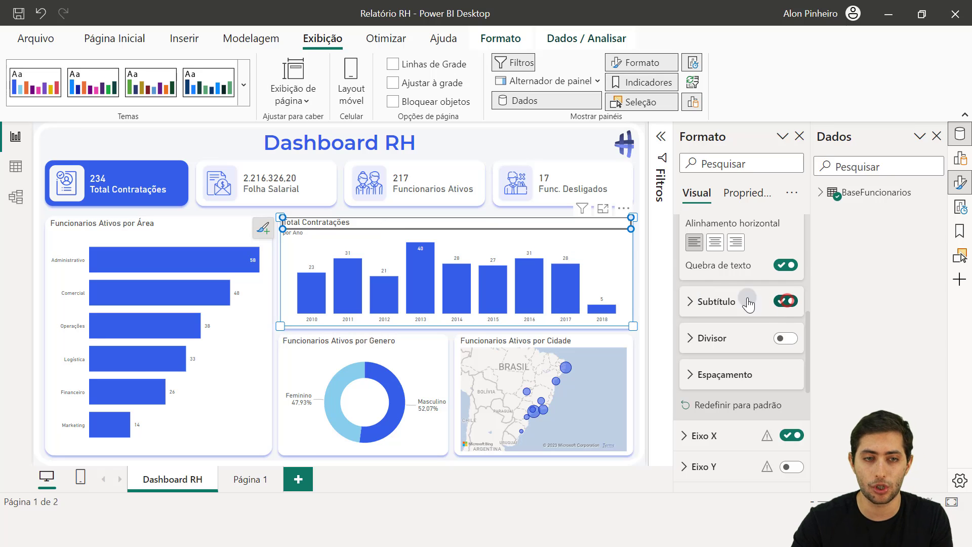
Step: Change the subtitle of the Total Contratações por Ano chart to "Análise Anual" directly on the visual and deselect the chart
{"action": "double_click", "coordinate": [300, 233]}
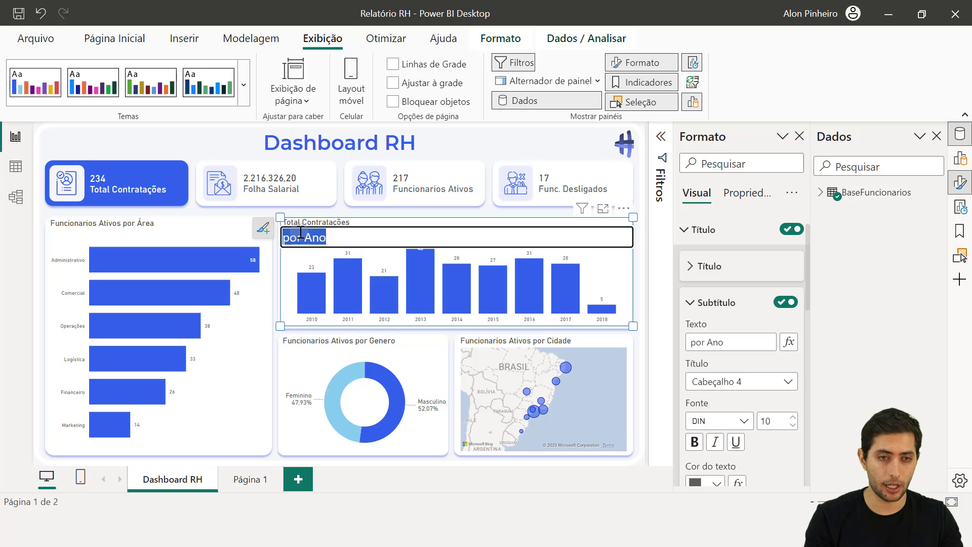
{"action": "type", "text": "Análise Anual"}
{"action": "key", "text": "Return"}
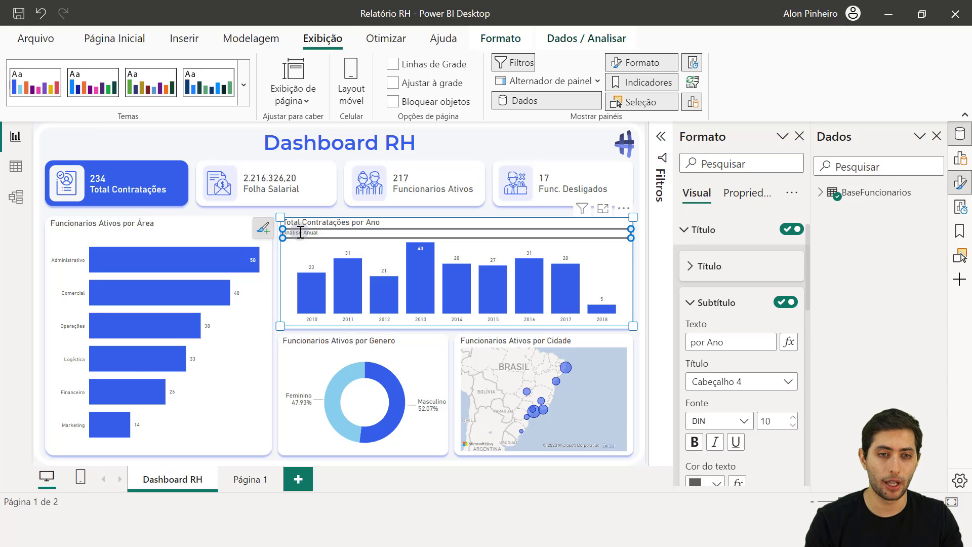
{"action": "left_click", "coordinate": [456, 143]}
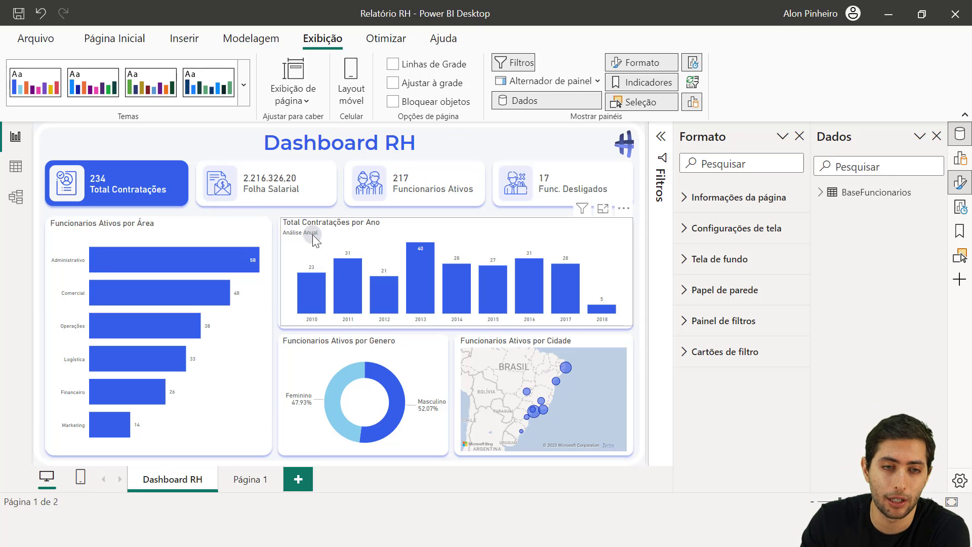
{"action": "left_click", "coordinate": [462, 141]}
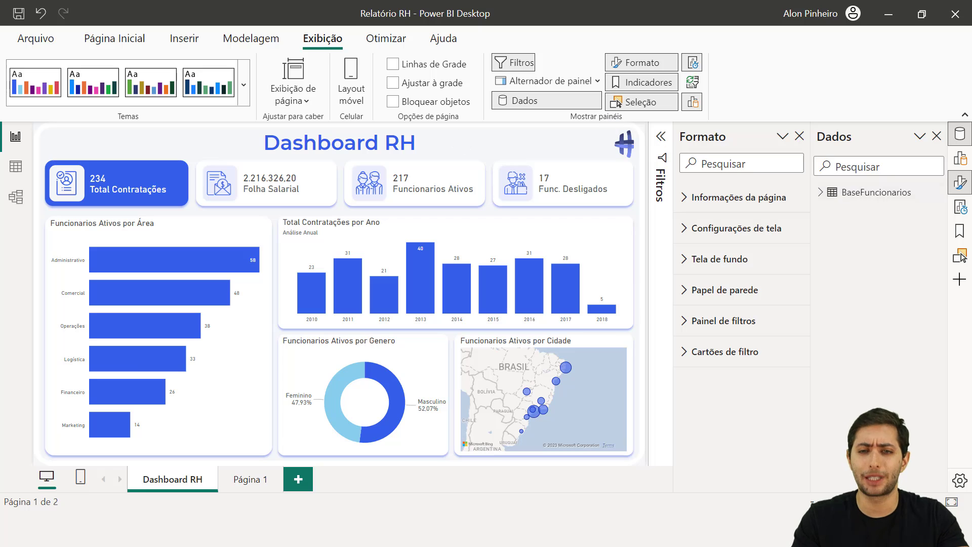
Step: View the Criar um visual, Performance Analyzer, Indicadores and Seleção panes in turn, and return to Dados
{"action": "left_click", "coordinate": [961, 157]}
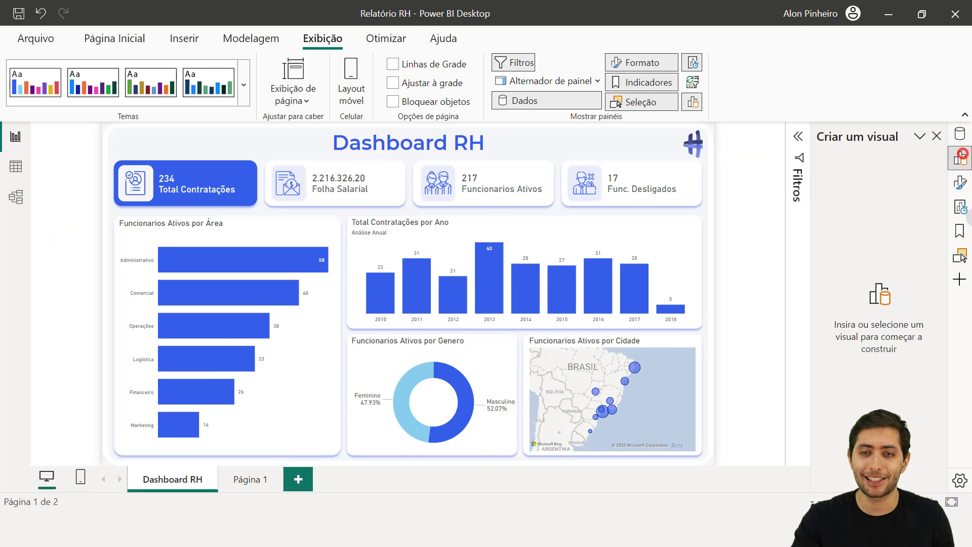
{"action": "left_click", "coordinate": [961, 207]}
{"action": "left_click", "coordinate": [960, 231]}
{"action": "left_click", "coordinate": [960, 256]}
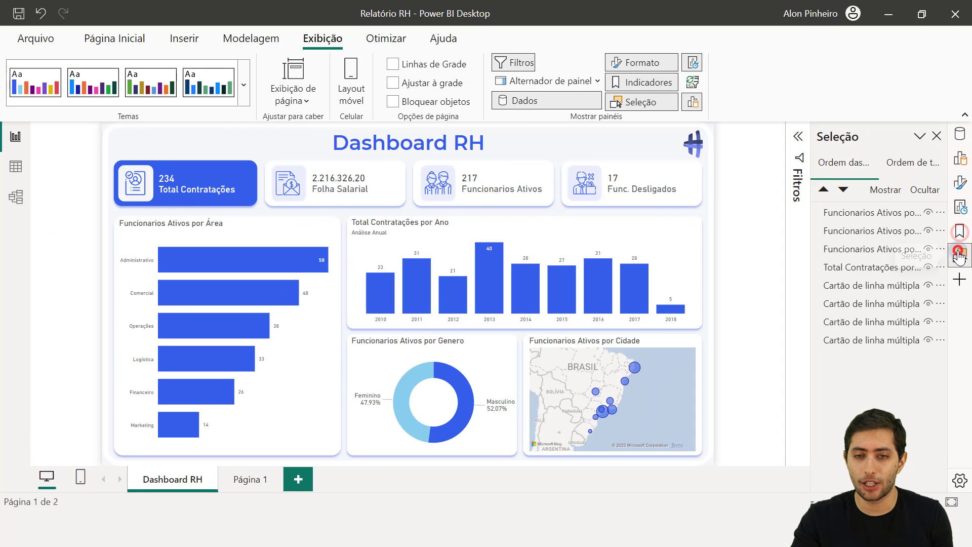
{"action": "left_click", "coordinate": [961, 137]}
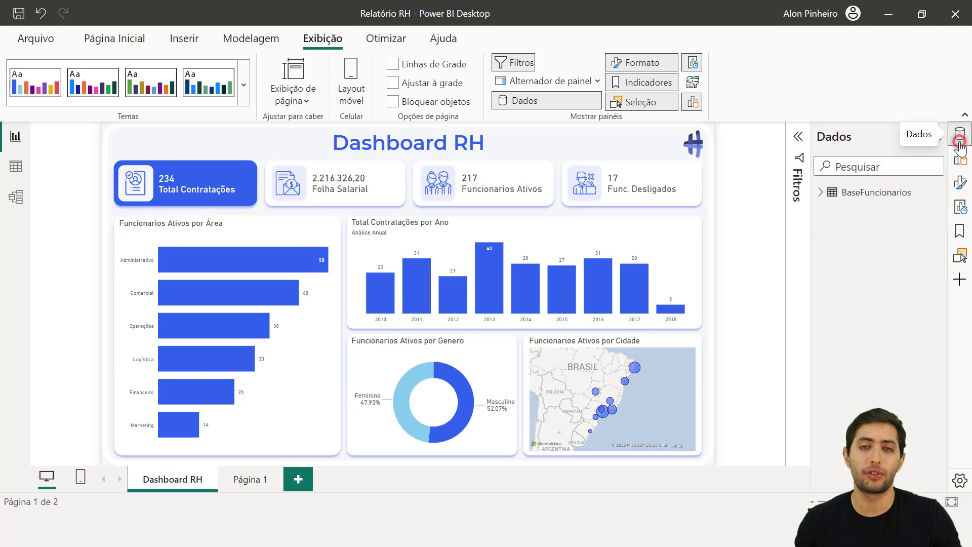